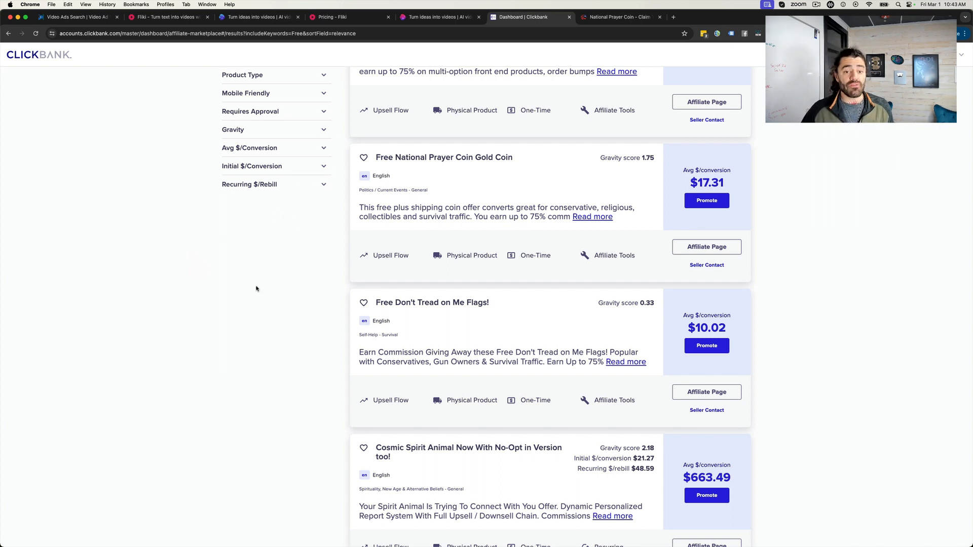
- View the Free National Prayer Coin Gold Coin offer on ClickBank and its sales page
scroll(238, 289, up, 2)
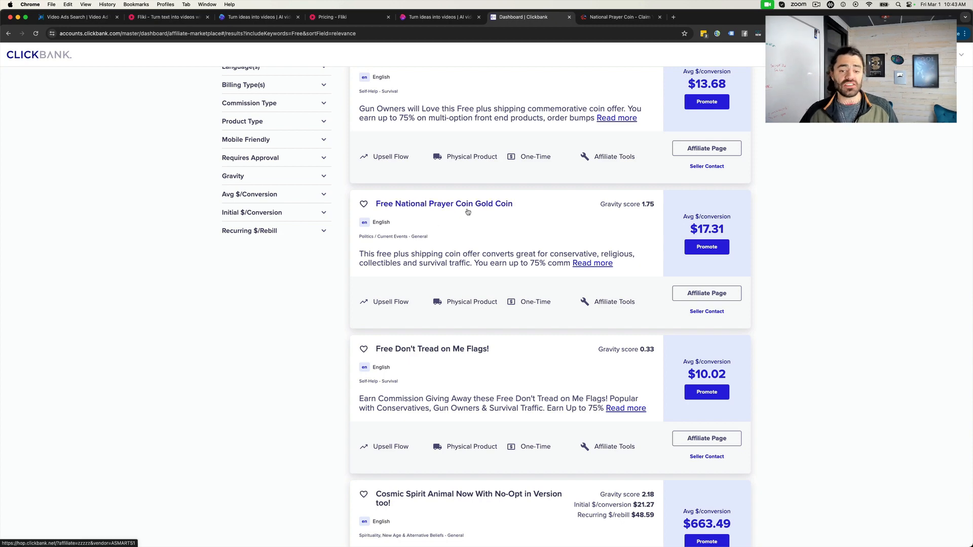
click(623, 20)
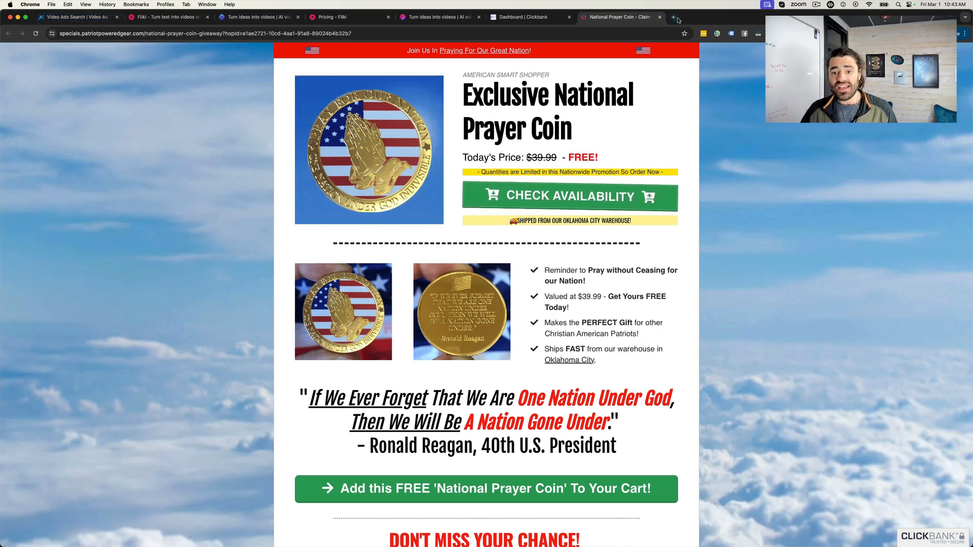
- Switch to Video Ad Vault, open the AI Script Assistant, and review its blank product information form and script settings
click(80, 18)
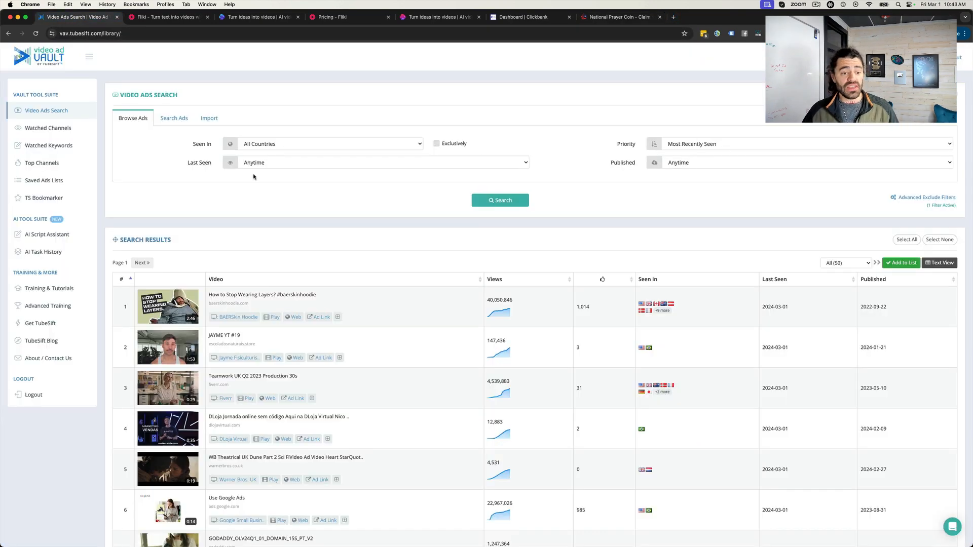
click(40, 246)
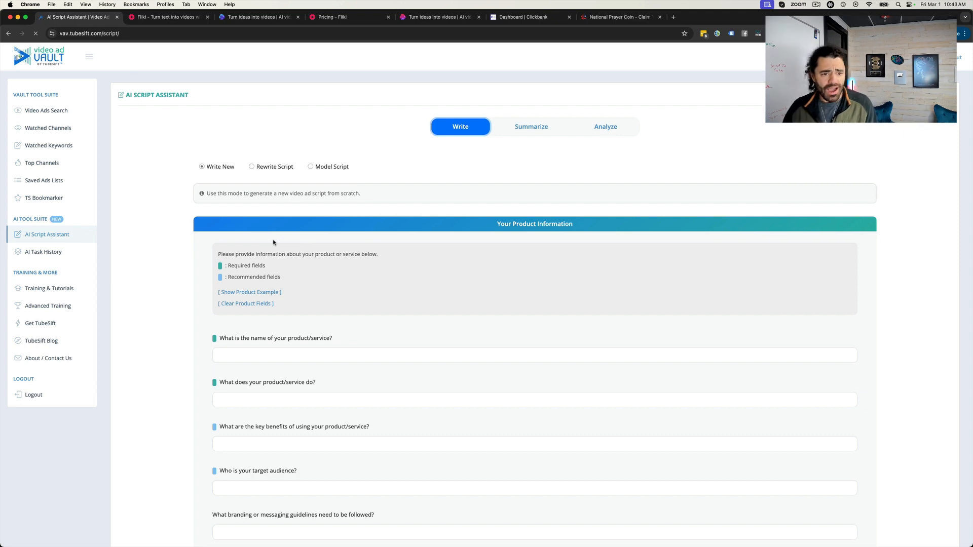
scroll(246, 235, down, 2)
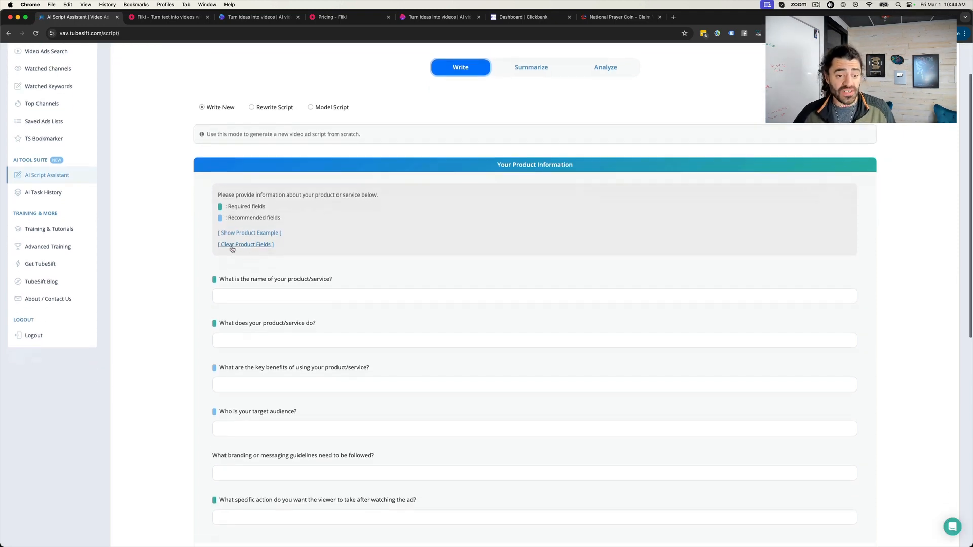
scroll(232, 249, down, 4)
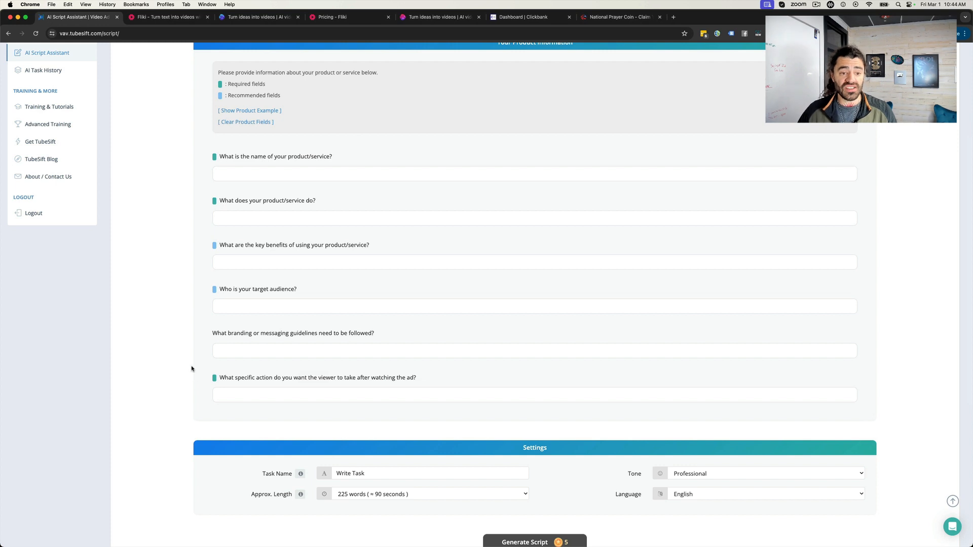
scroll(207, 231, up, 1)
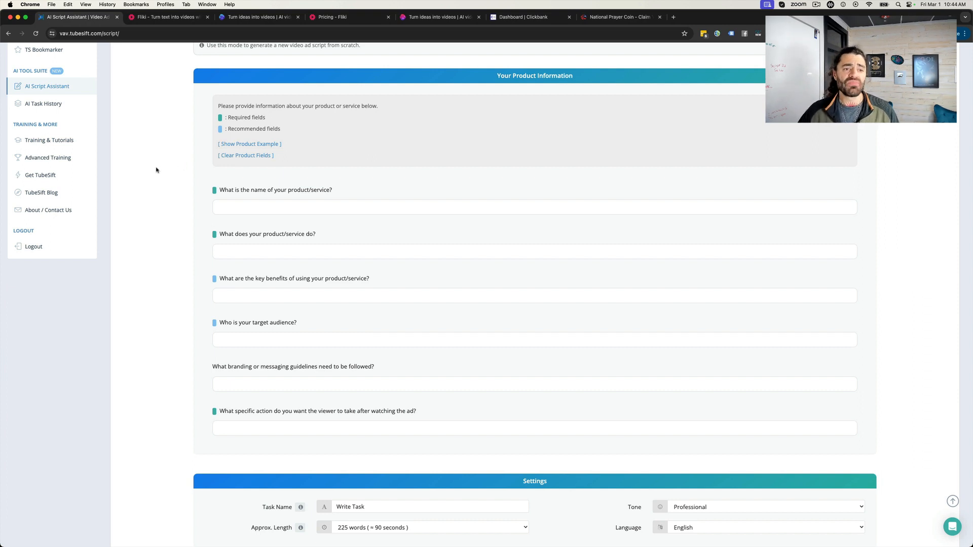
scroll(119, 128, up, 5)
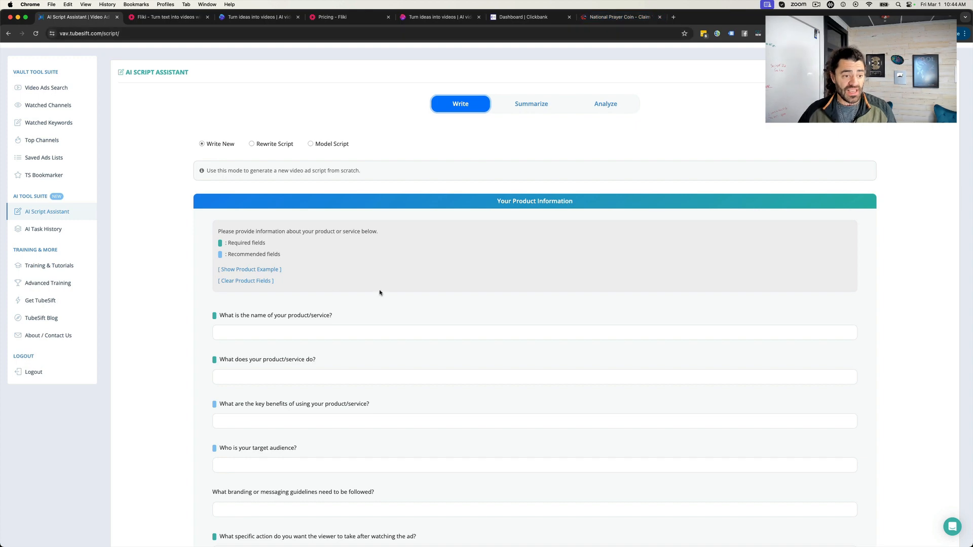
- Load the "Prayer Coin Inspirational 150 sec" task from the AI Task History into the script form for regeneration
click(50, 231)
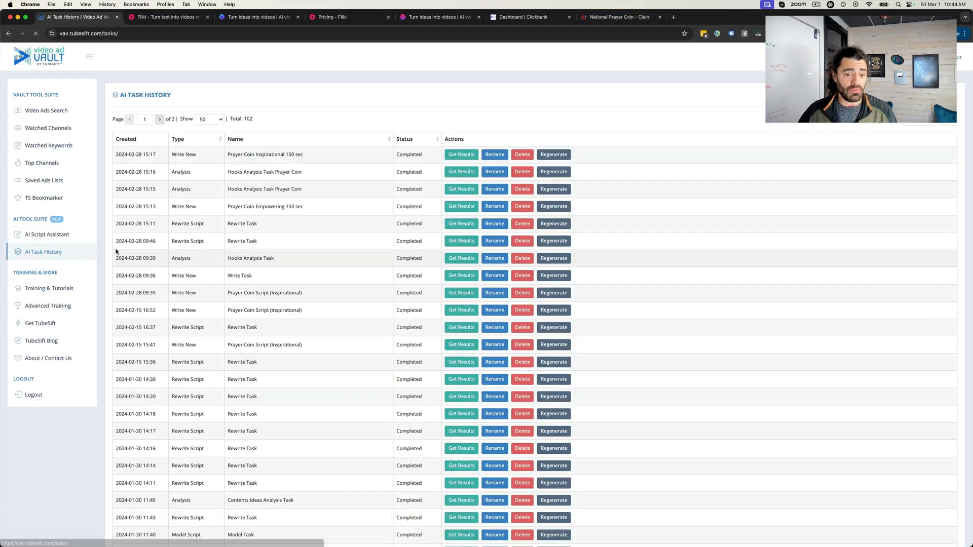
click(553, 155)
scroll(83, 274, down, 5)
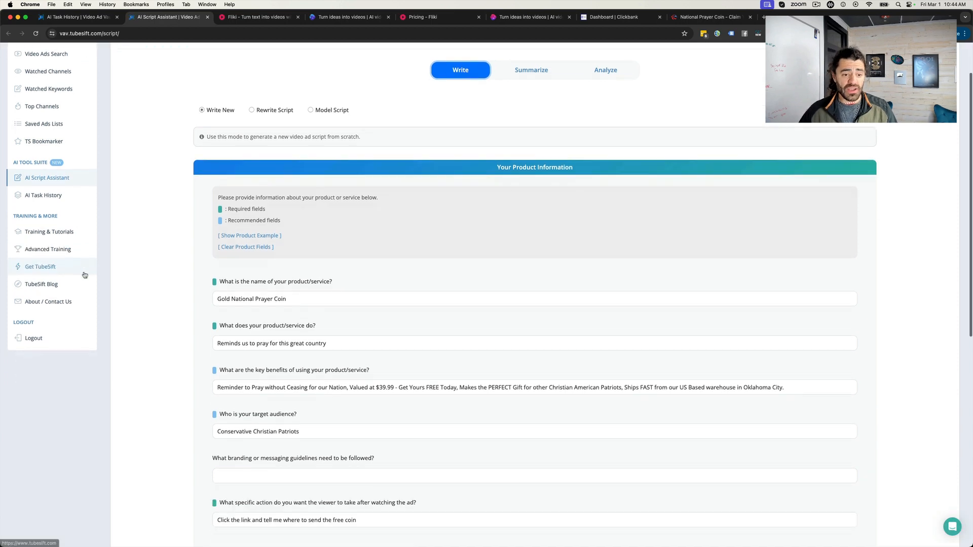
scroll(341, 226, down, 1)
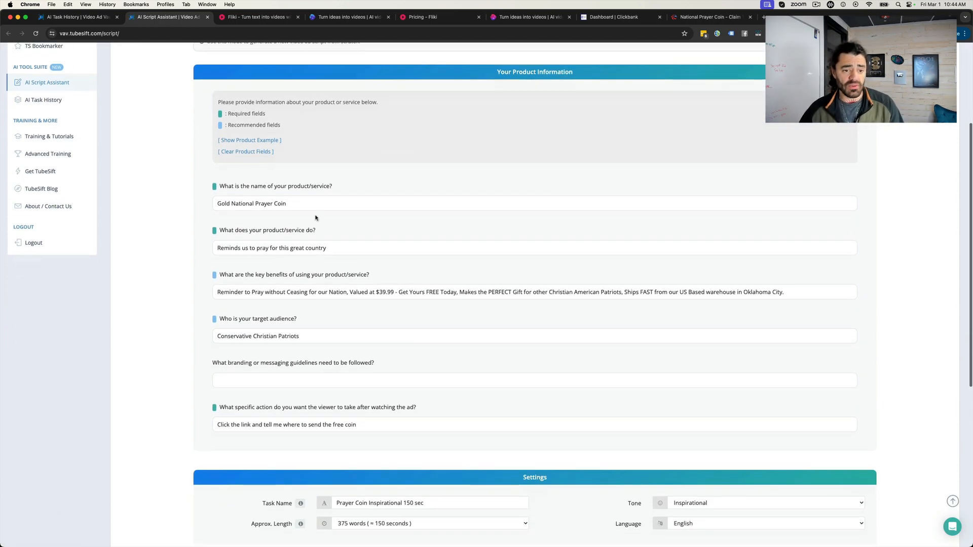
- Compare the form's product name and benefits with the product details and benefit bullets on the National Prayer Coin sales page
drag(299, 202, 178, 202)
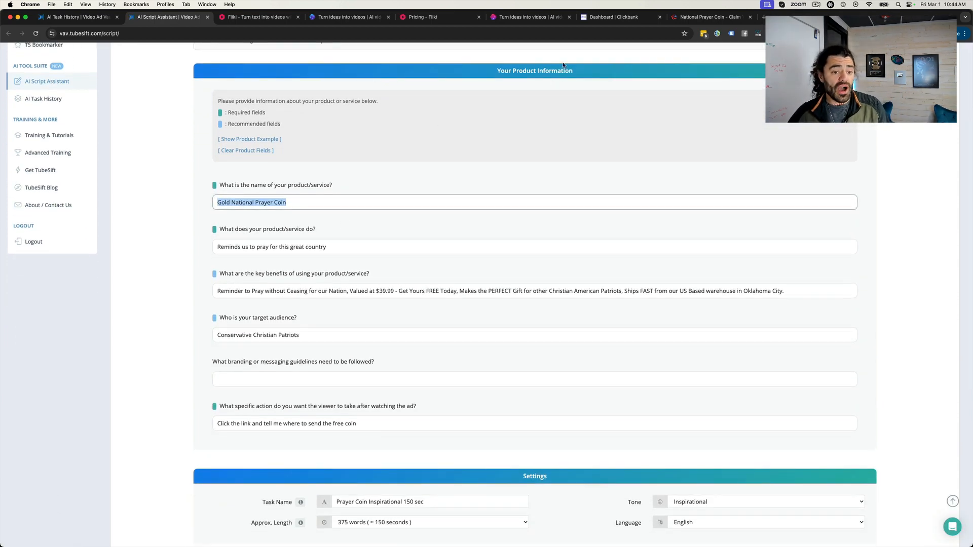
click(704, 20)
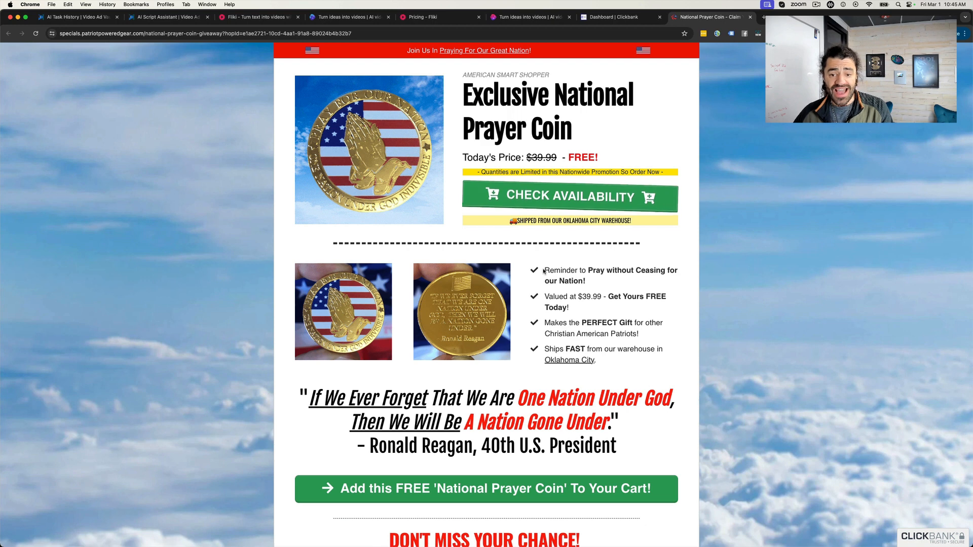
drag(544, 270, 660, 370)
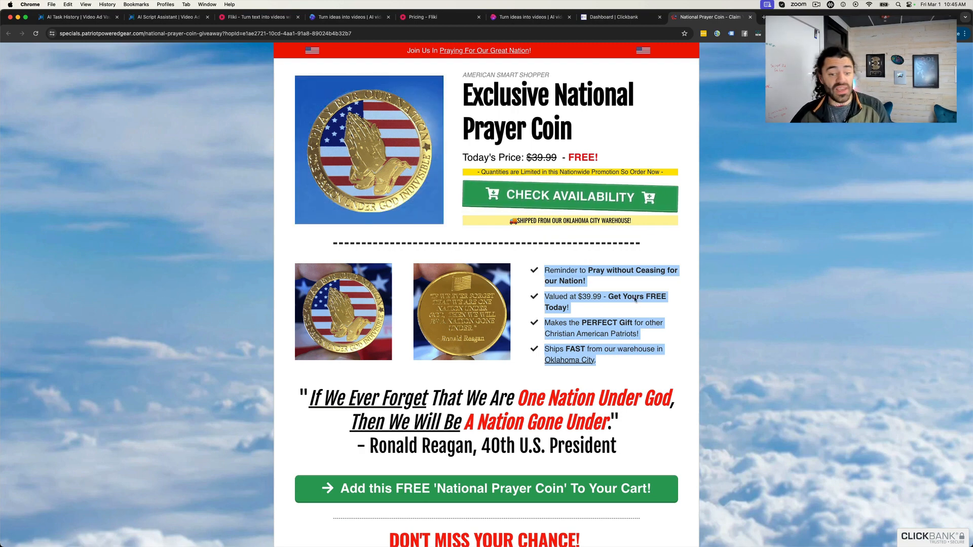
scroll(215, 279, down, 9)
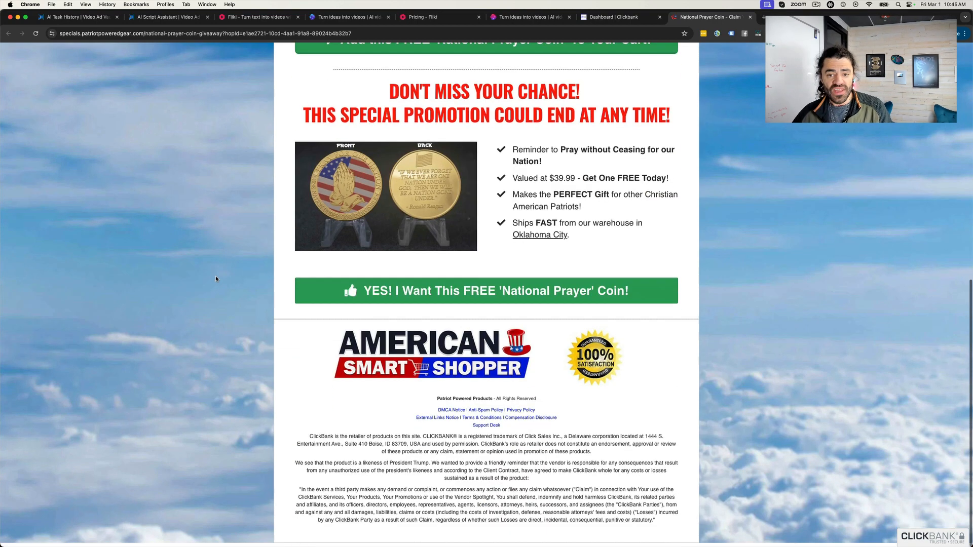
scroll(712, 236, up, 9)
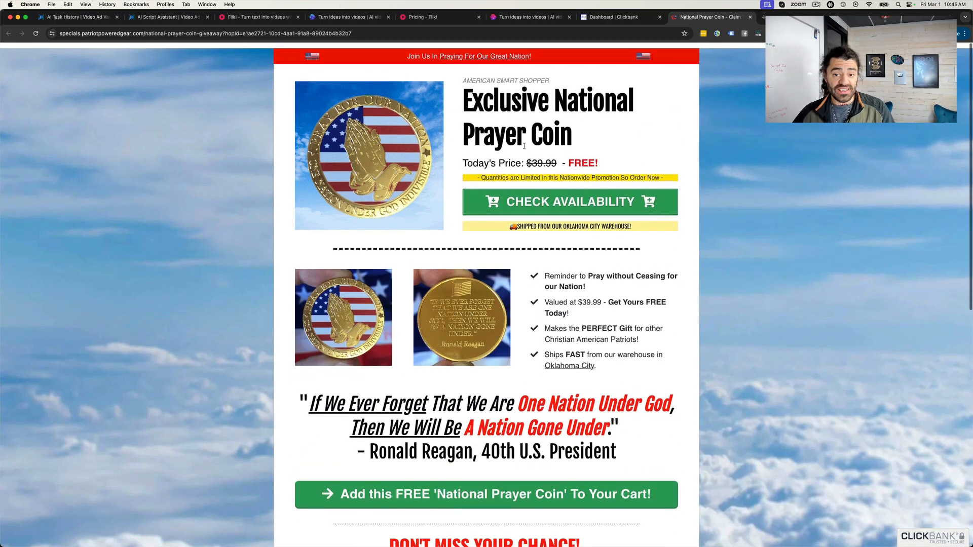
- Return to the loaded script form and change what the product does to "It is a free coin that reminds us to pray for this great country"
key(super+1)
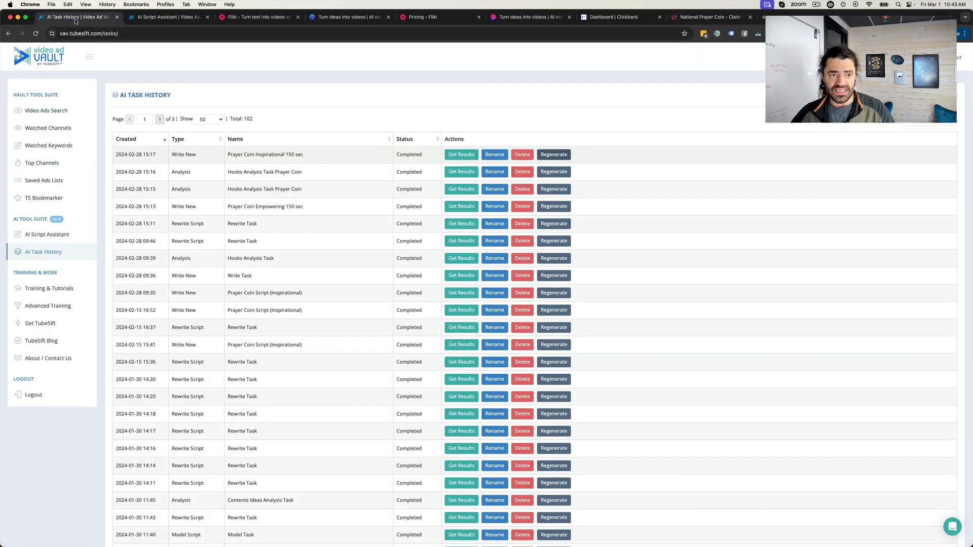
click(151, 18)
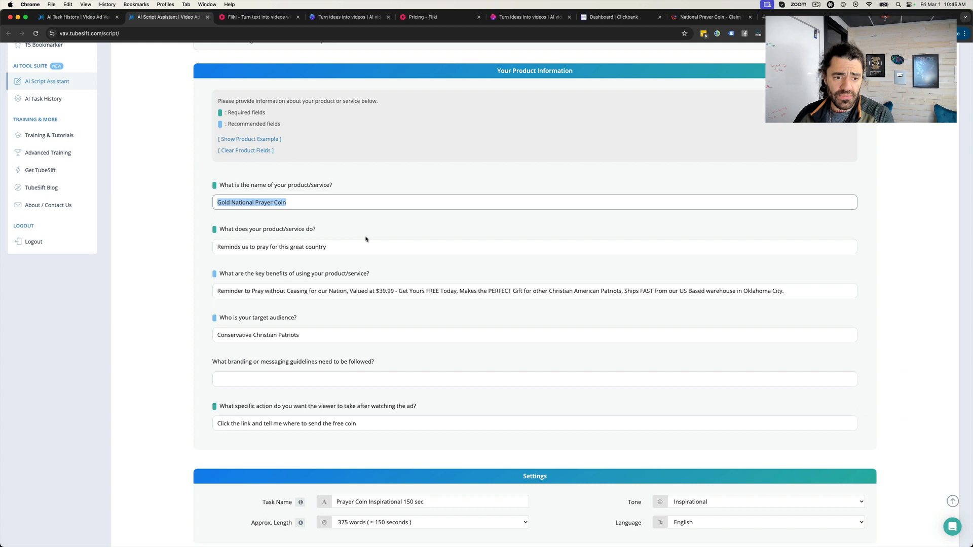
click(413, 232)
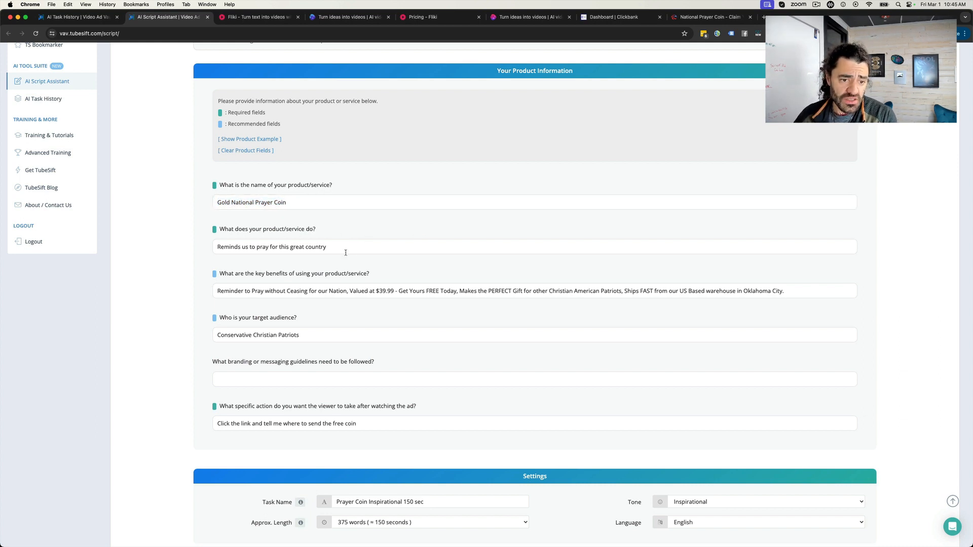
double_click(240, 247)
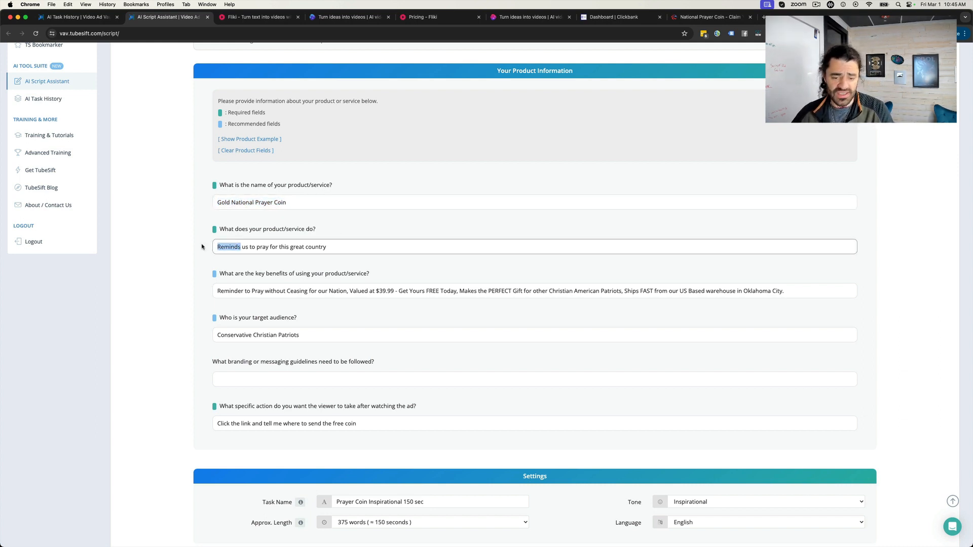
key(BackSpace)
text(It is a free co)
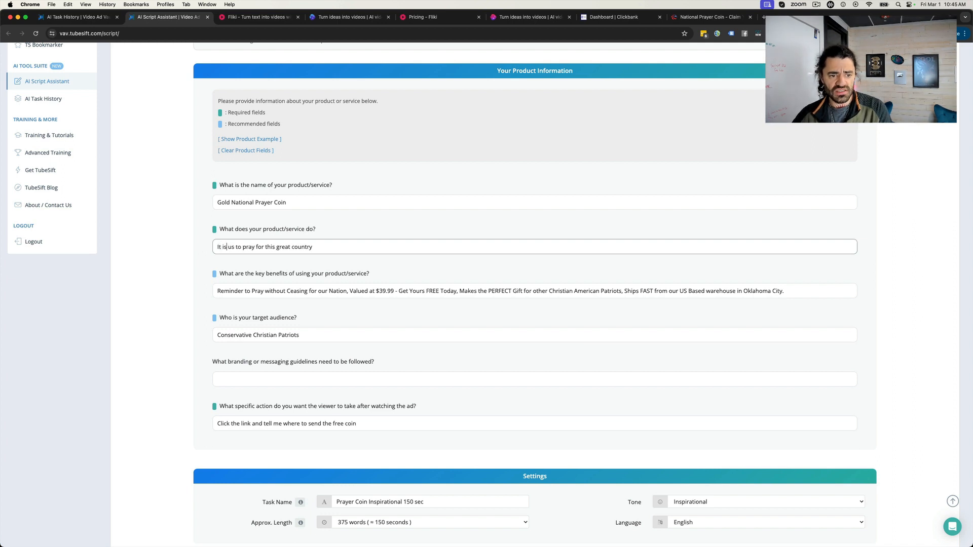
text(in that reminds)
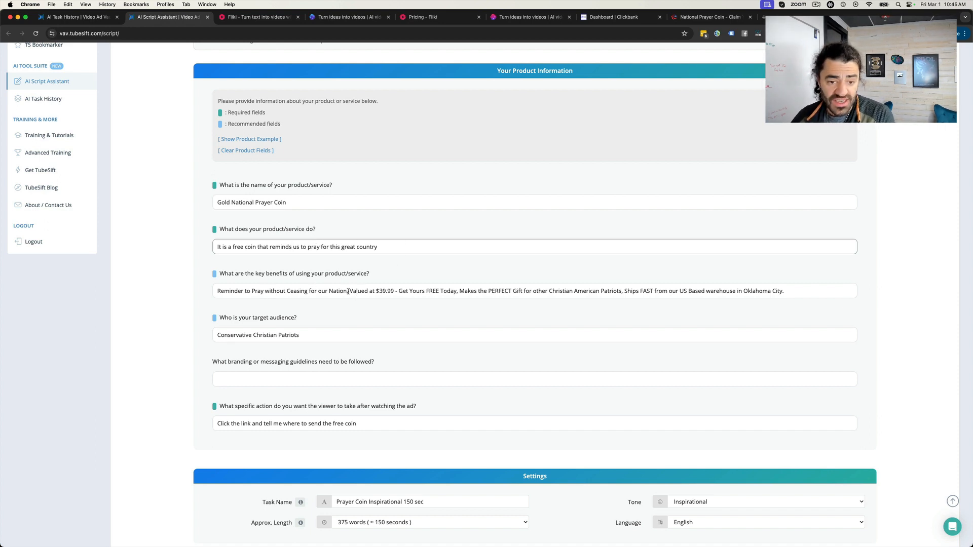
- Review the form's key benefits, target audience, branding guidelines and desired viewer action
scroll(405, 304, up, 1)
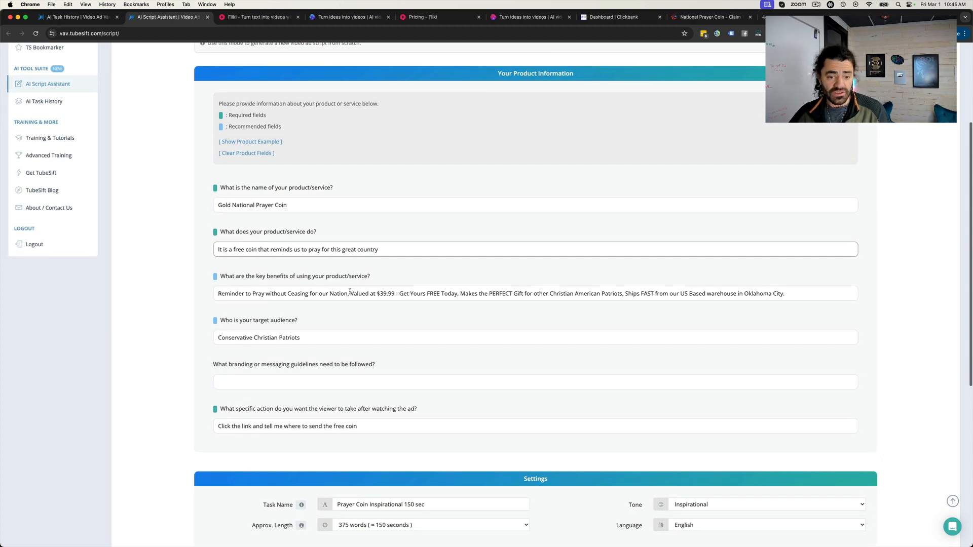
click(510, 291)
key(Down)
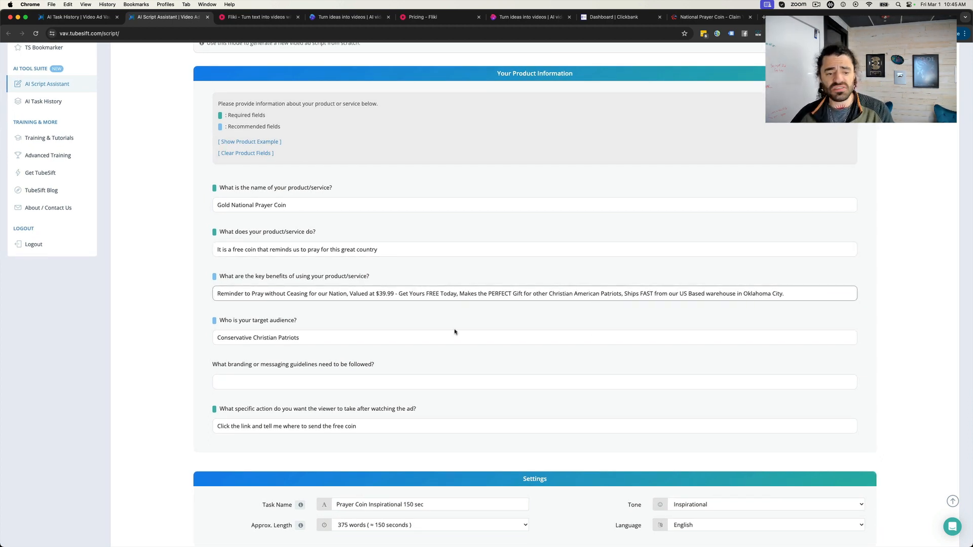
scroll(309, 331, down, 1)
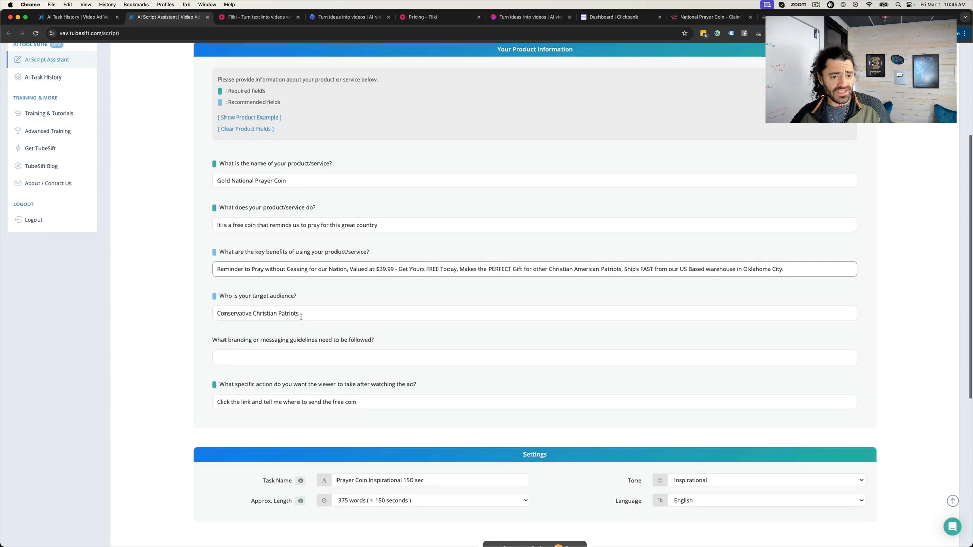
scroll(324, 319, down, 2)
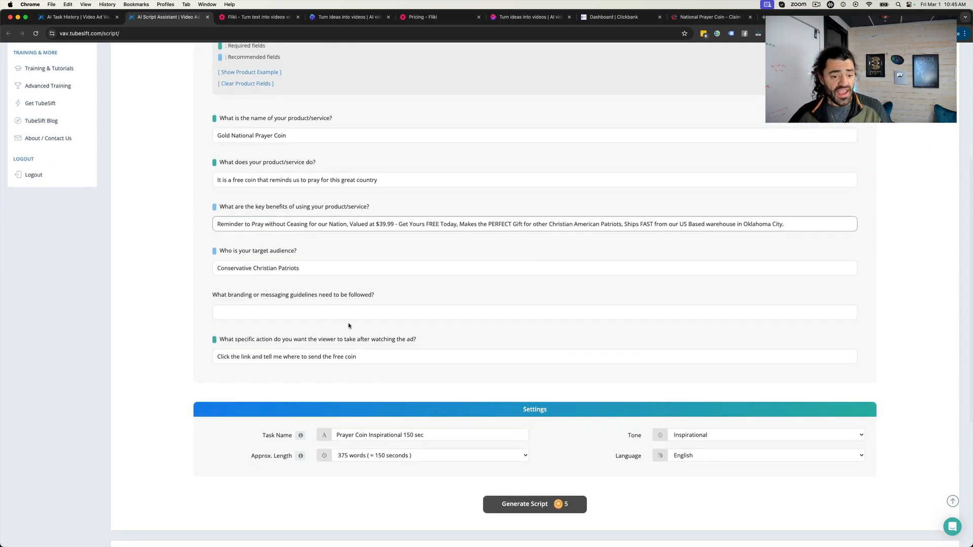
scroll(334, 339, down, 1)
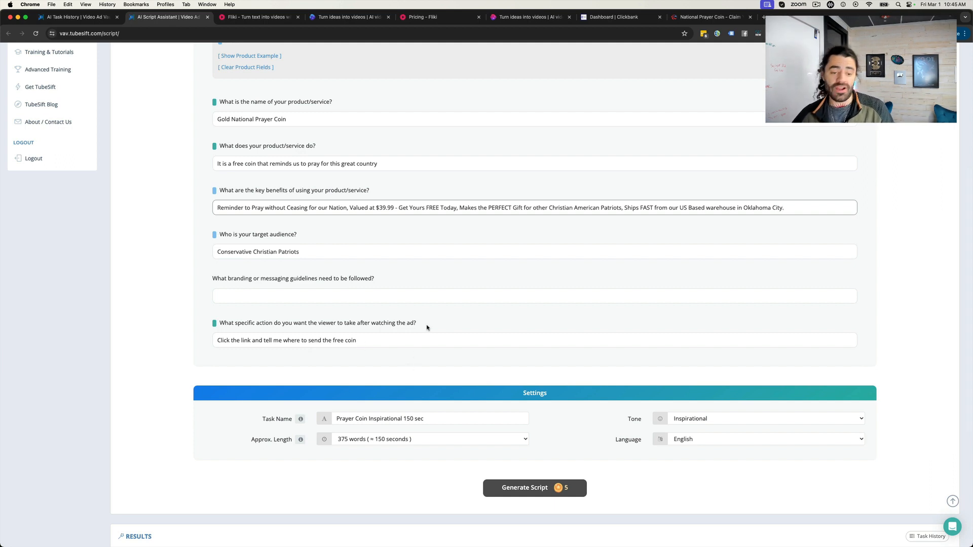
scroll(433, 340, down, 3)
- Keep the approximate script length at 375 words (150 seconds) and set the tone to Empowering
click(442, 339)
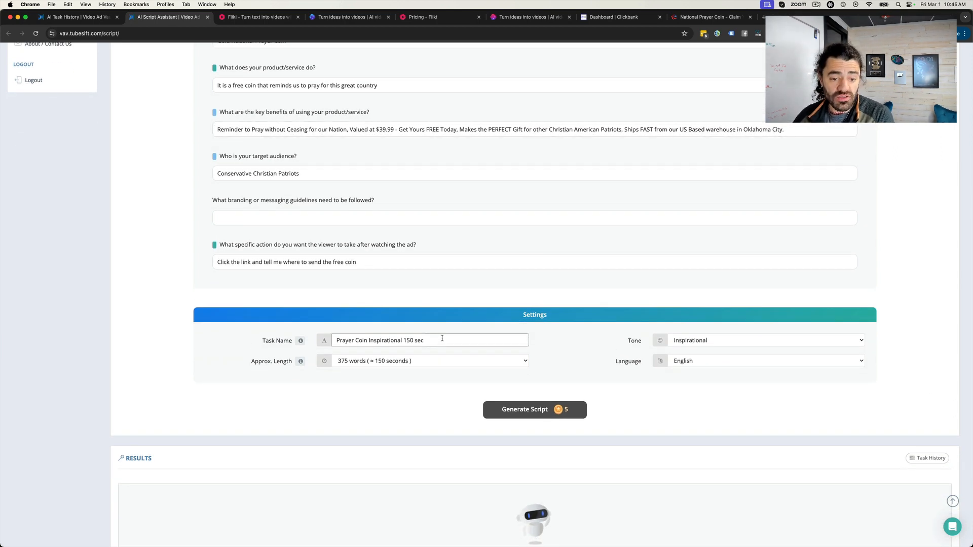
click(398, 362)
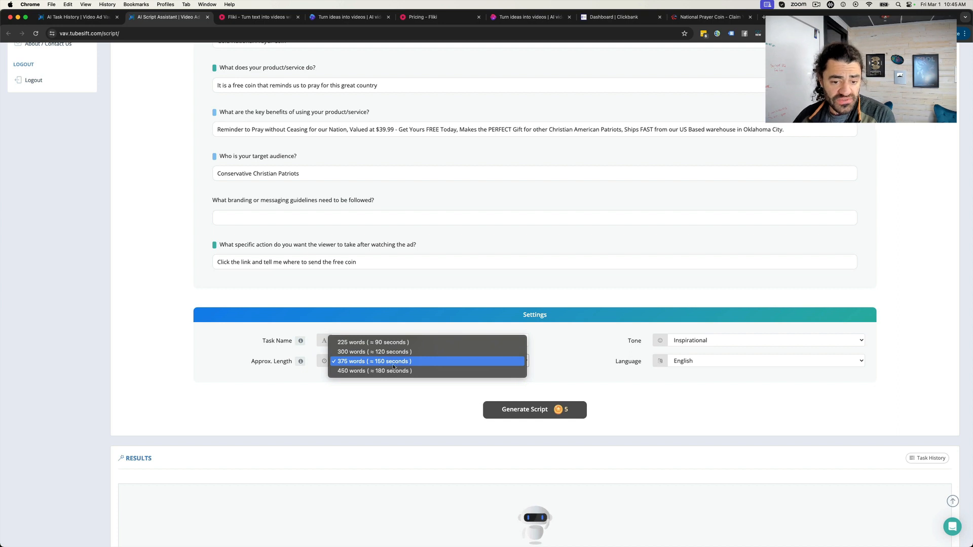
click(393, 363)
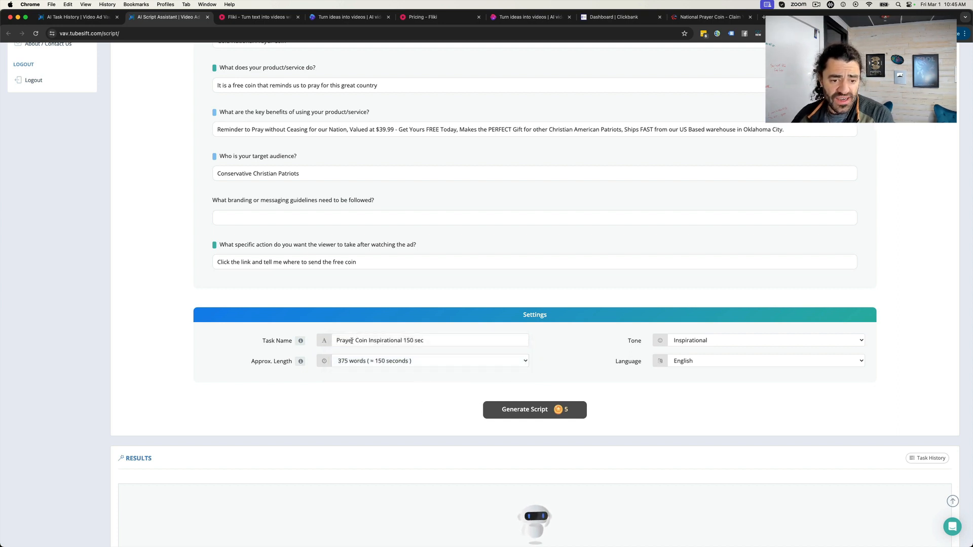
click(692, 345)
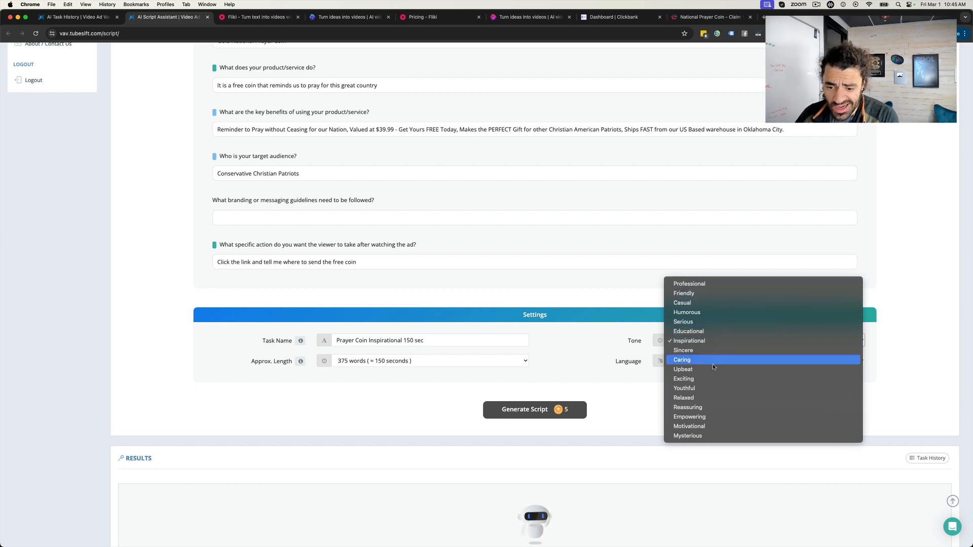
click(710, 417)
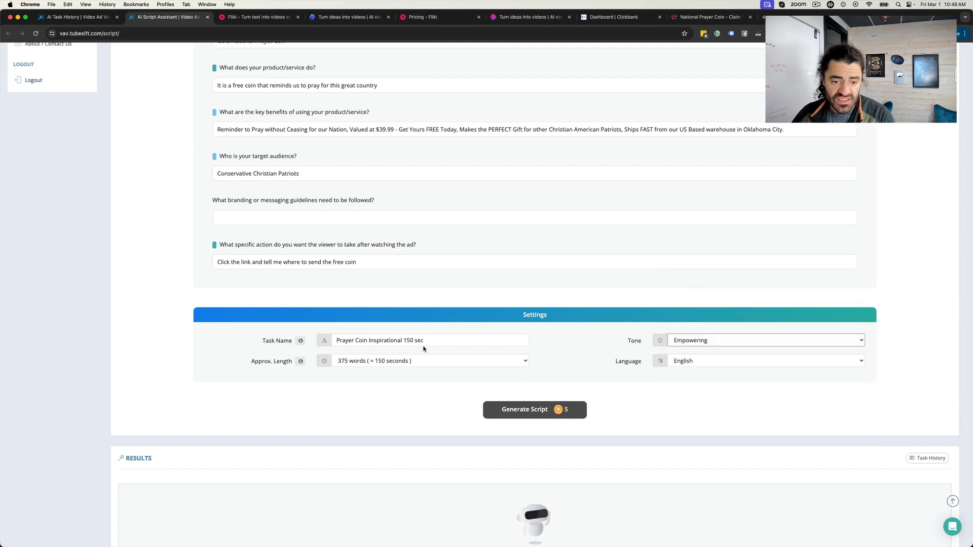
- Rename the script task as "Prayer Coin Empowering 150 sec"
drag(403, 341, 367, 340)
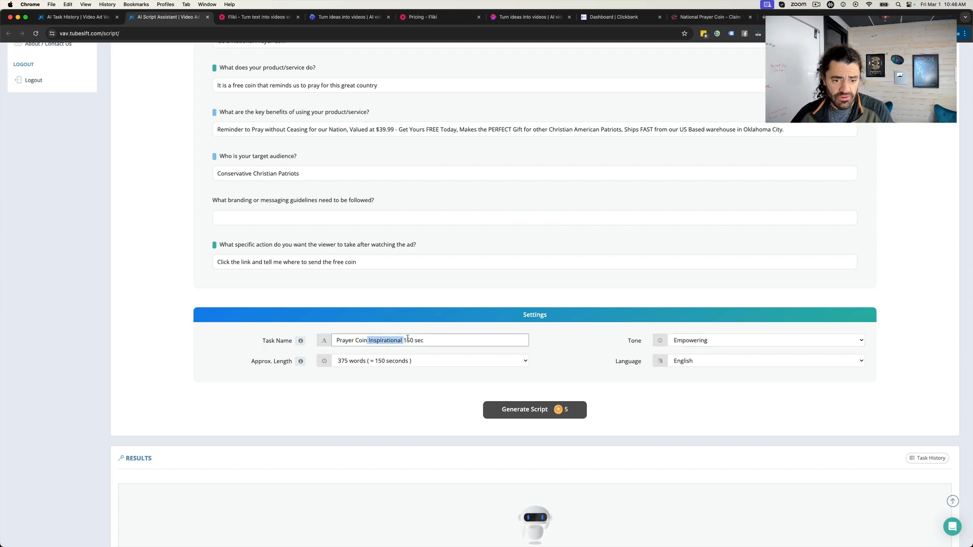
text(Empower)
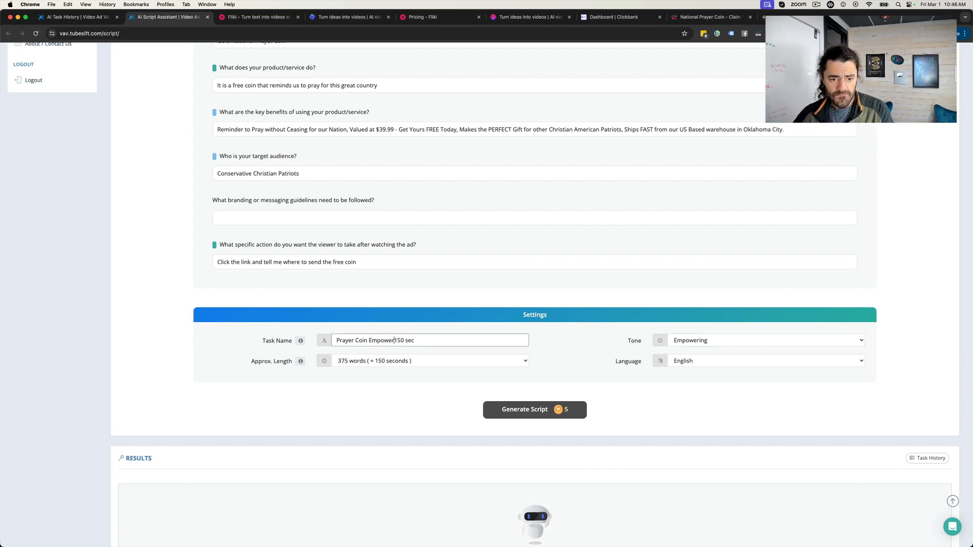
text(ing)
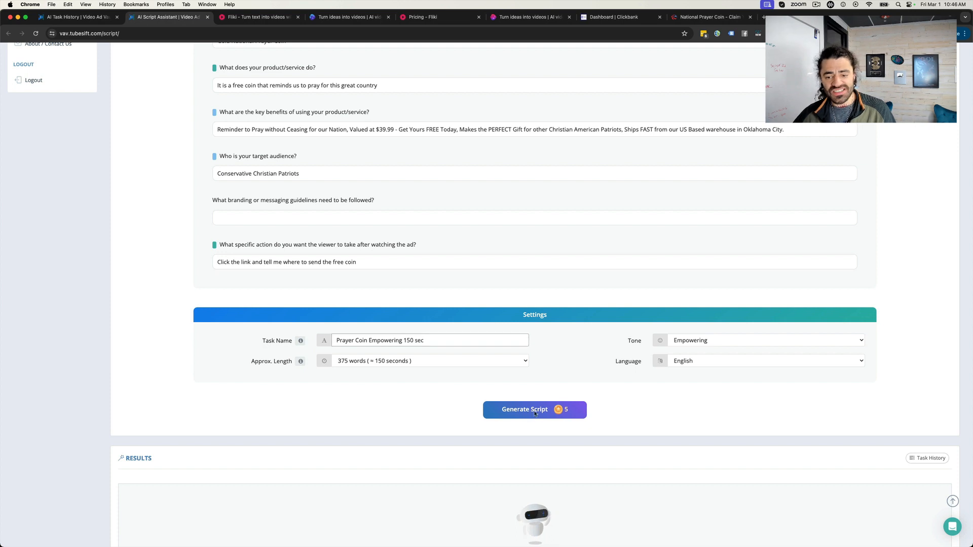
- Generate the ad script and review the wording of its opening paragraphs, especially the word "Behold"
click(534, 410)
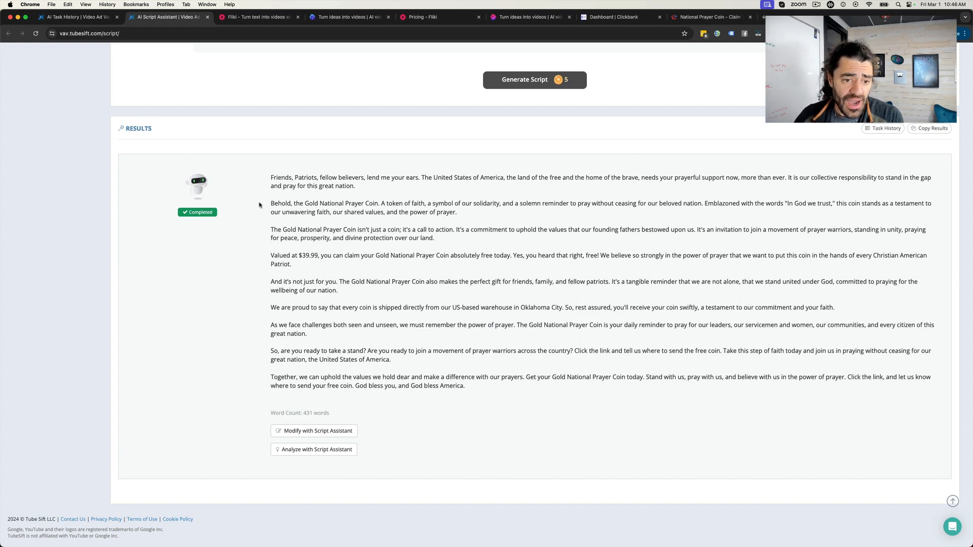
drag(268, 204, 528, 218)
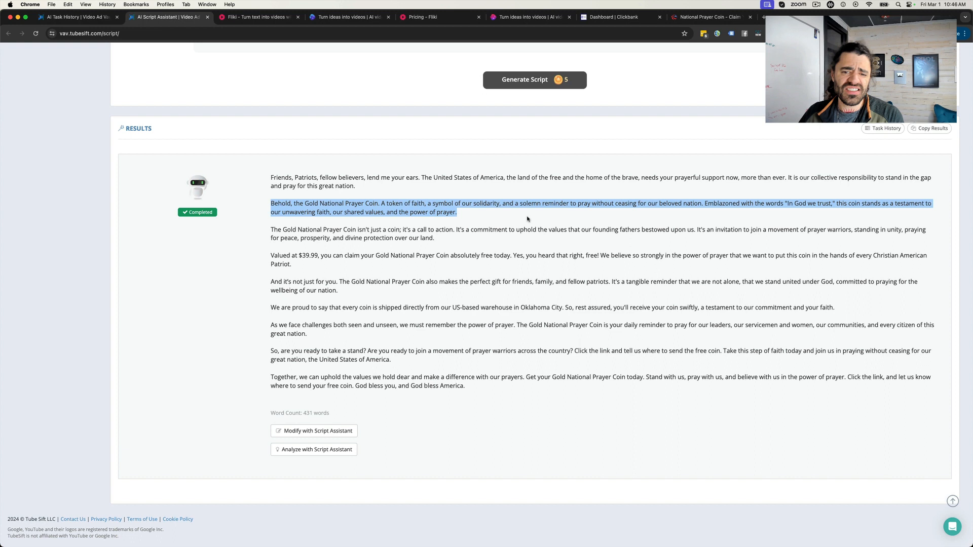
click(499, 222)
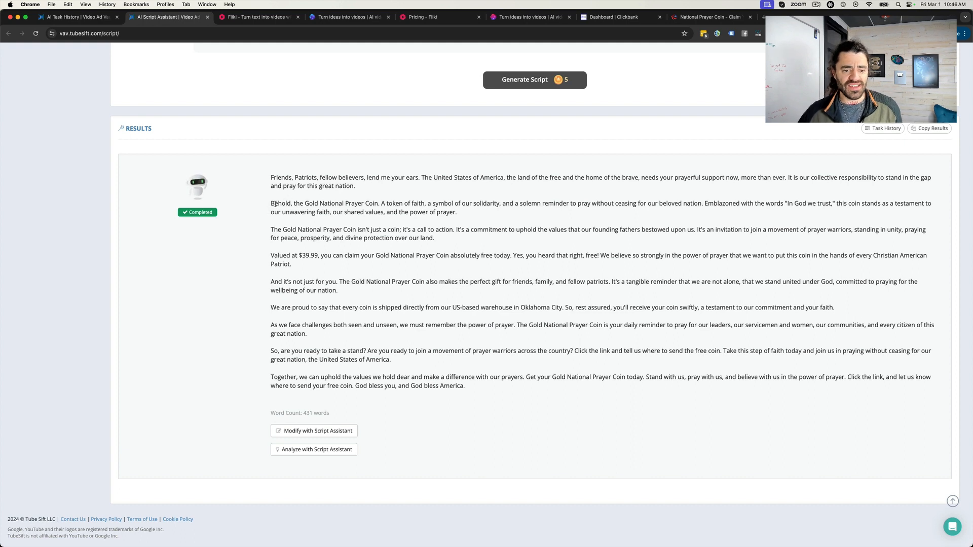
drag(270, 204, 291, 204)
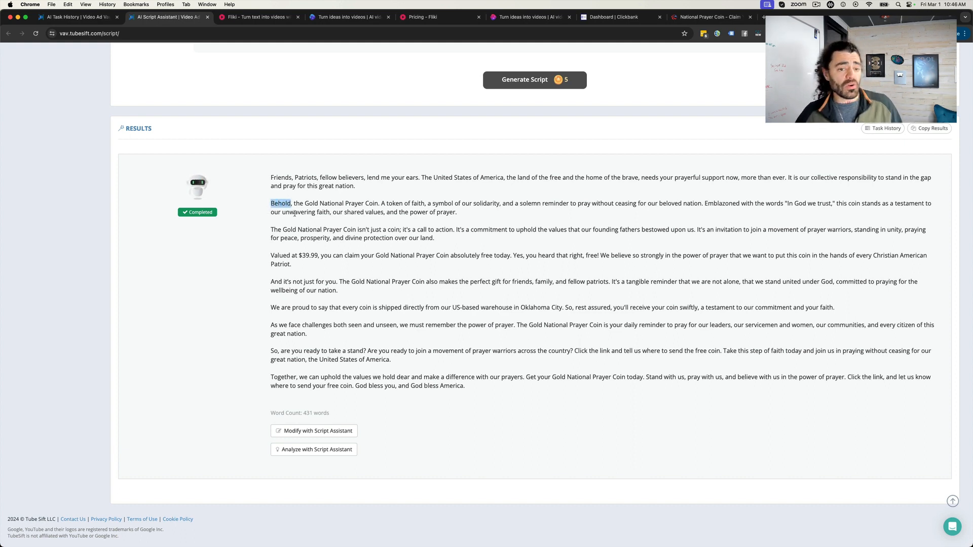
click(289, 215)
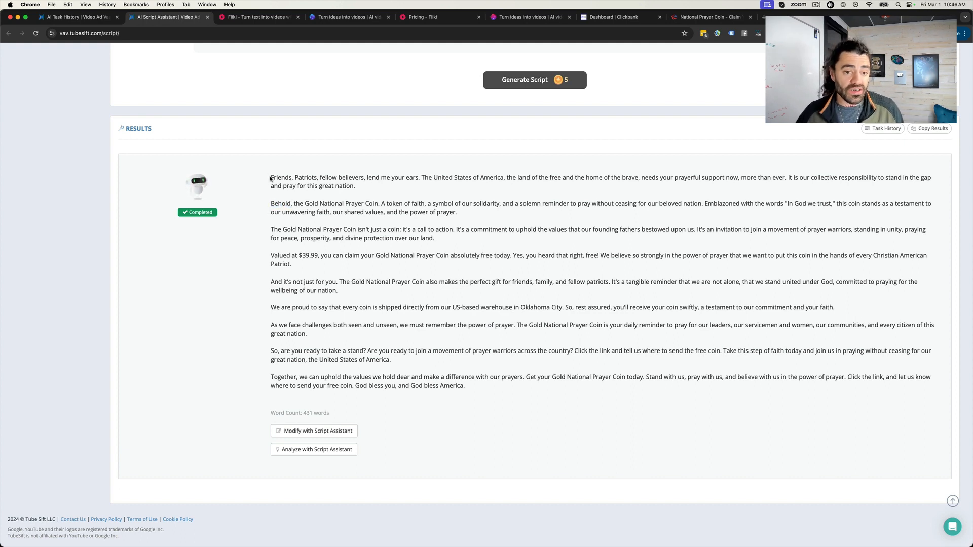
drag(267, 204, 291, 205)
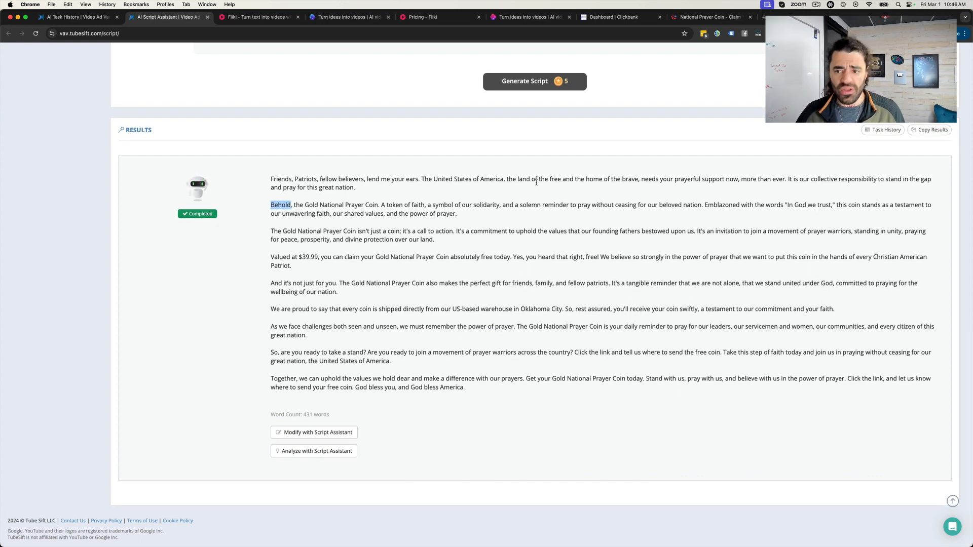
click(272, 204)
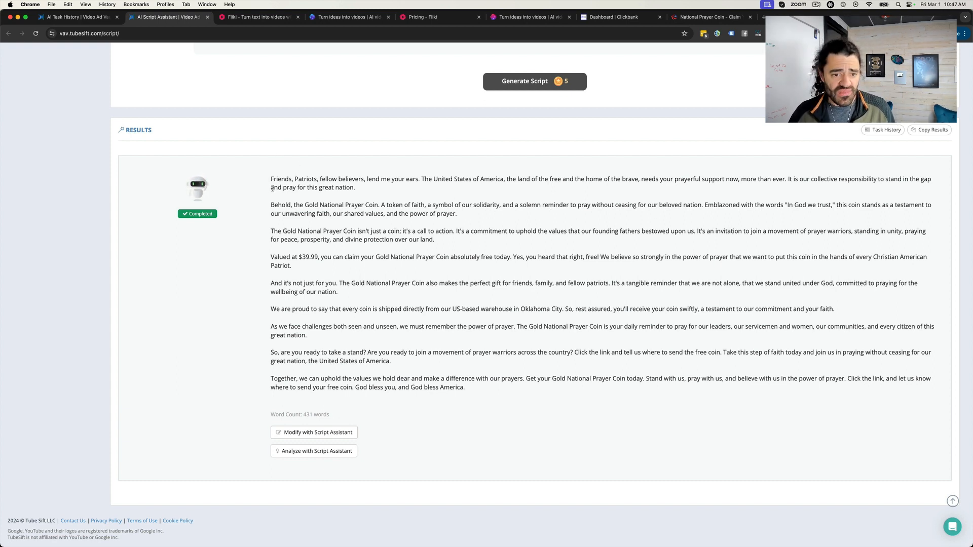
- Copy the full generated script and paste it into a new note in the Notes app
drag(272, 178, 495, 397)
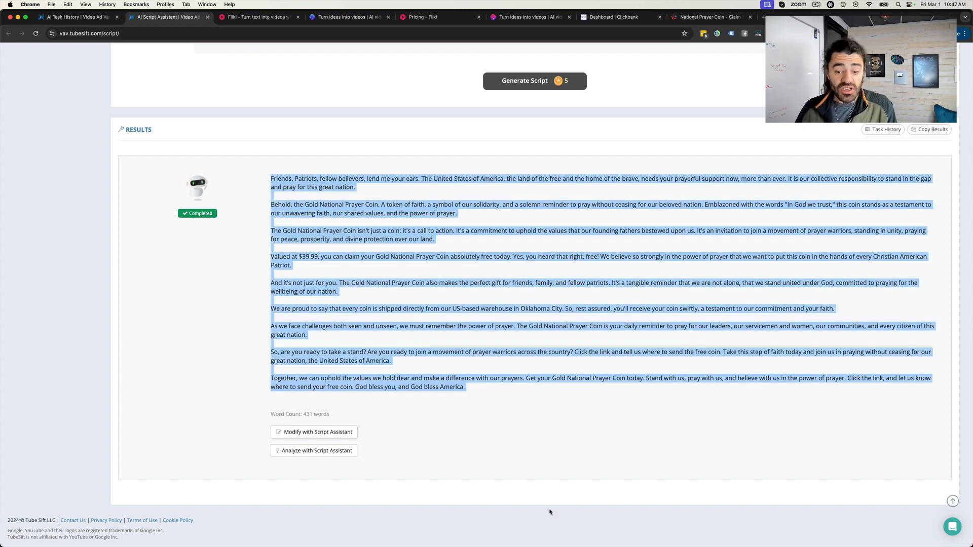
click(475, 539)
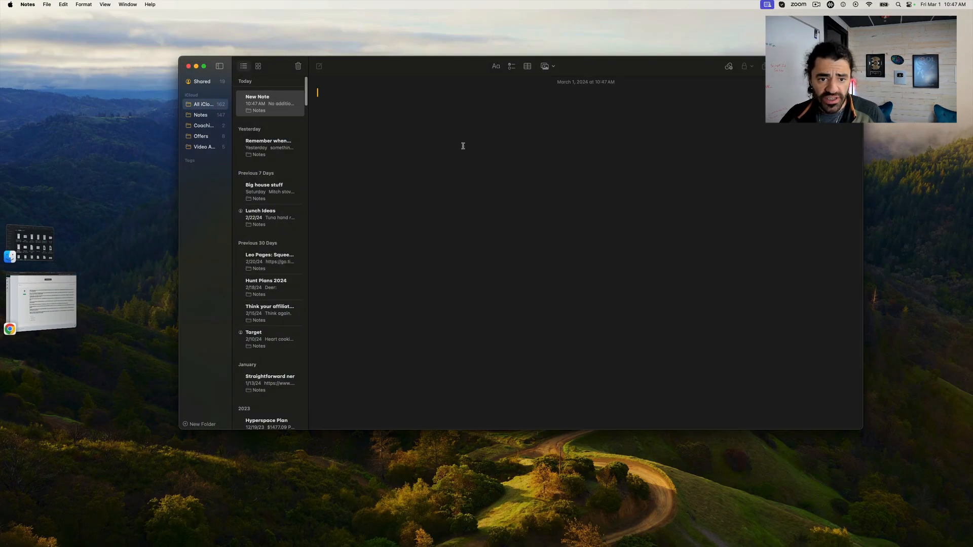
key(super+v)
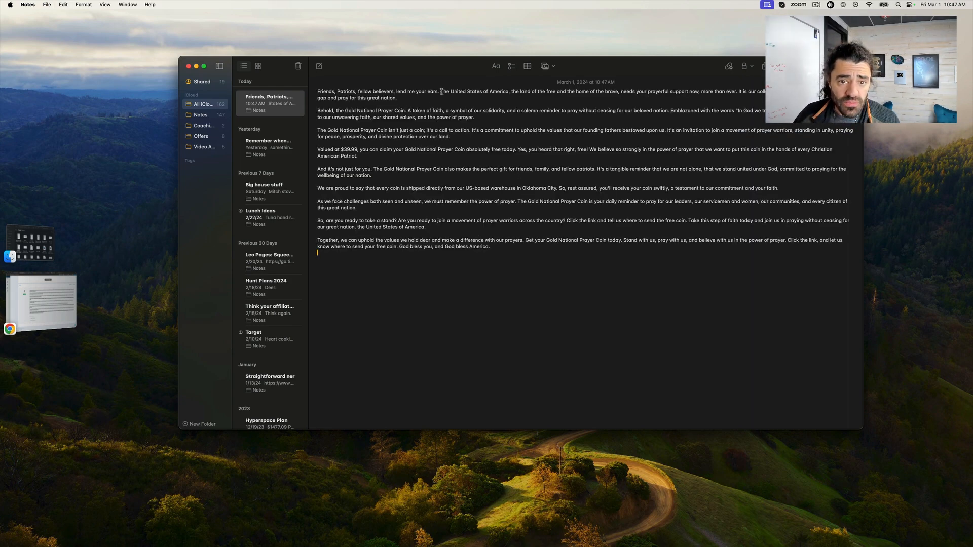
- Break the opening paragraphs of the pasted script into single sentences, each separated by a blank line
key(Return)
key(Return)
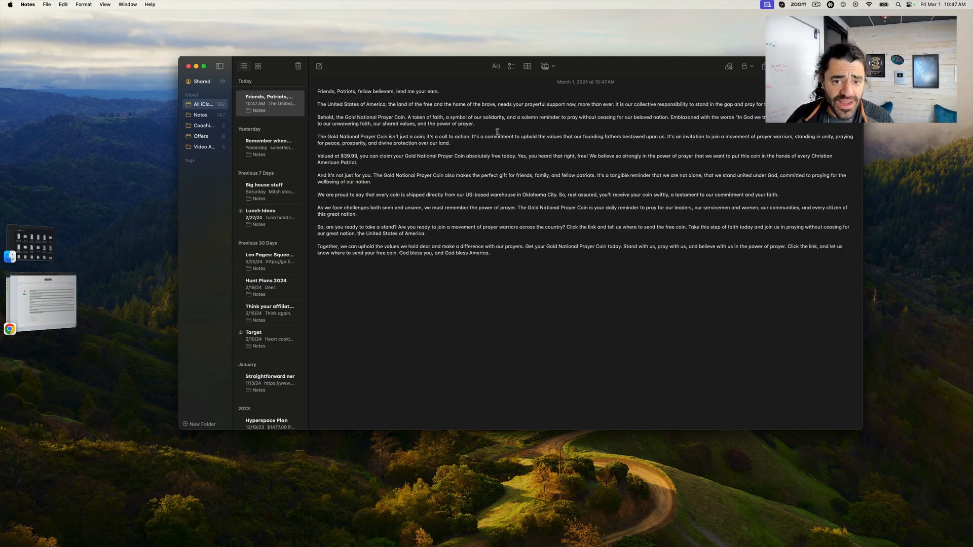
click(615, 104)
key(Return)
key(Return)
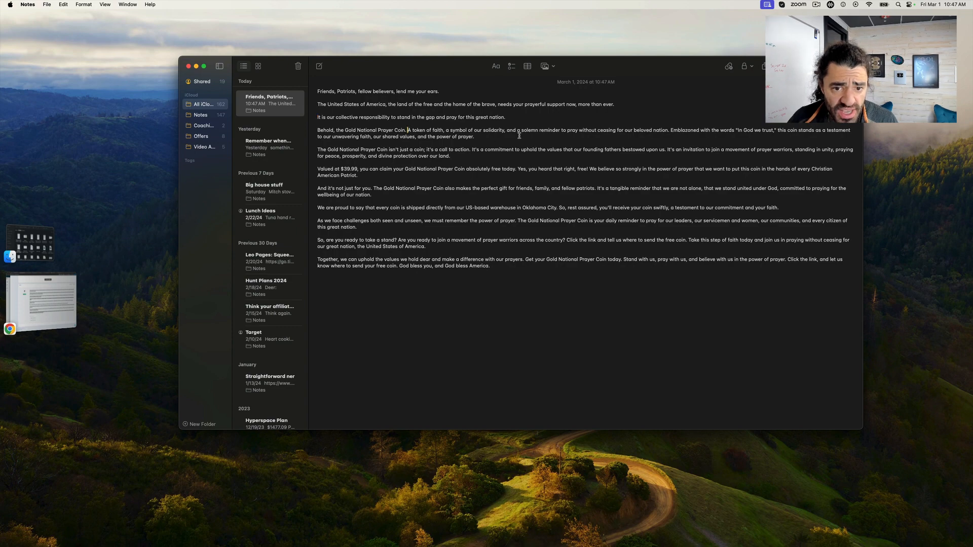
key(Return)
key(Return)
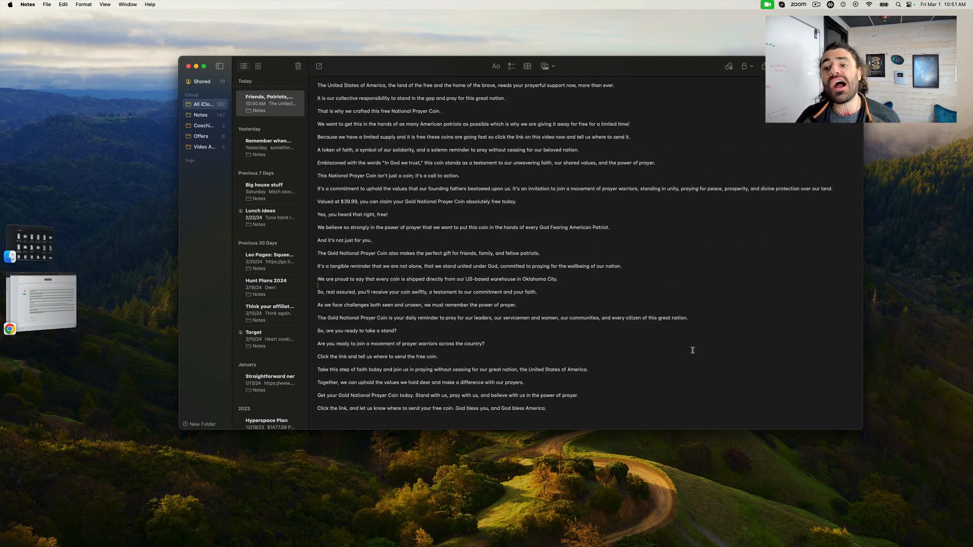
- Review the edited script in the note, from the opening line through the limited-supply call to action and the coin's benefits
scroll(543, 258, up, 2)
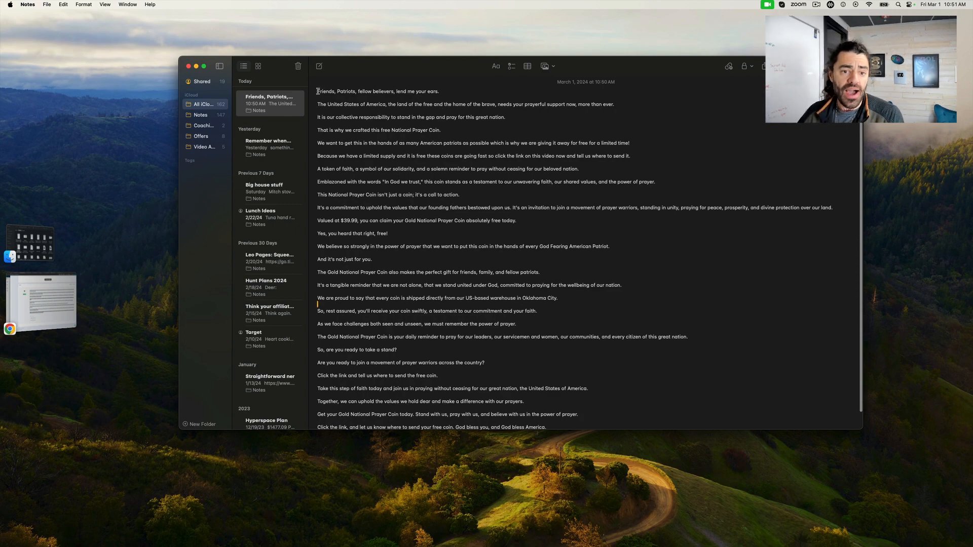
drag(317, 92, 443, 92)
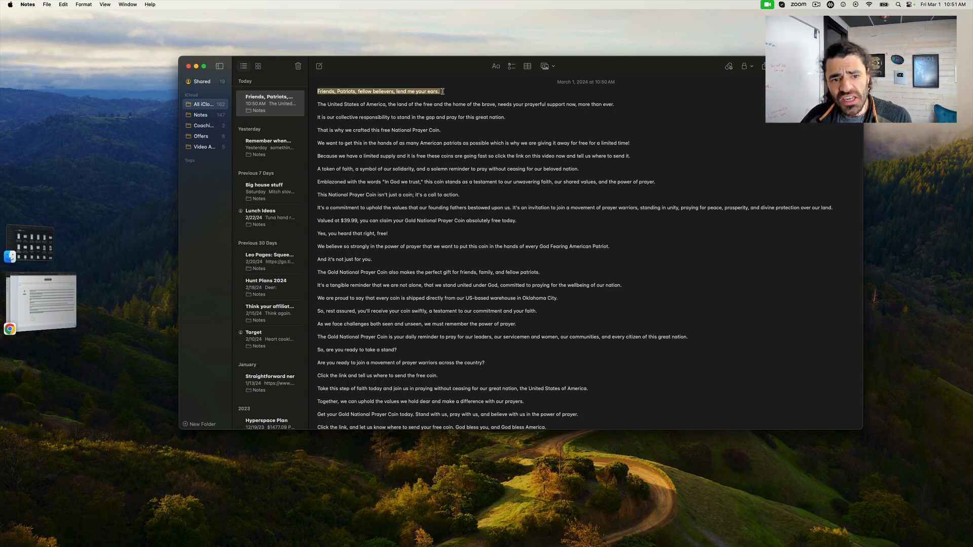
click(455, 97)
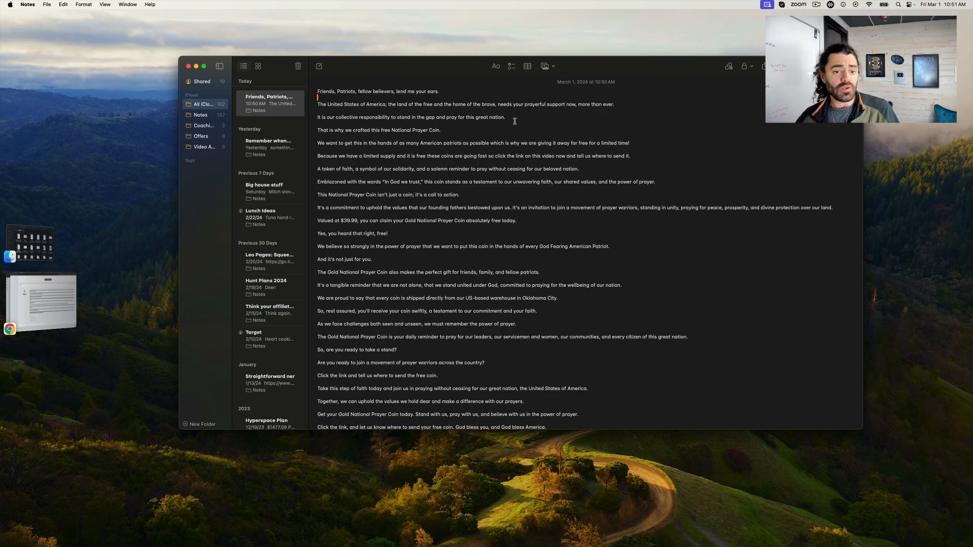
scroll(513, 128, down, 1)
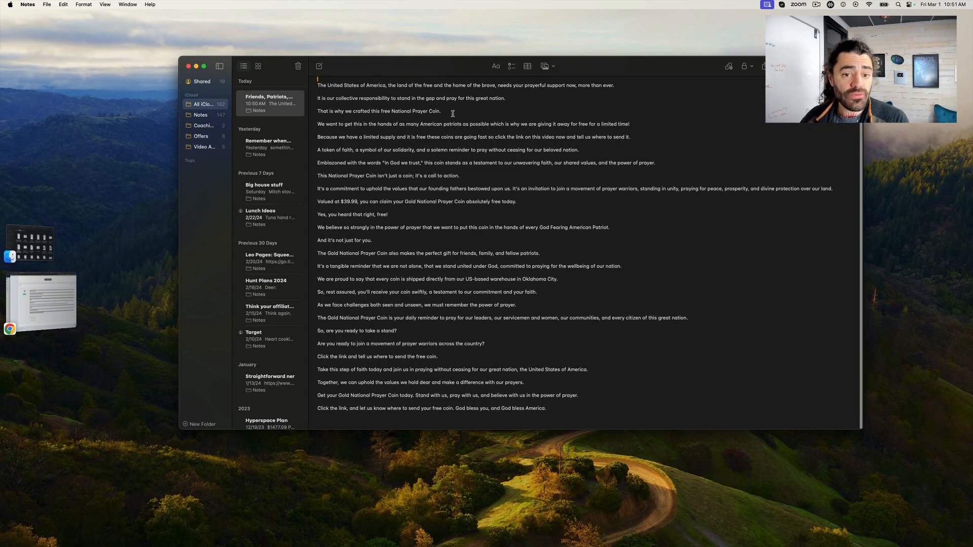
drag(449, 111, 350, 114)
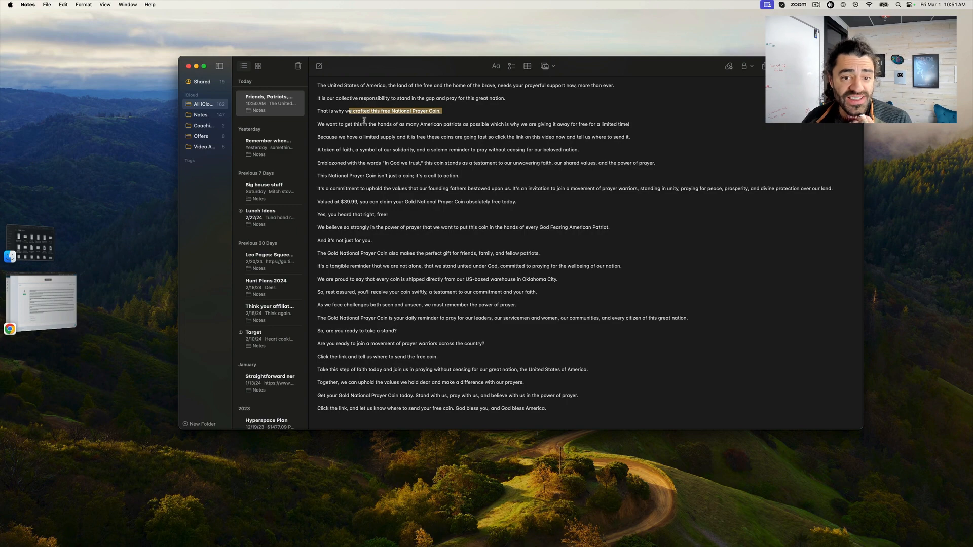
click(363, 120)
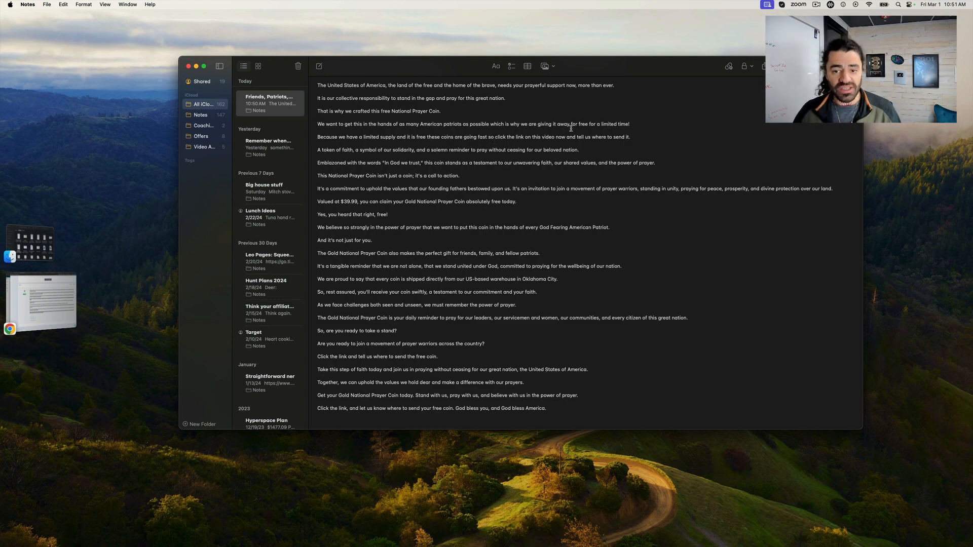
drag(635, 137, 317, 124)
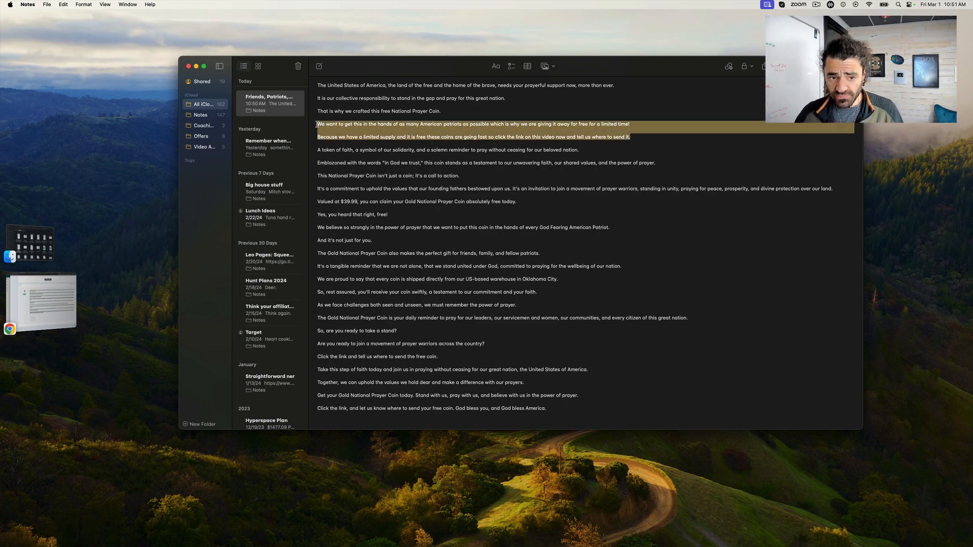
click(678, 143)
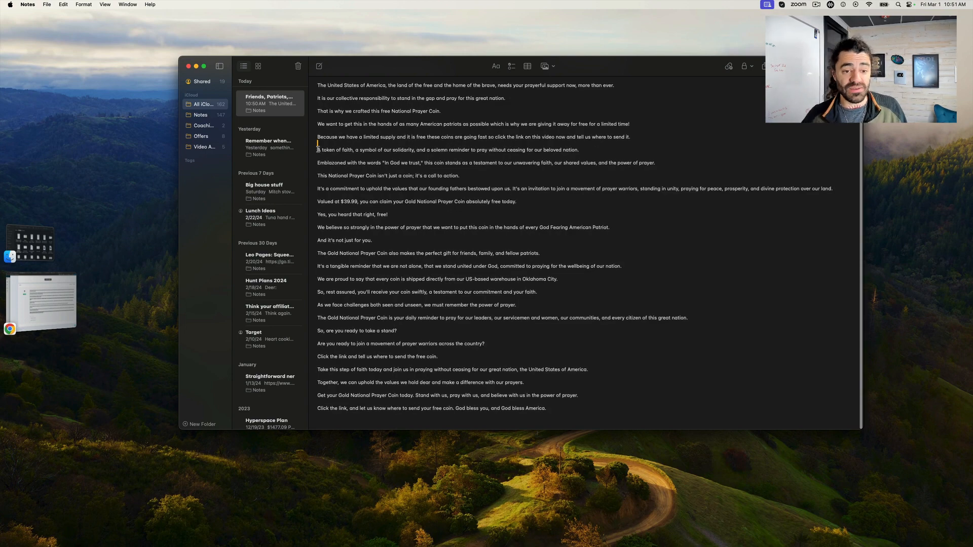
drag(318, 149, 654, 254)
click(659, 259)
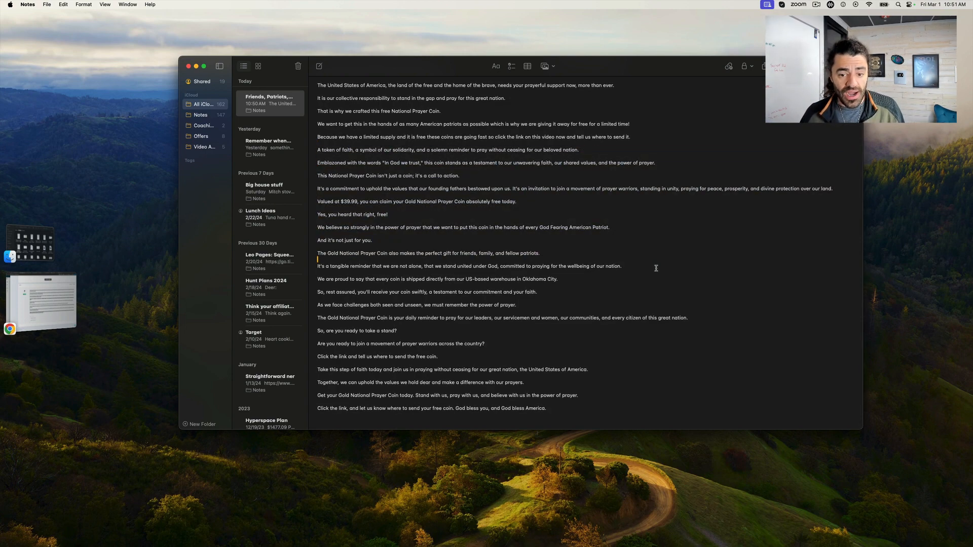
- Copy the entire edited script from the note and switch back to Chrome
drag(558, 412, 334, 78)
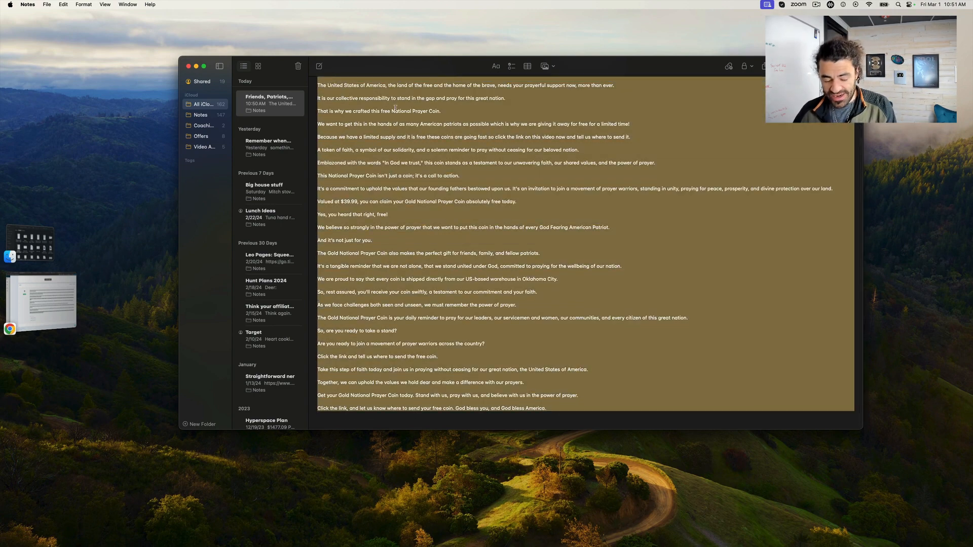
scroll(646, 185, up, 2)
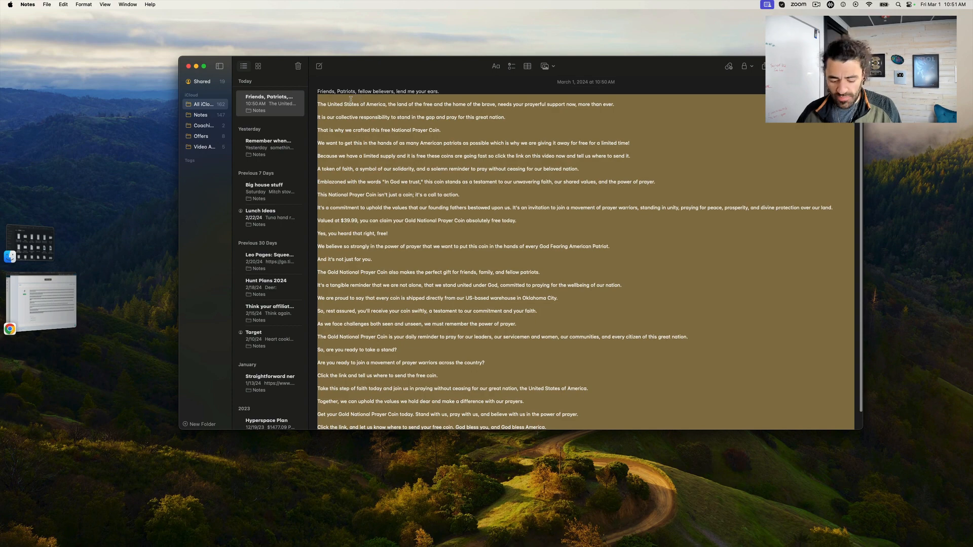
key(super+a)
key(super+c)
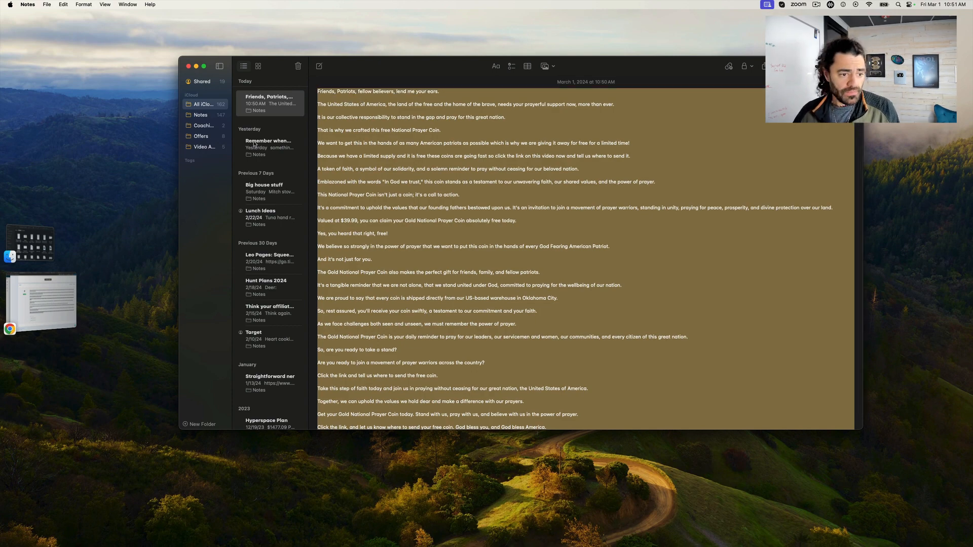
click(60, 299)
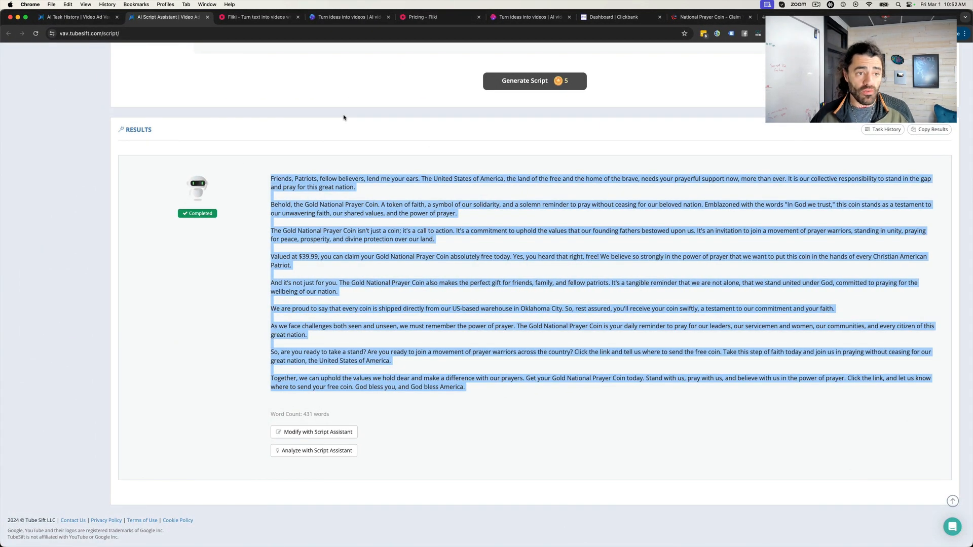
click(309, 102)
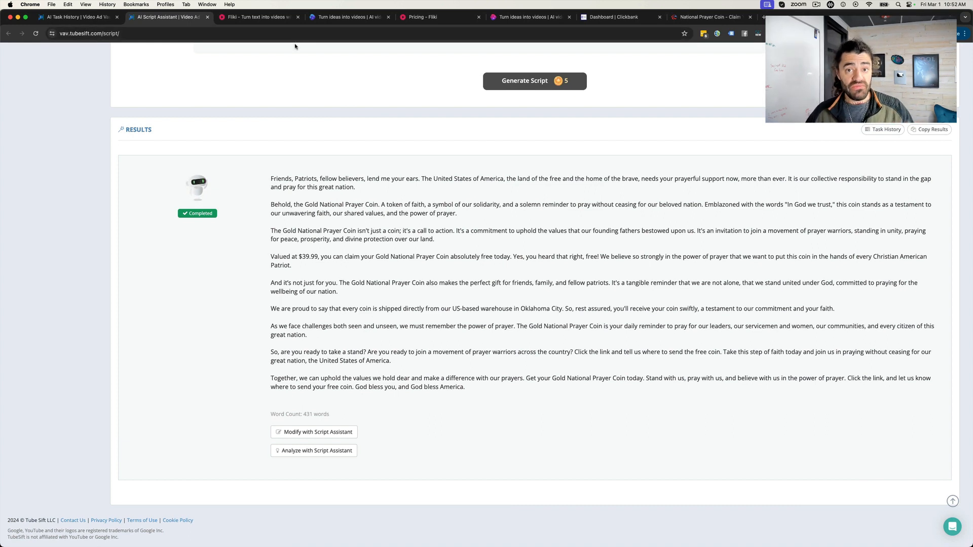
- Look over the Fliki files and the invideo AI workspace, and compare the two tools' pricing pages
click(273, 18)
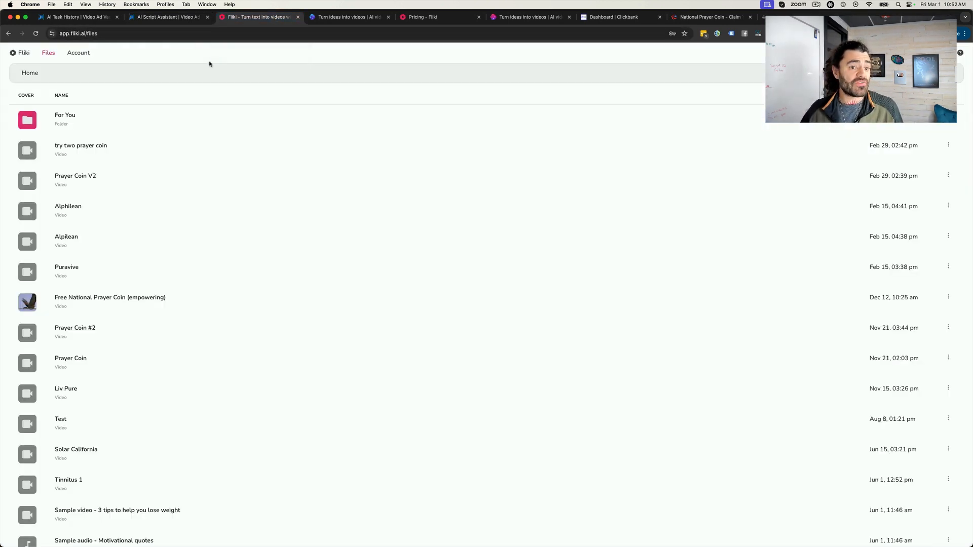
click(339, 19)
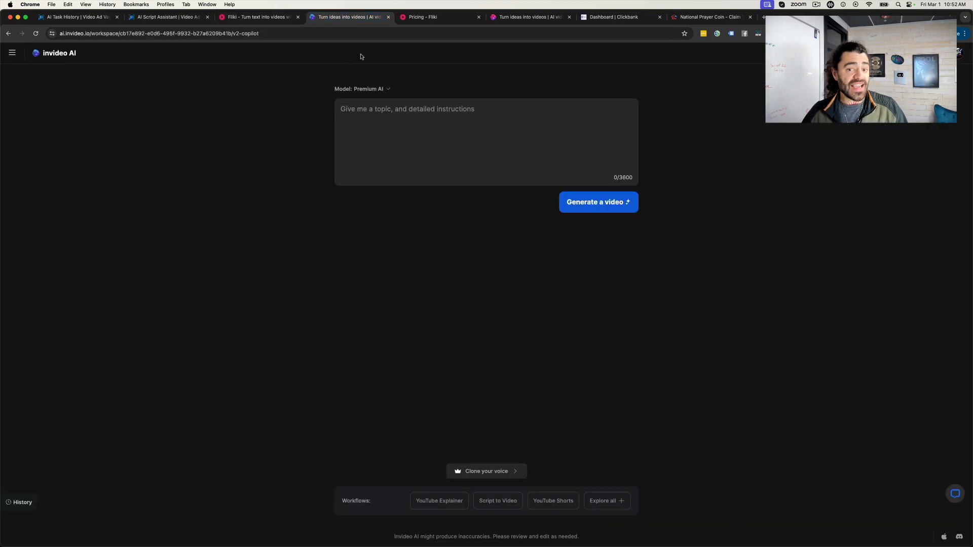
click(522, 18)
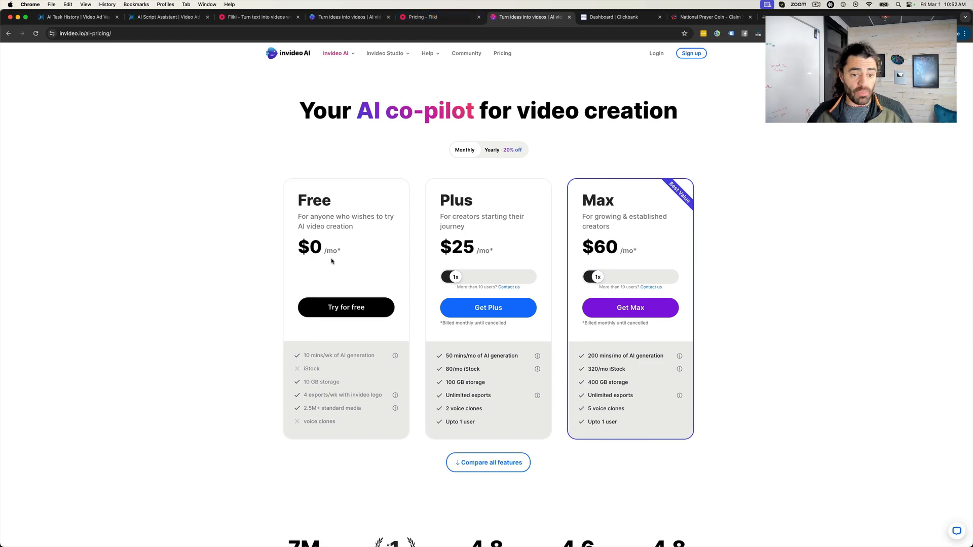
click(438, 18)
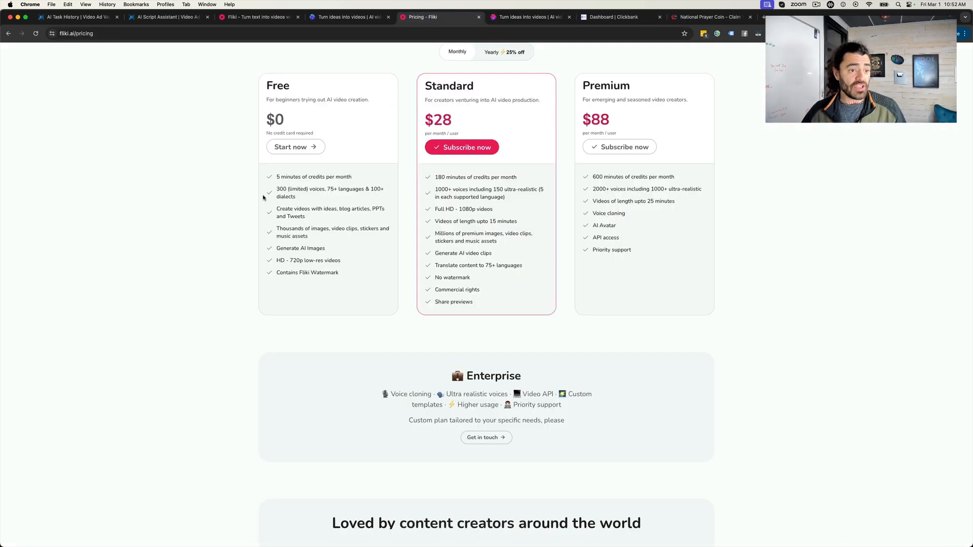
click(512, 17)
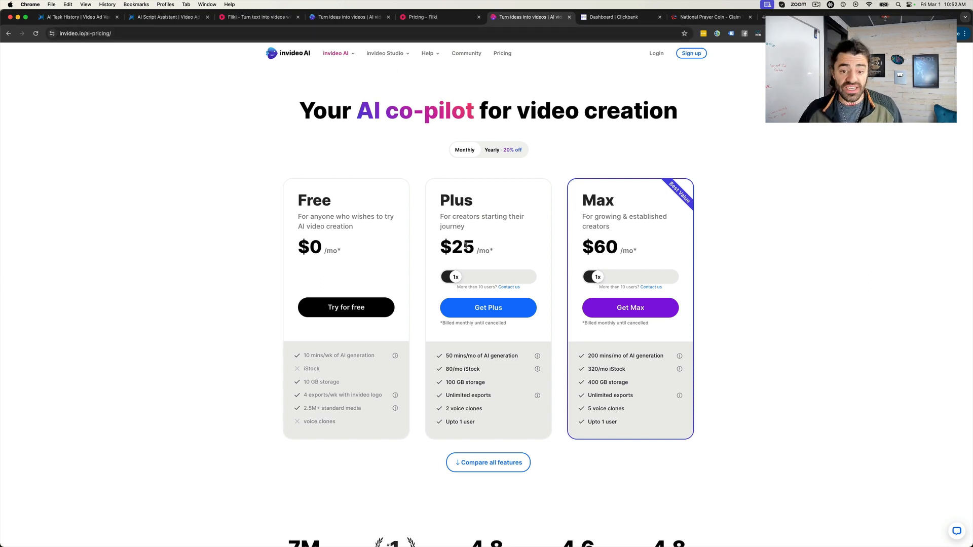
- Examine the credits, voices and video length included in Fliki's Standard plan
click(426, 17)
scroll(459, 118, up, 1)
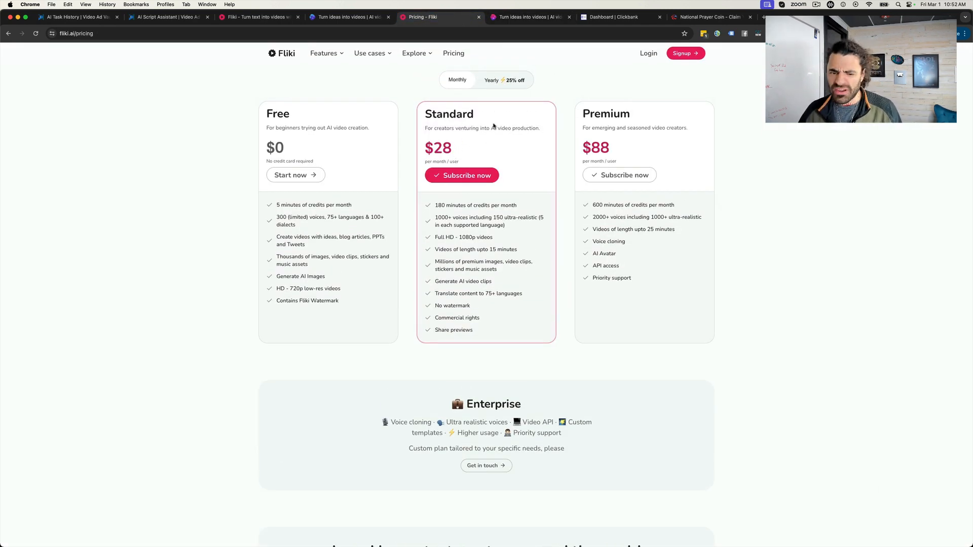
drag(437, 205, 523, 218)
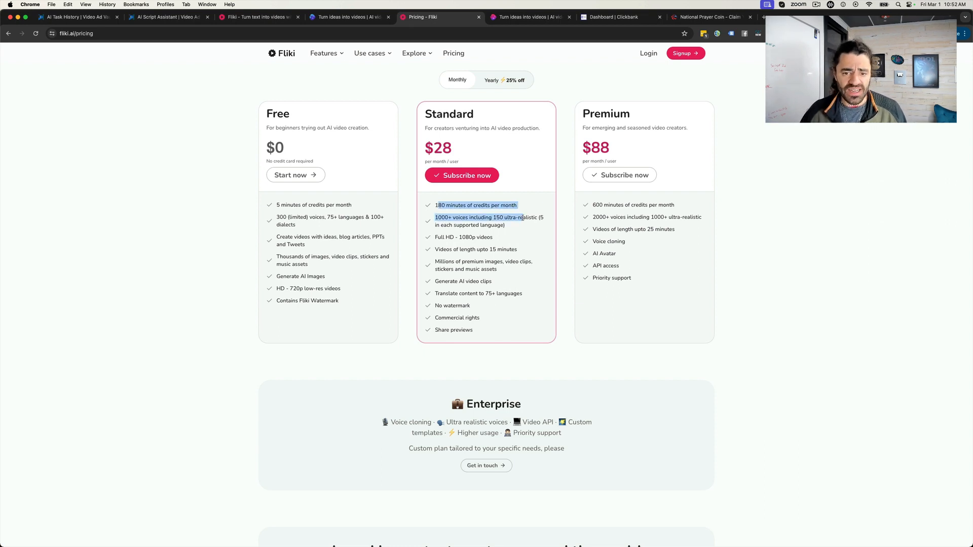
click(488, 251)
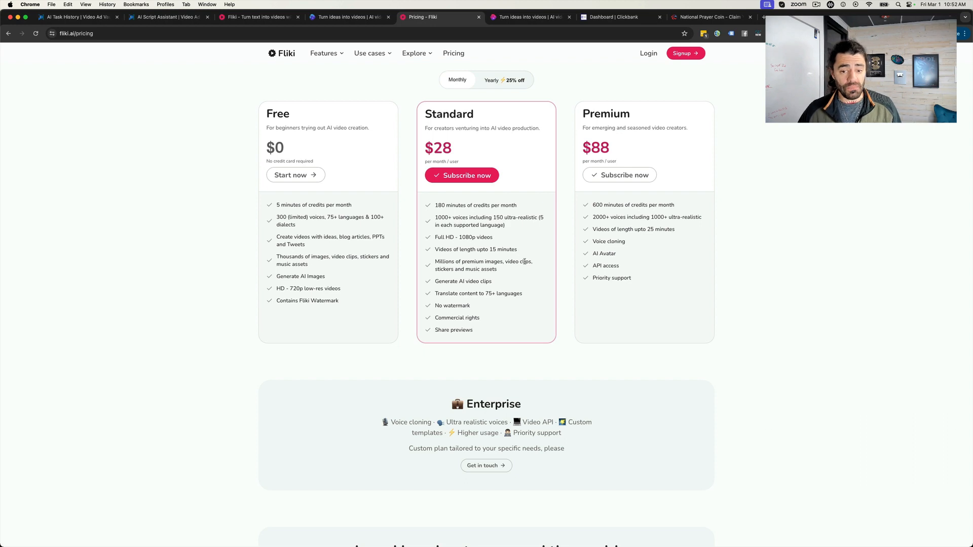
- Examine the media assets, AI video clips and translation languages included in Fliki's Standard plan
drag(509, 273, 433, 259)
scroll(481, 271, up, 1)
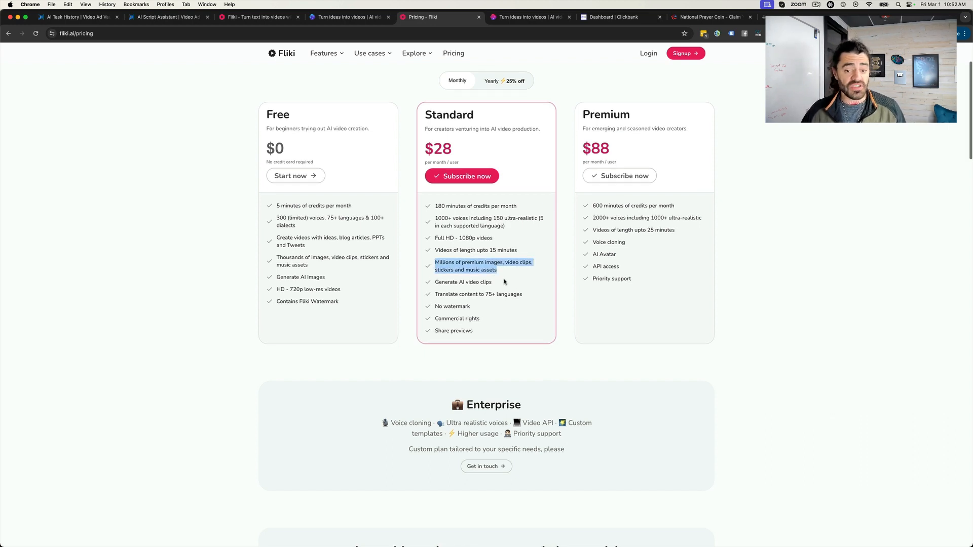
click(505, 283)
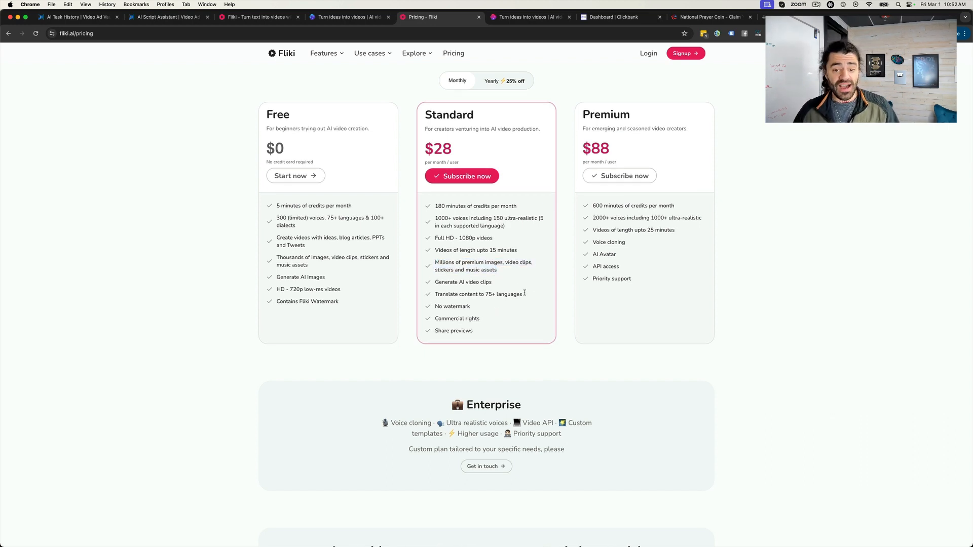
drag(525, 293, 449, 294)
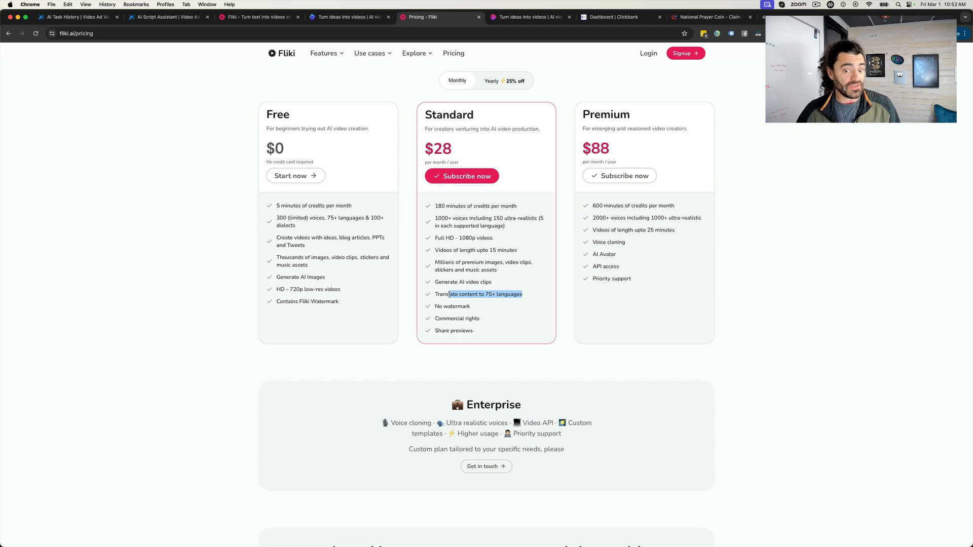
click(500, 295)
- Review invideo AI's Plus plan, including its voice clones and intended audience, and compare monthly with yearly billing
click(522, 19)
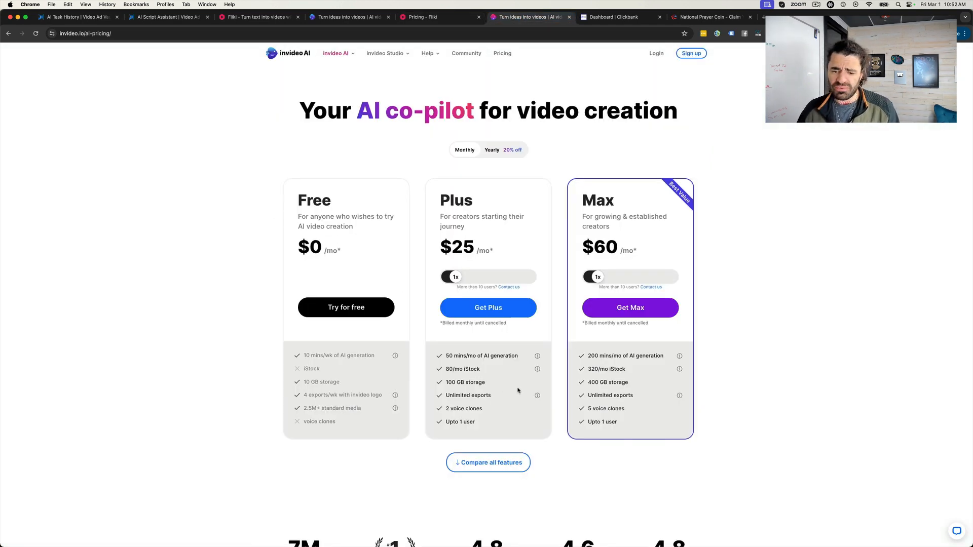
drag(487, 410, 447, 408)
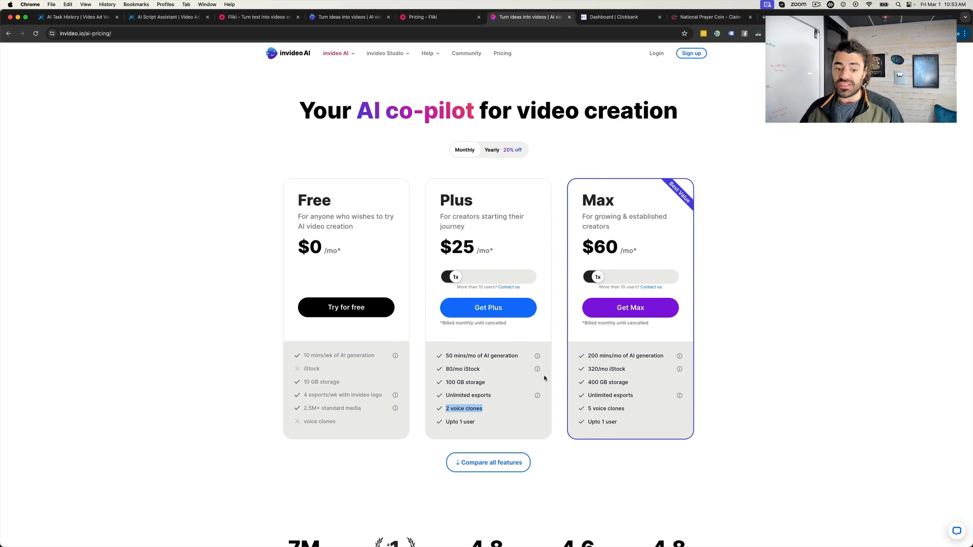
click(839, 374)
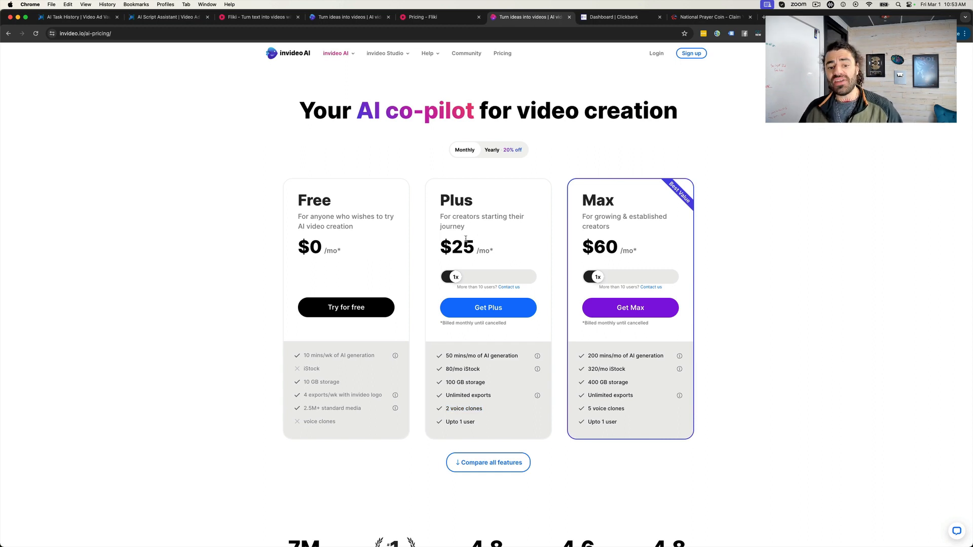
drag(441, 213, 504, 233)
click(505, 232)
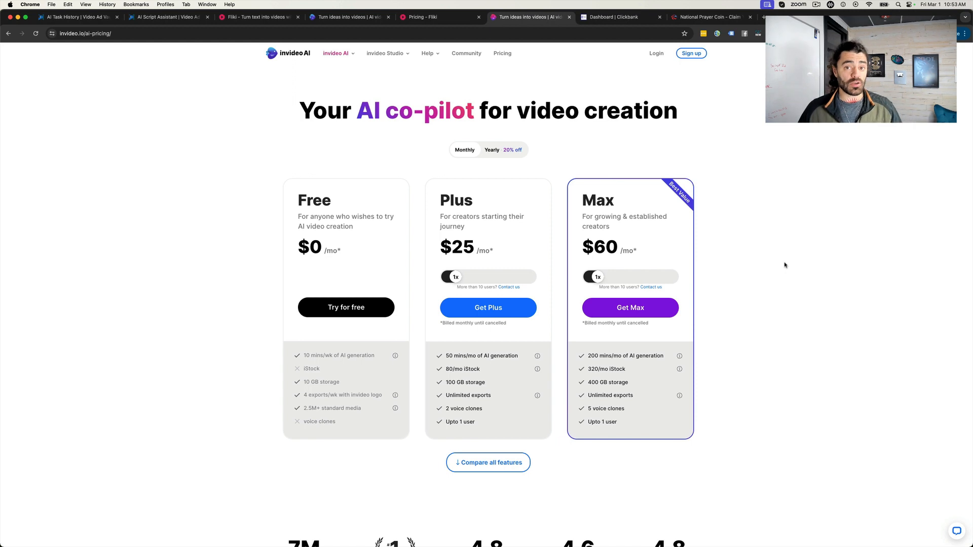
click(467, 152)
click(466, 150)
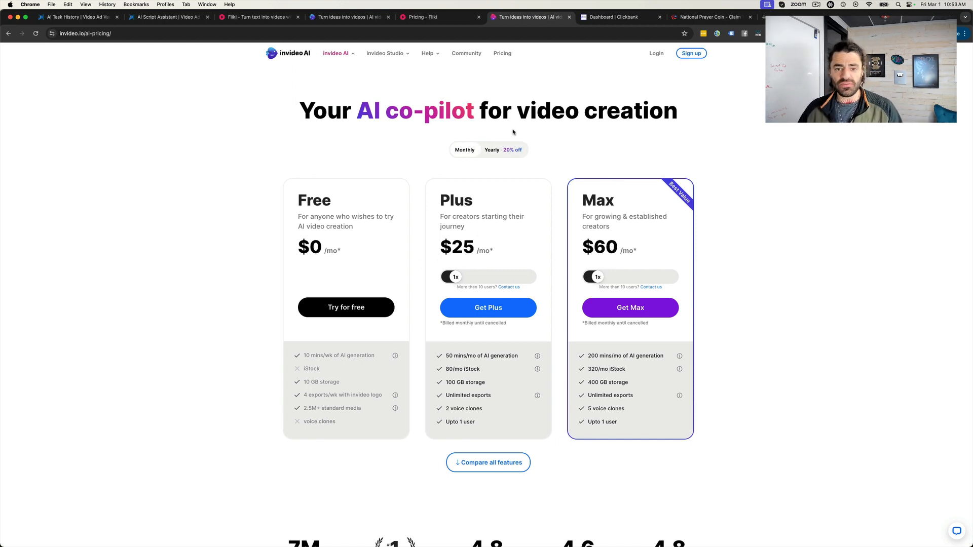
click(510, 151)
click(462, 152)
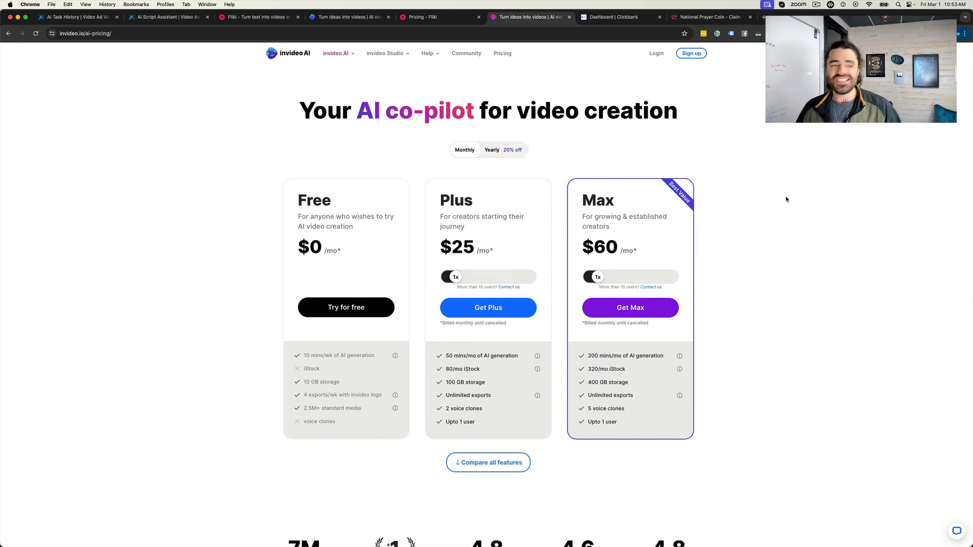
- In Fliki, create a portrait video file named "Prayer Coin V3 Empowering" starting from Script / empty file, and paste the copied script into Scene 1
click(238, 19)
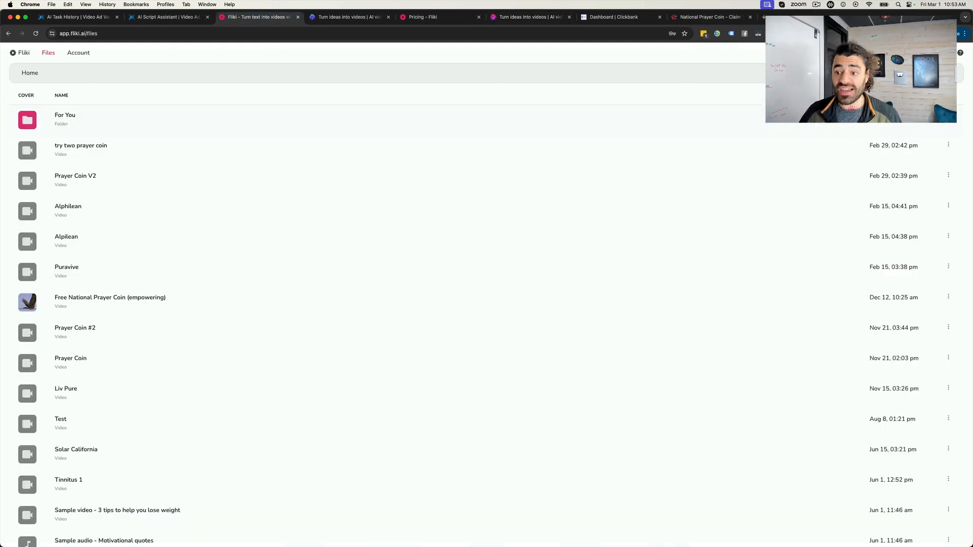
click(932, 73)
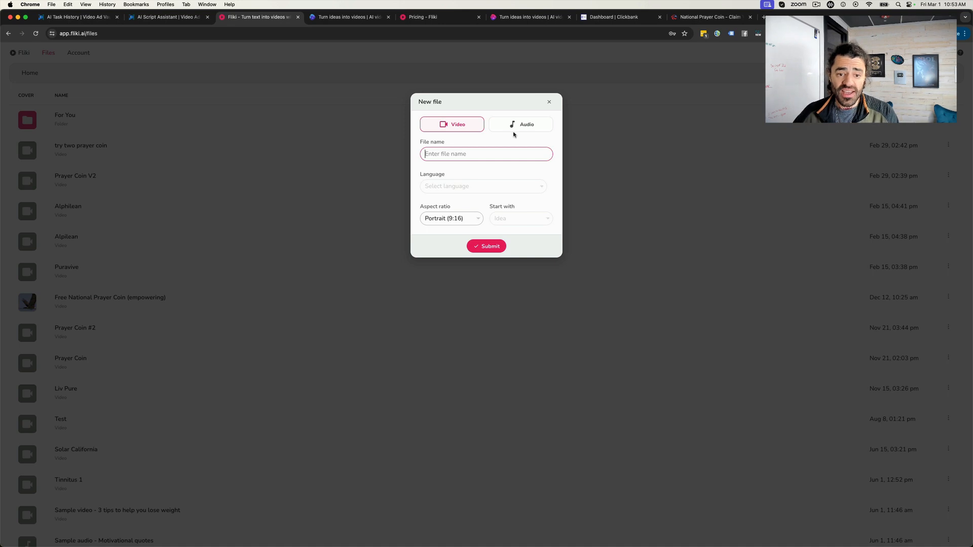
text(Prayer)
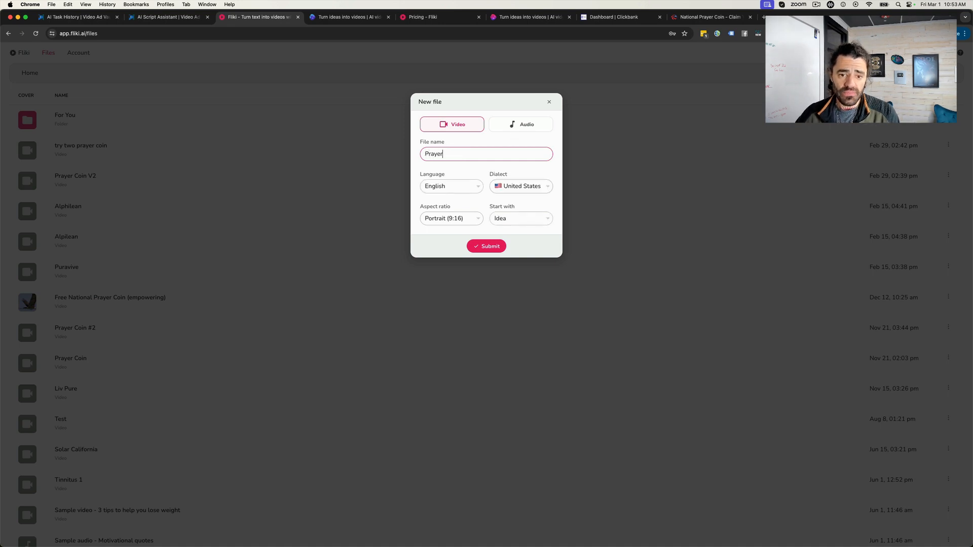
text( Coin V3 Empowering)
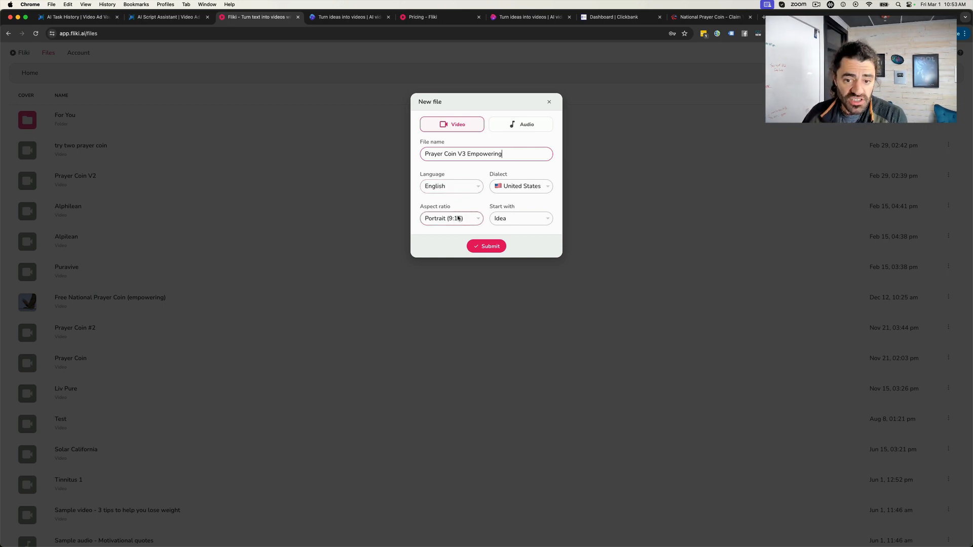
click(506, 219)
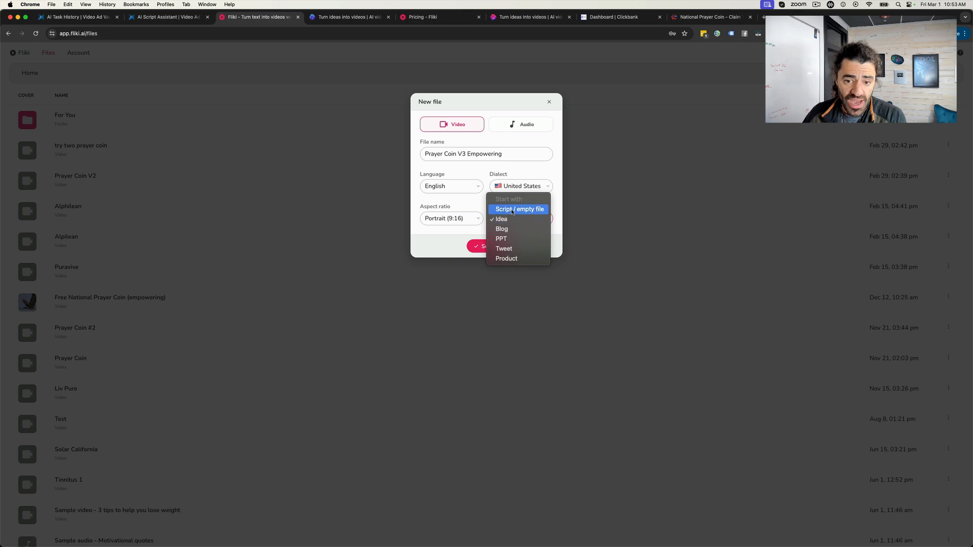
click(515, 210)
click(490, 247)
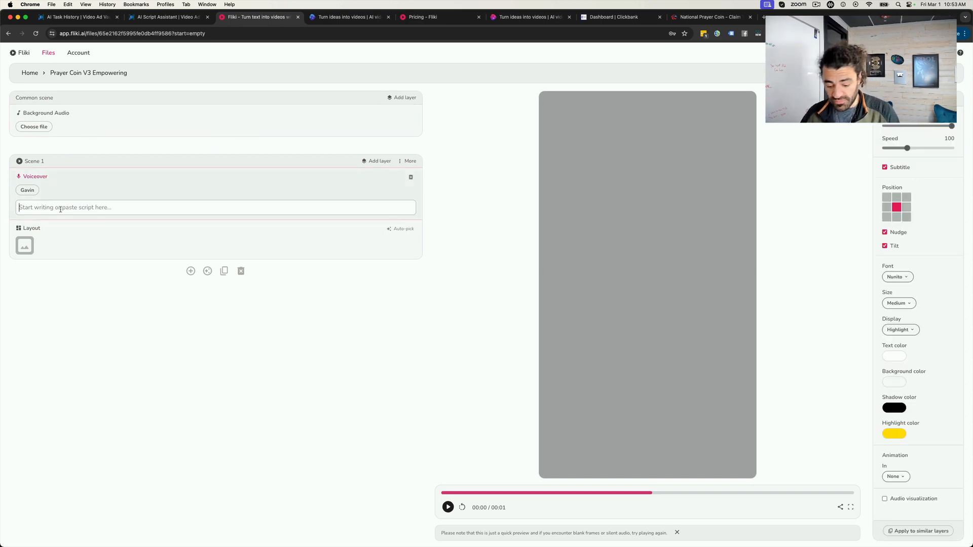
key(super+v)
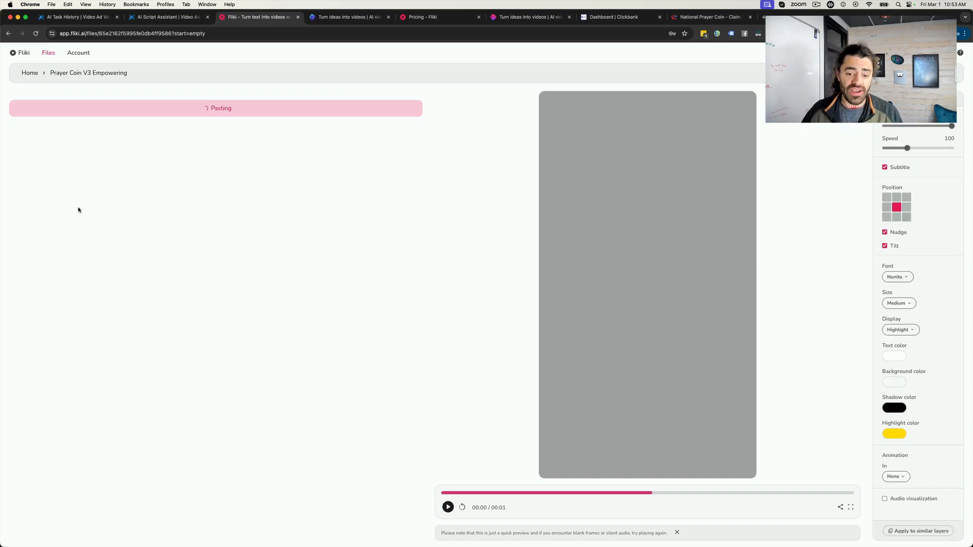
- In invideo AI, start a Script to Video prompt for a YouTube video and paste in the copied script
click(356, 20)
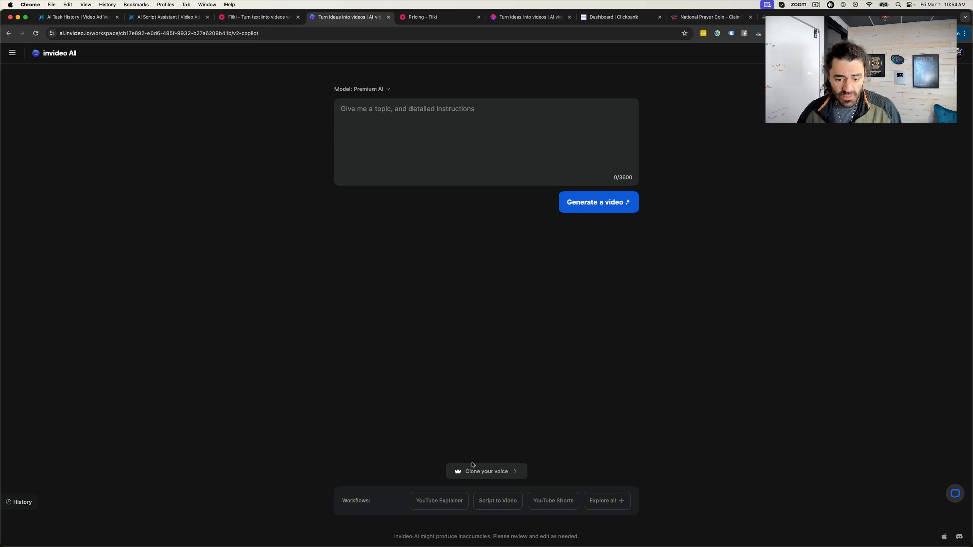
click(495, 504)
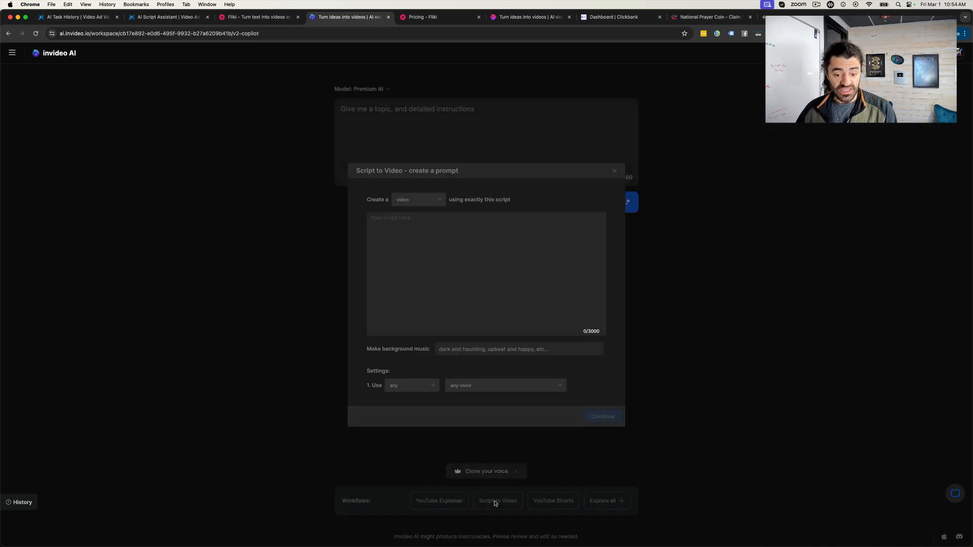
click(434, 200)
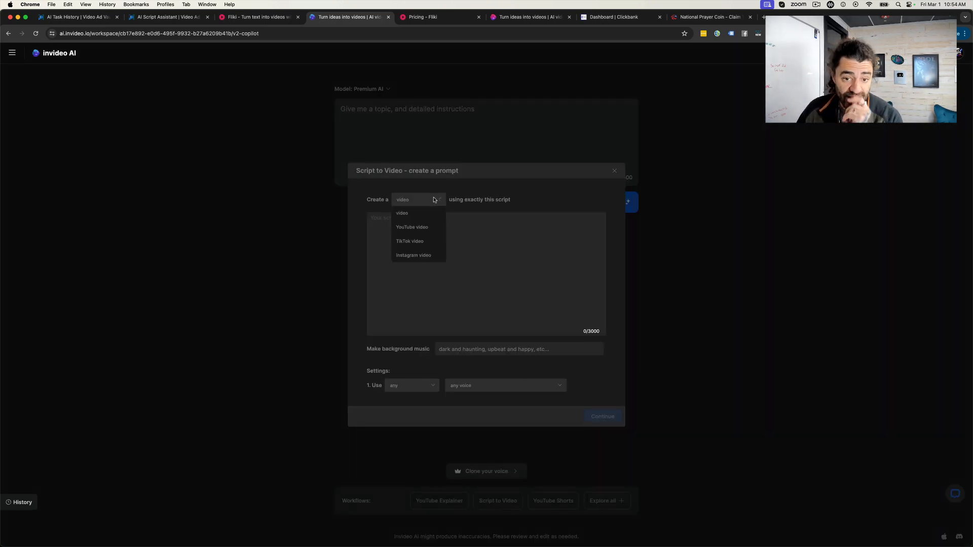
click(423, 225)
click(449, 260)
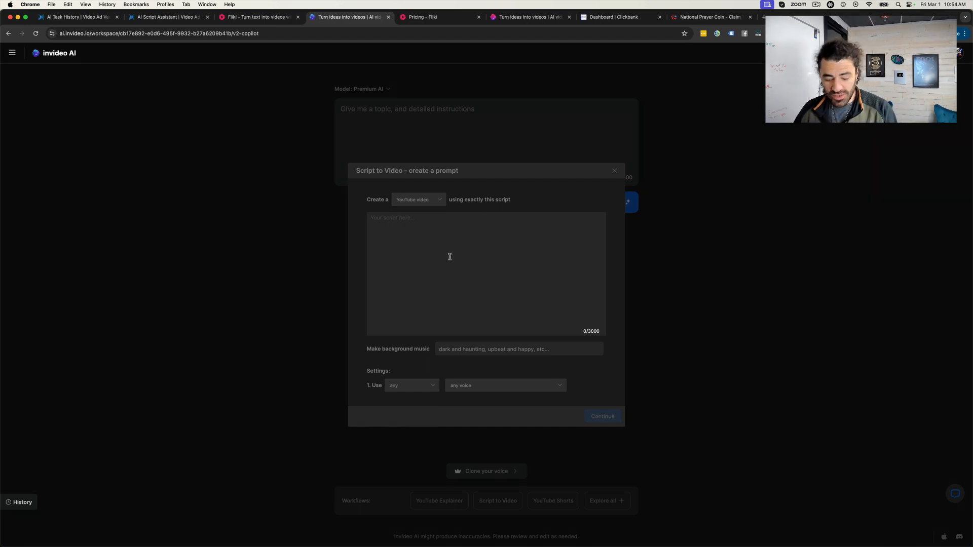
key(super+v)
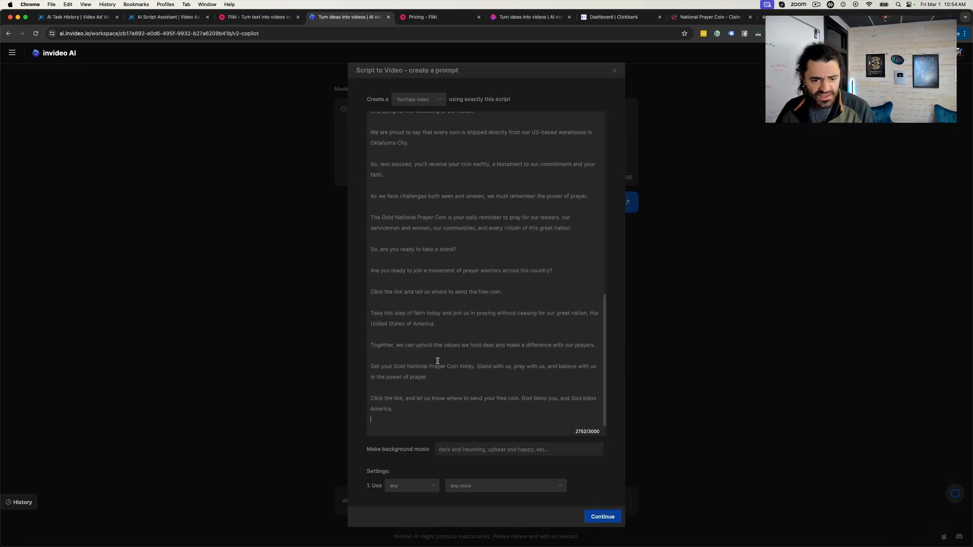
- Set the background music style of the video prompt to Patriotic
click(491, 449)
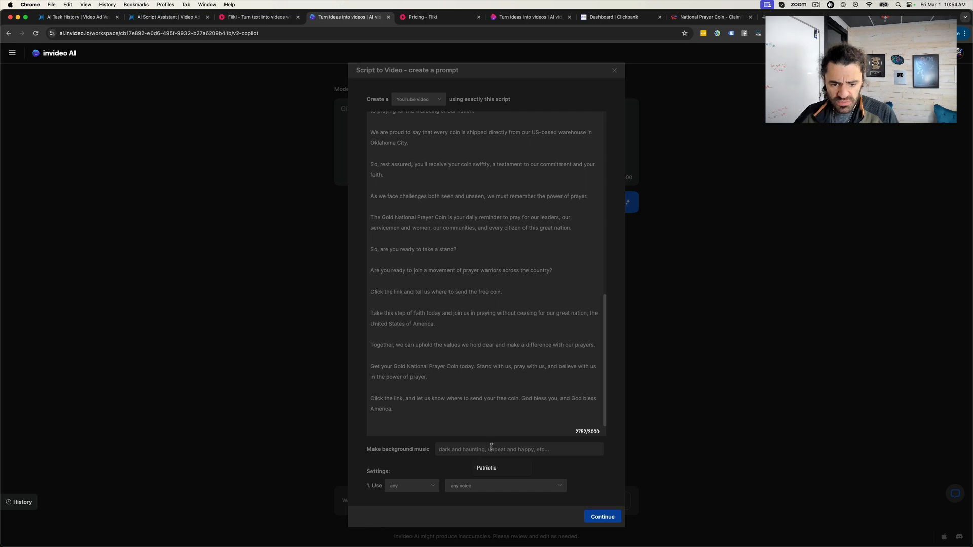
text(Patriot)
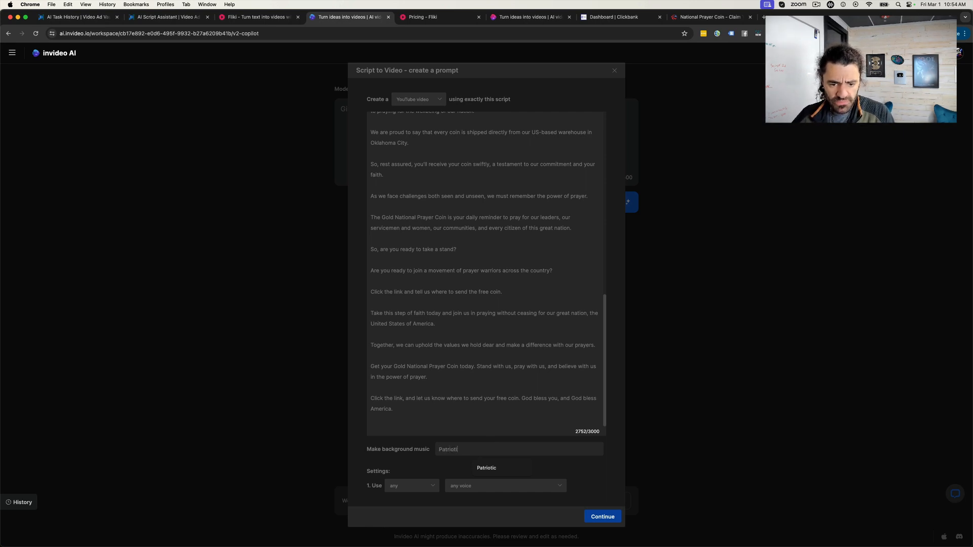
text(ic)
- Choose a male narrator with a clear American voice and generate the video from the finished prompt
click(419, 488)
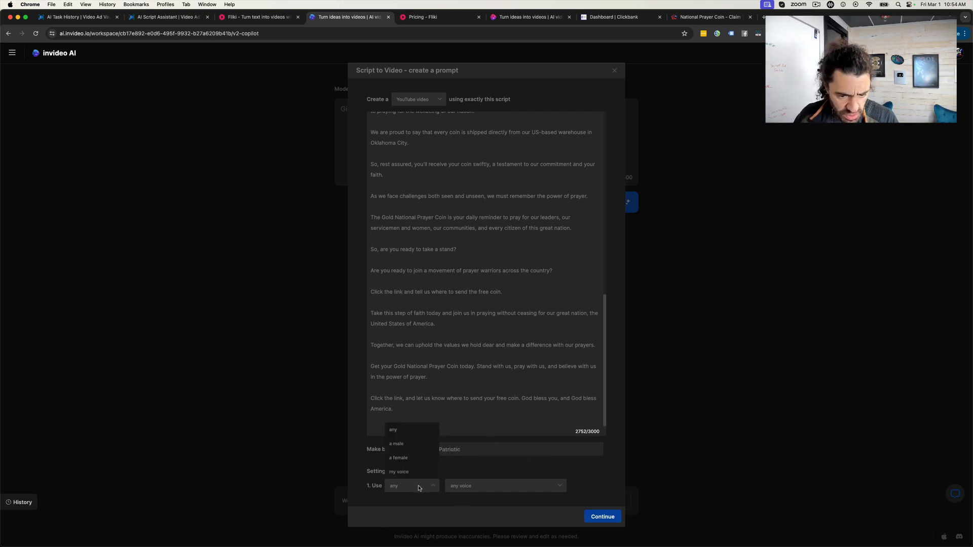
click(406, 449)
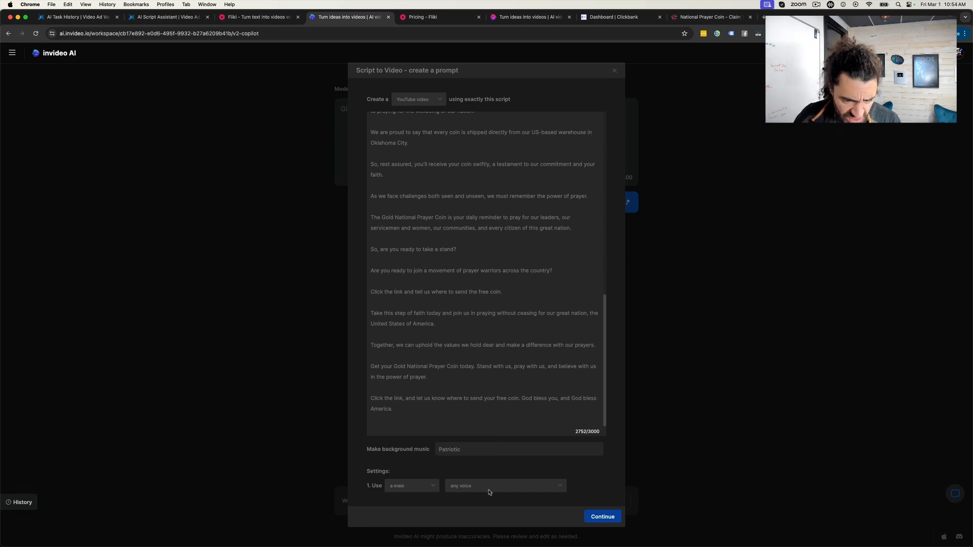
click(488, 488)
scroll(485, 424, down, 1)
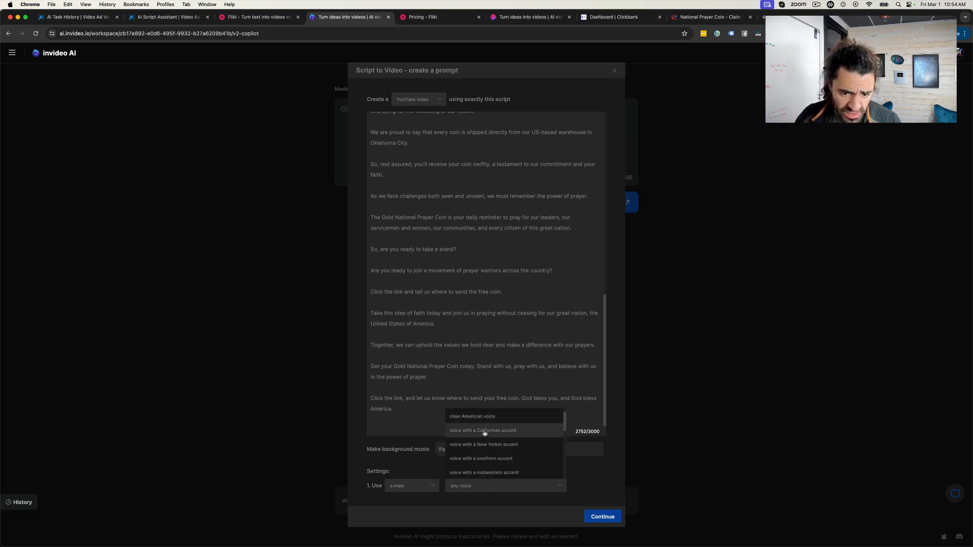
click(485, 417)
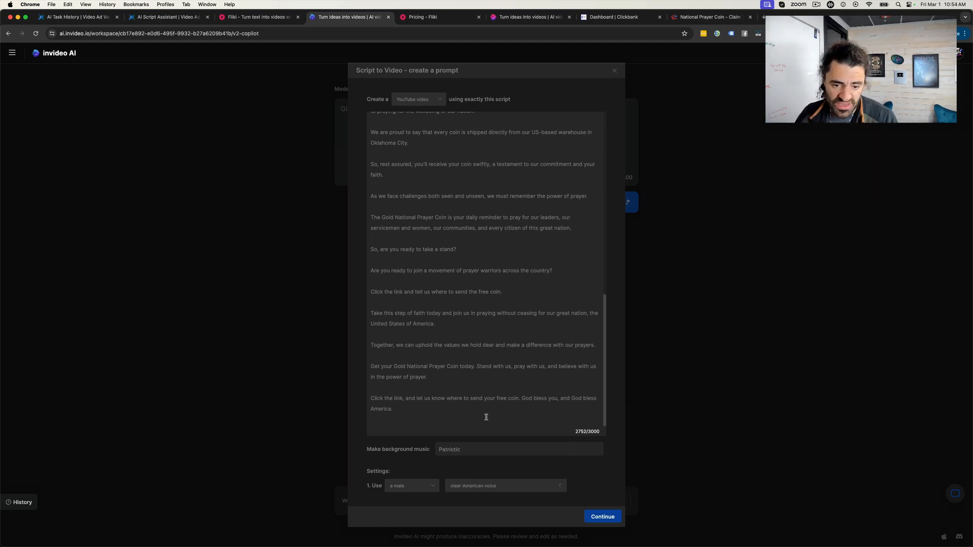
click(605, 516)
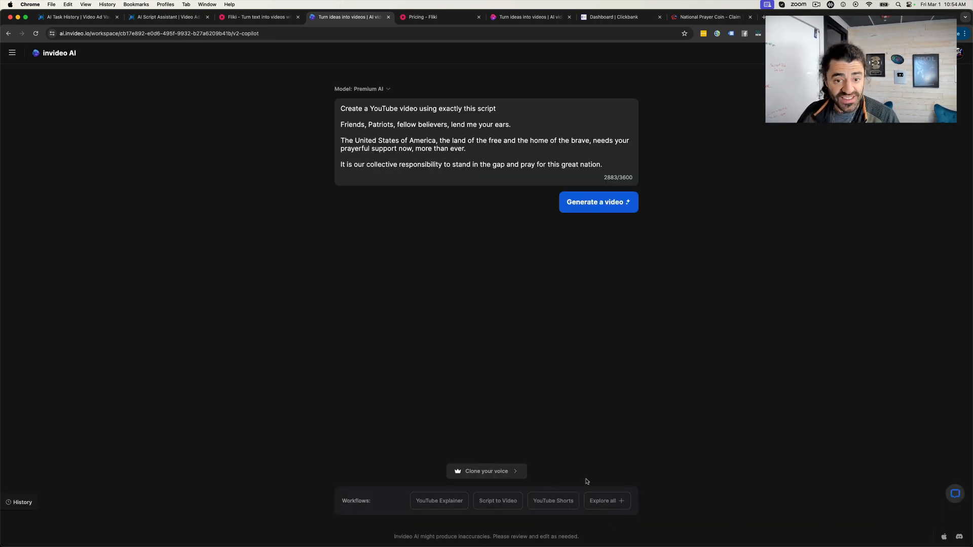
click(604, 202)
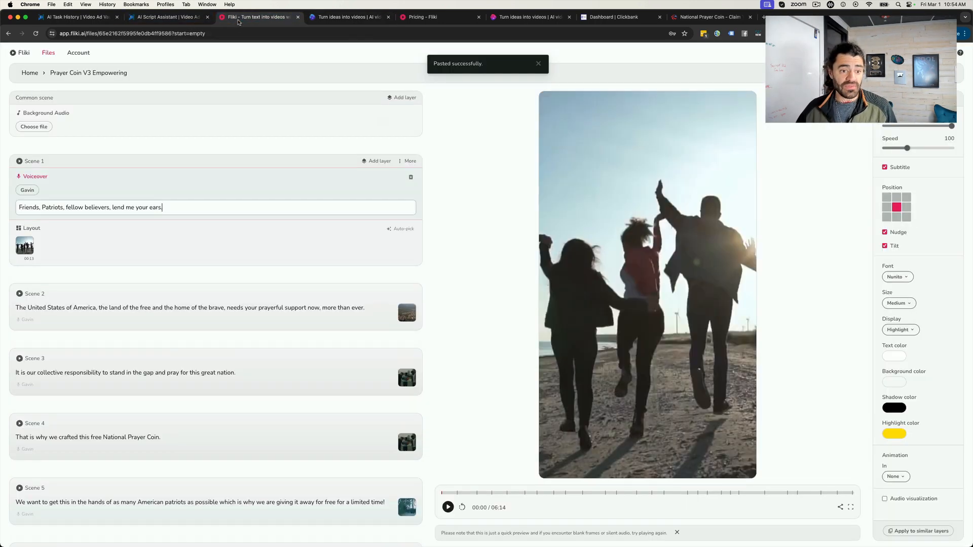
- Return to the Fliki file and change its aspect ratio to Landscape (16:9)
click(259, 17)
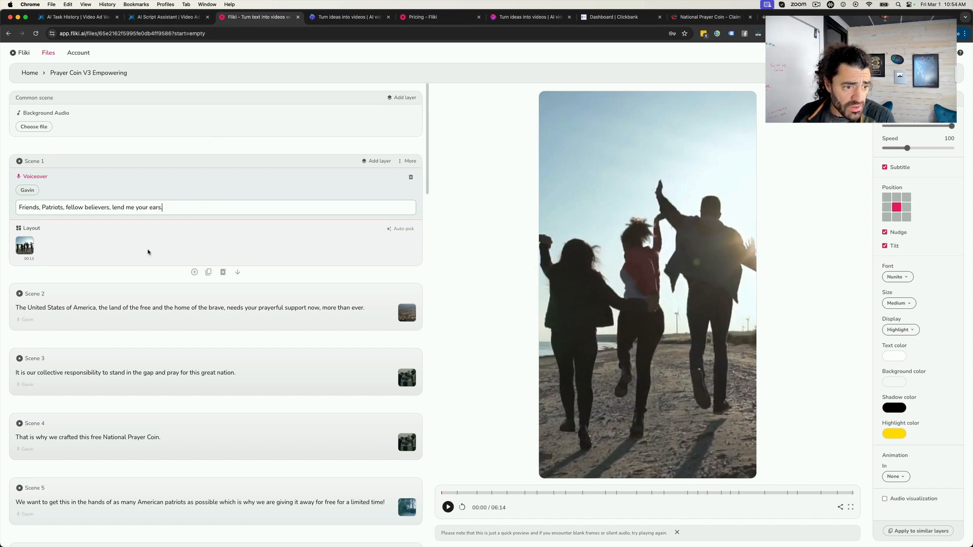
click(149, 308)
click(148, 186)
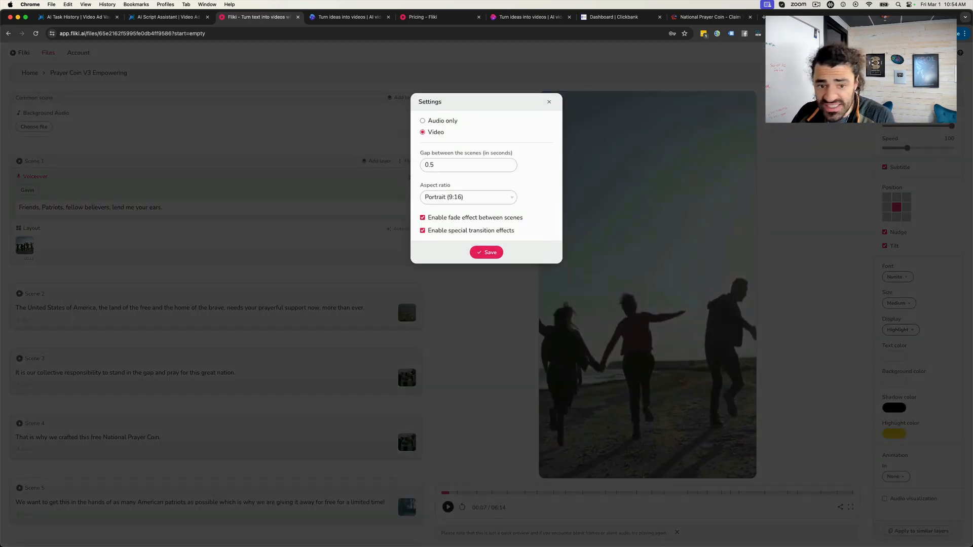
click(495, 202)
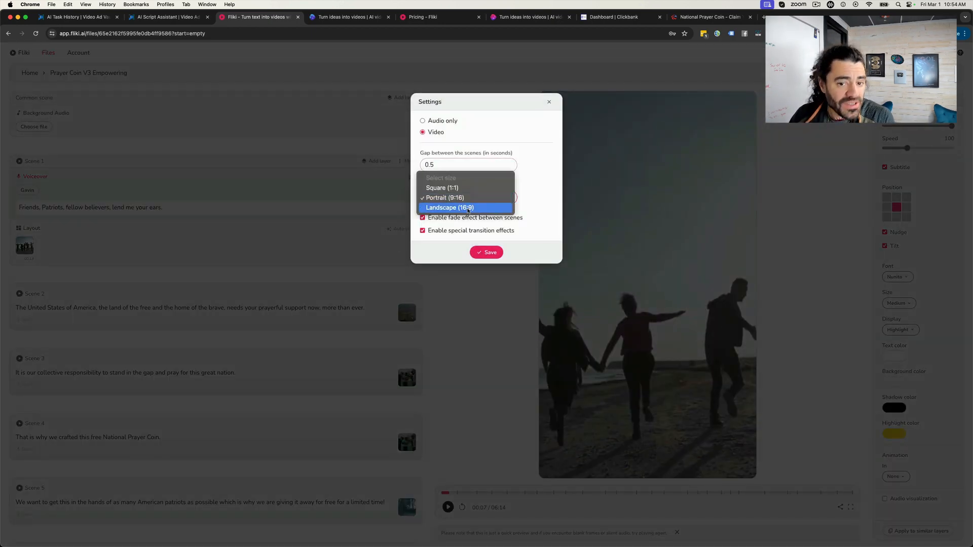
click(471, 208)
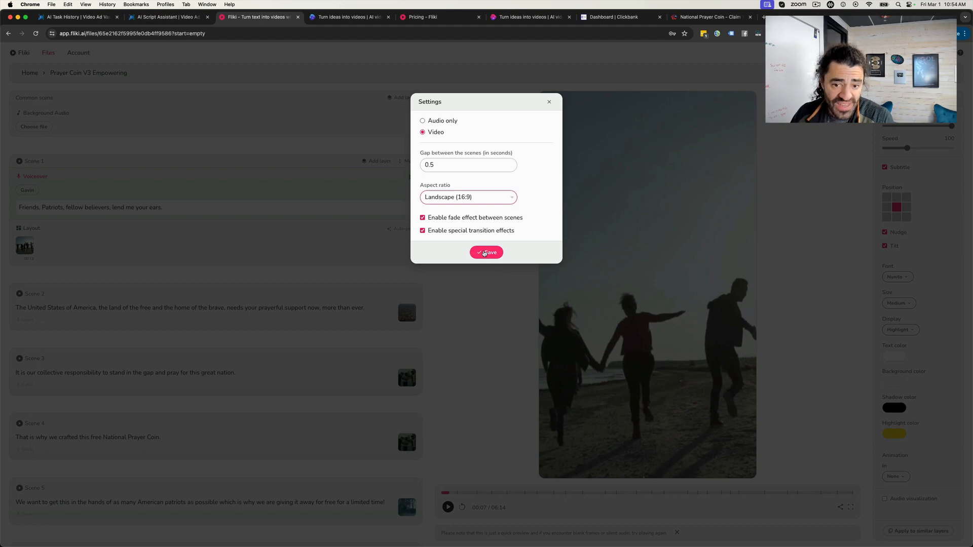
click(484, 253)
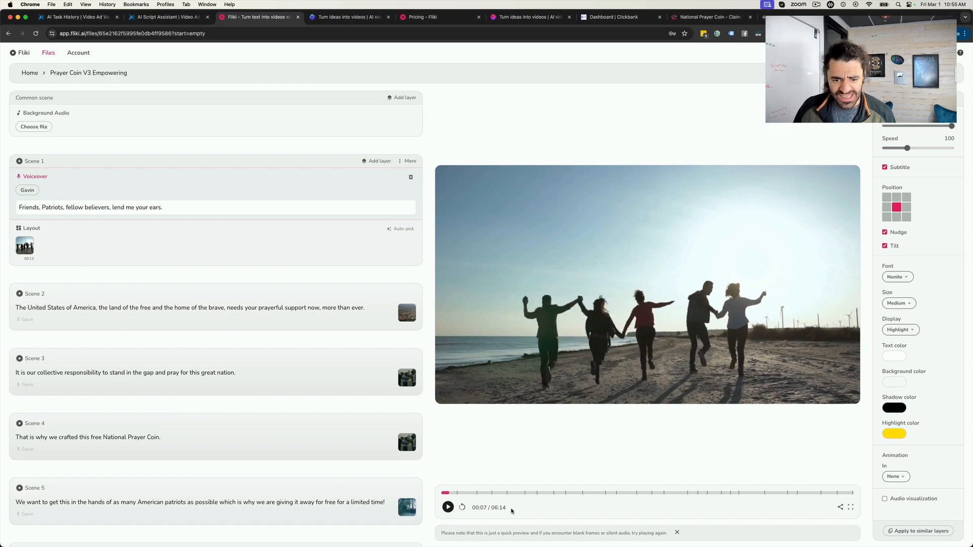
- Search the stock music for "patriotic" and set The Champions Arrival as the common scene's background audio
scroll(222, 321, down, 20)
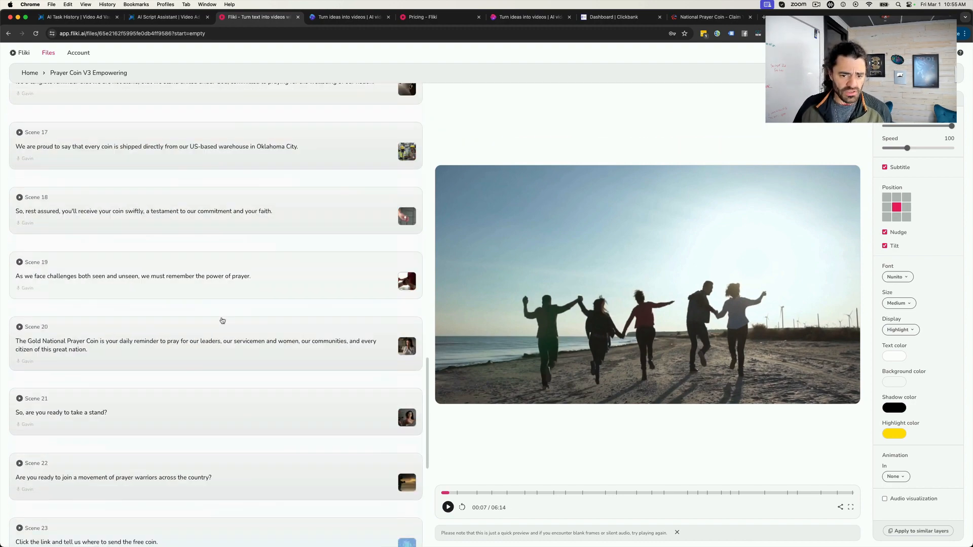
scroll(222, 321, down, 5)
scroll(222, 321, up, 20)
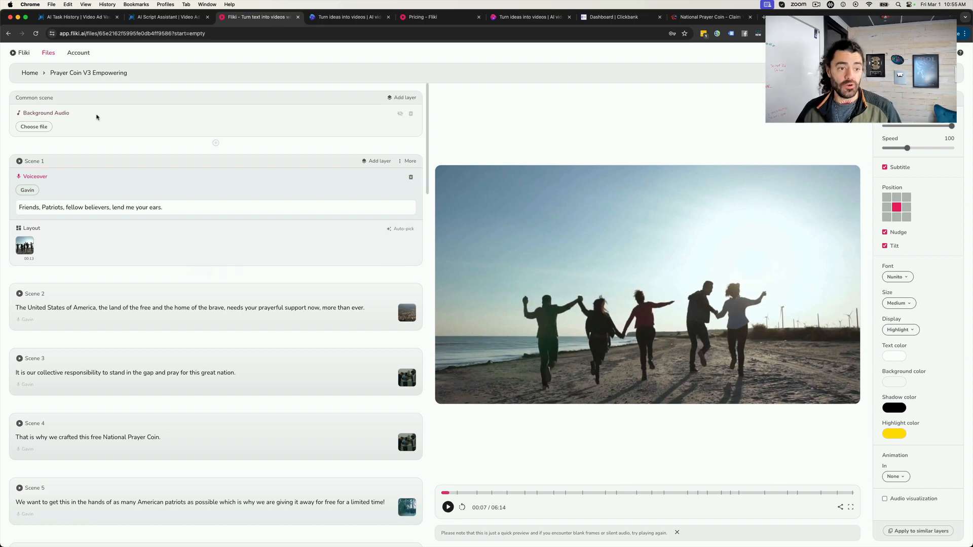
click(35, 127)
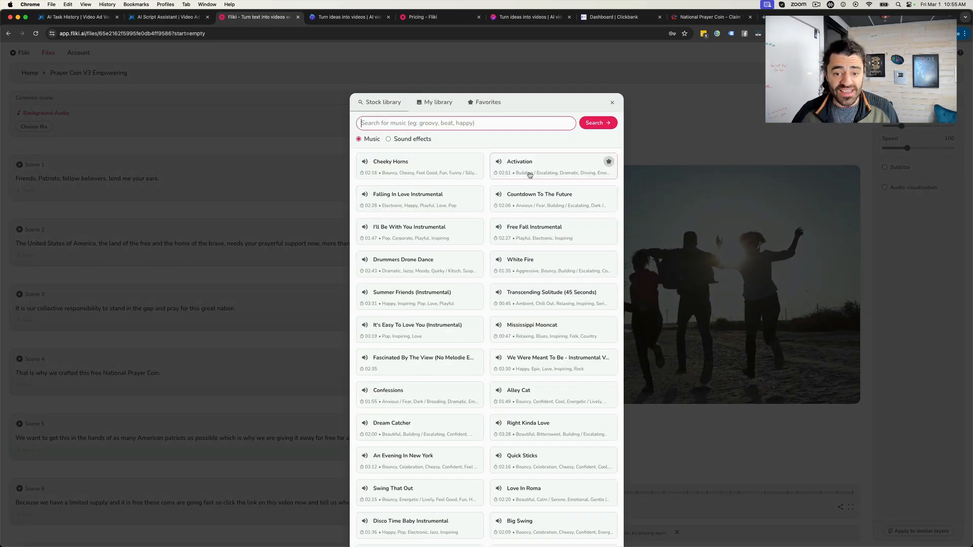
text(p)
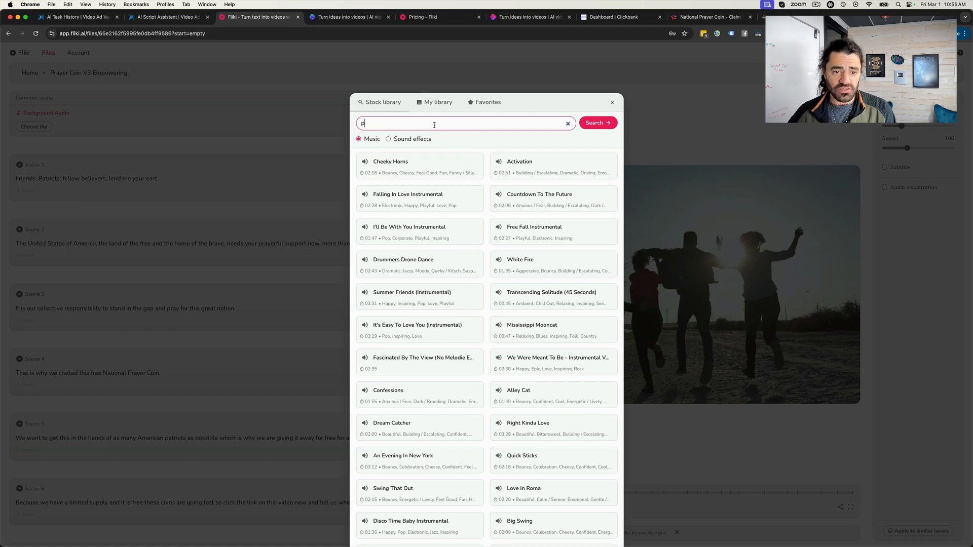
text(atriotic)
key(Return)
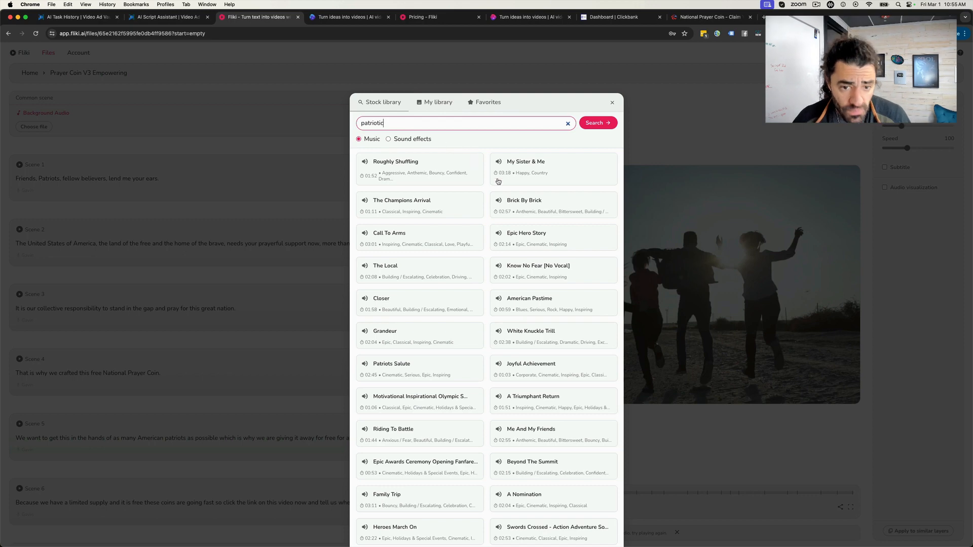
click(401, 207)
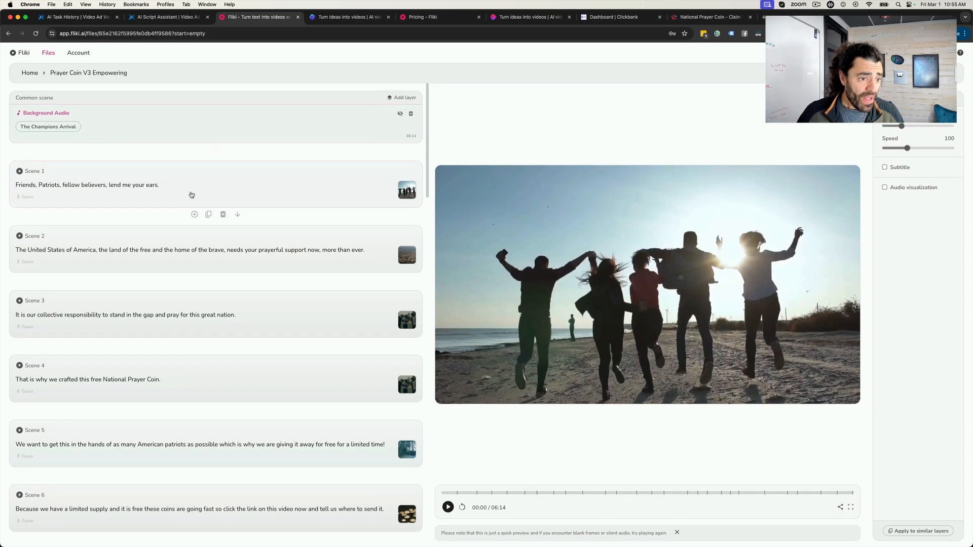
- Open the voice choice for Scene 1's voiceover and have the selected voice apply to all the voiceovers
click(31, 199)
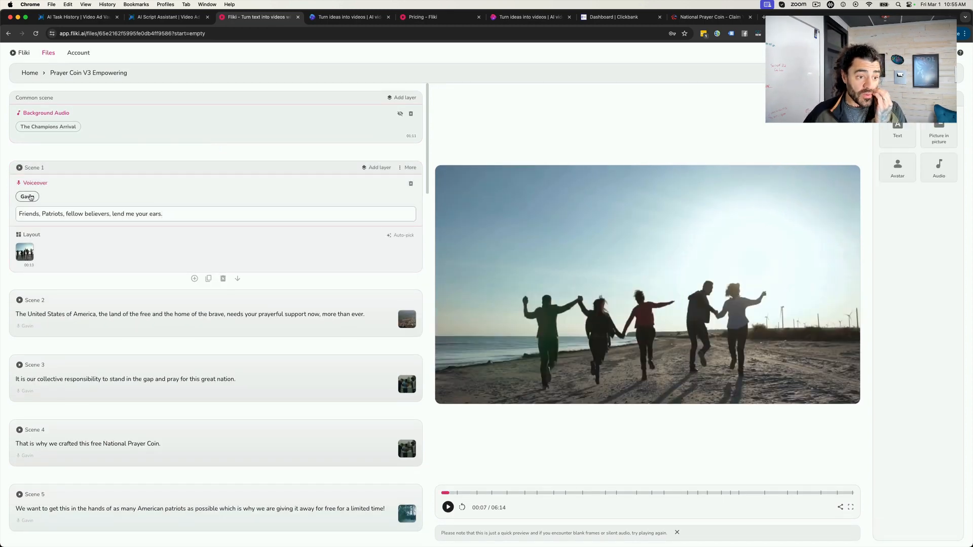
click(29, 197)
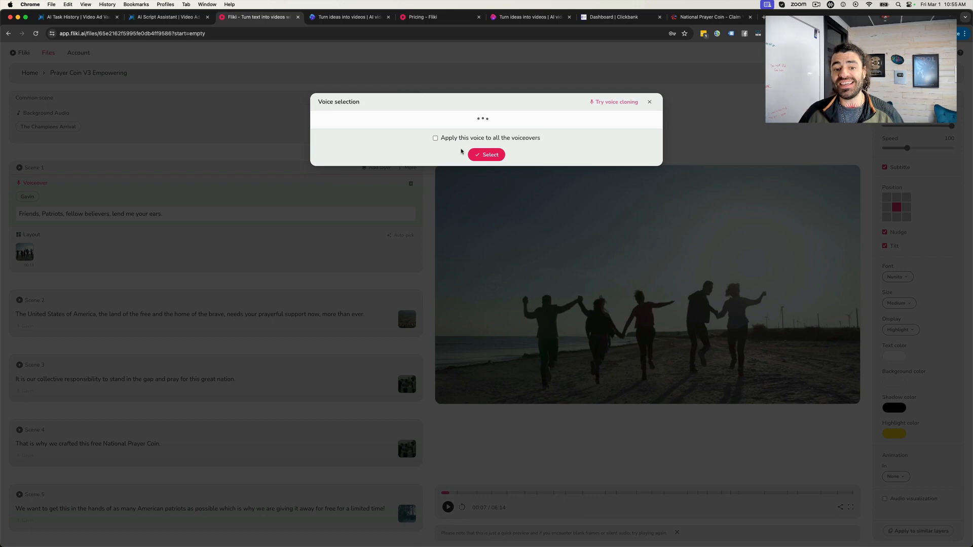
click(435, 138)
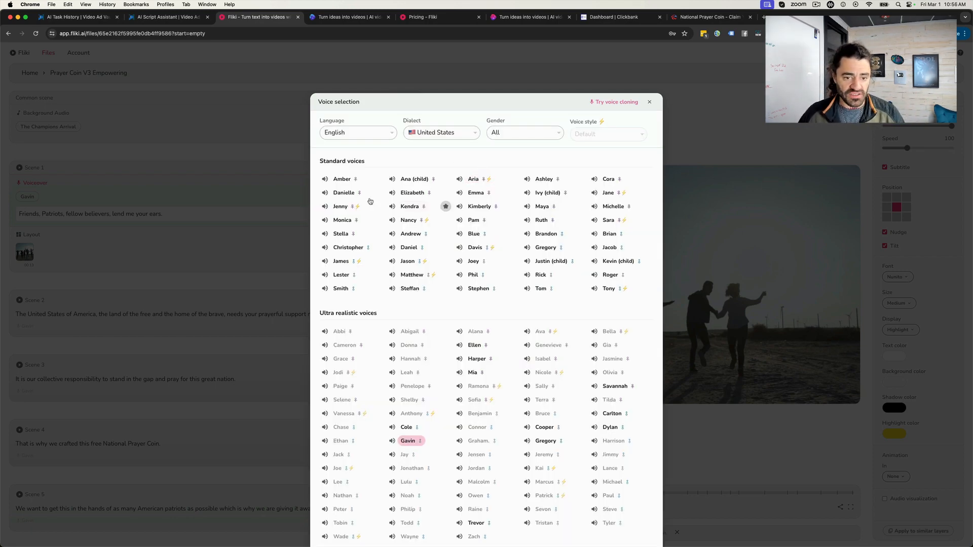
- Audition the ultra realistic voices Dylan, Gregory, Cooper, Mia, Harper, Ellen and Cole, and select Gavin for the voiceovers
scroll(436, 256, down, 3)
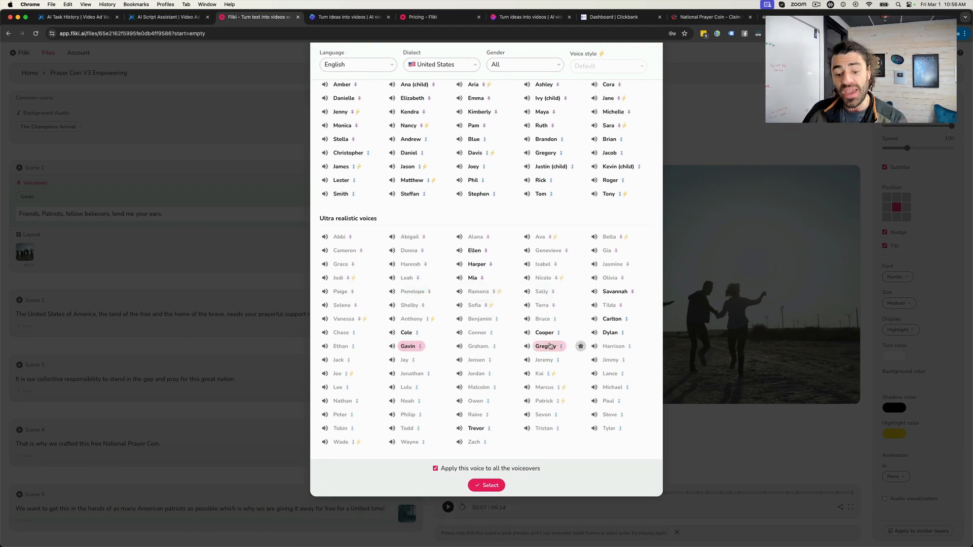
click(606, 333)
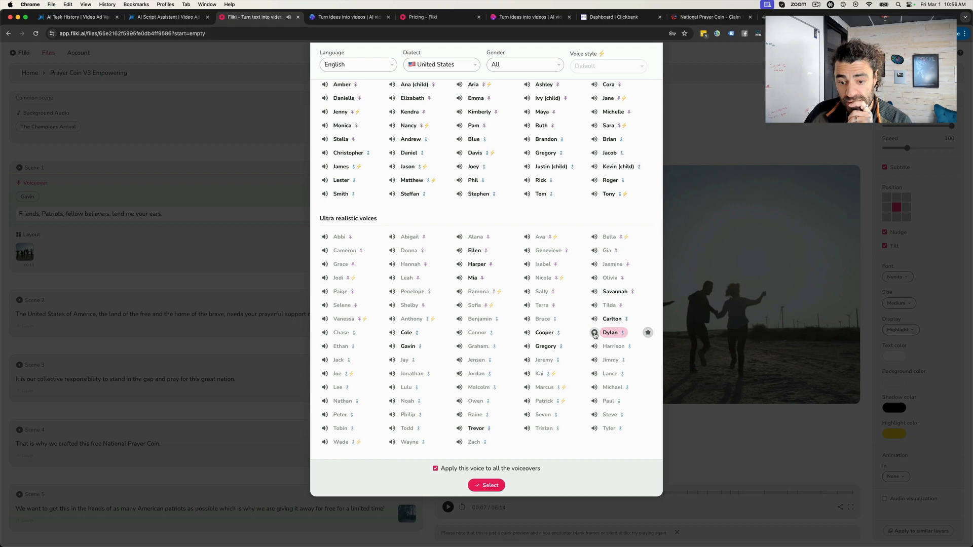
click(527, 347)
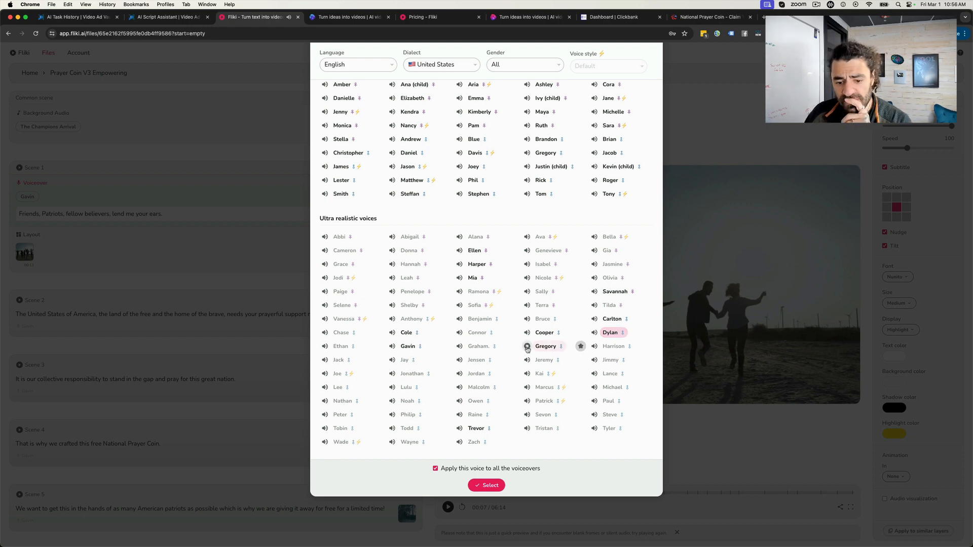
click(527, 334)
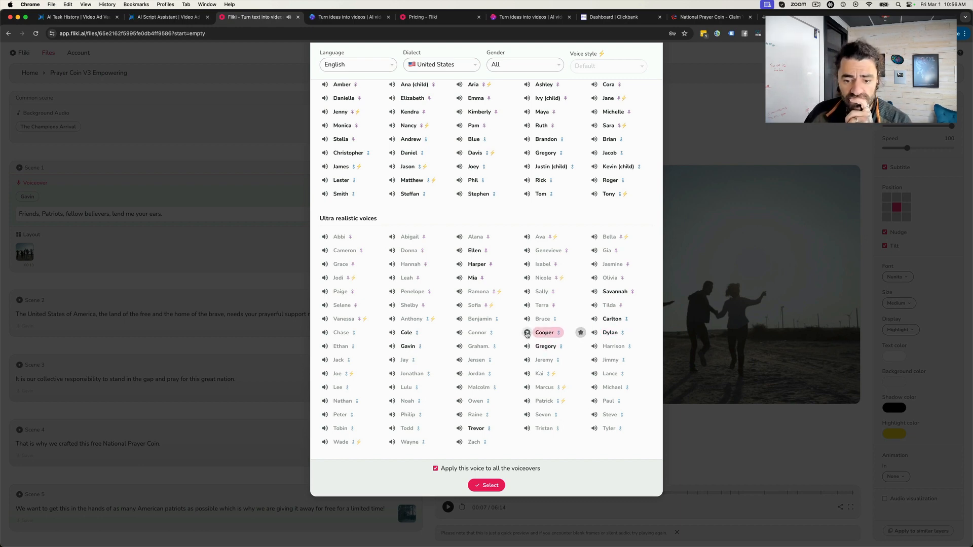
click(460, 279)
click(460, 265)
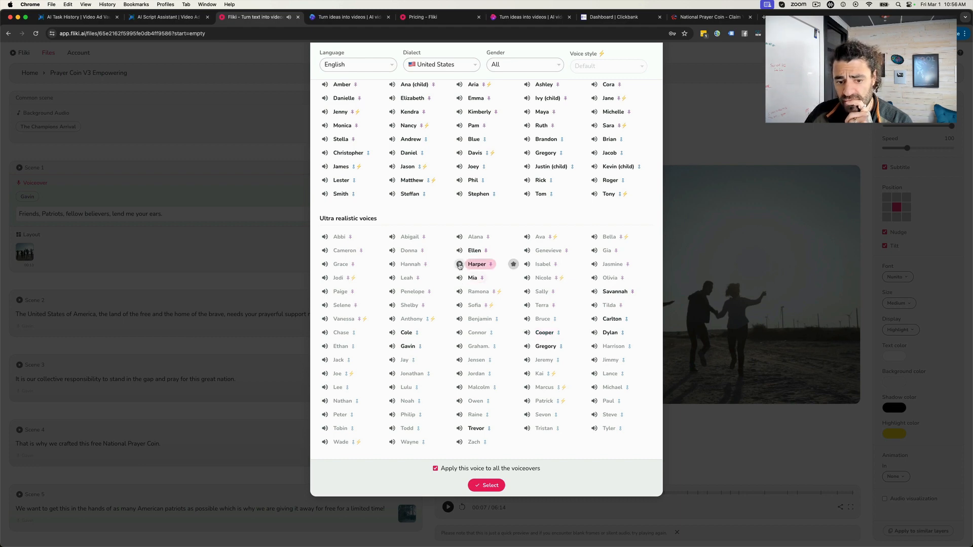
click(459, 251)
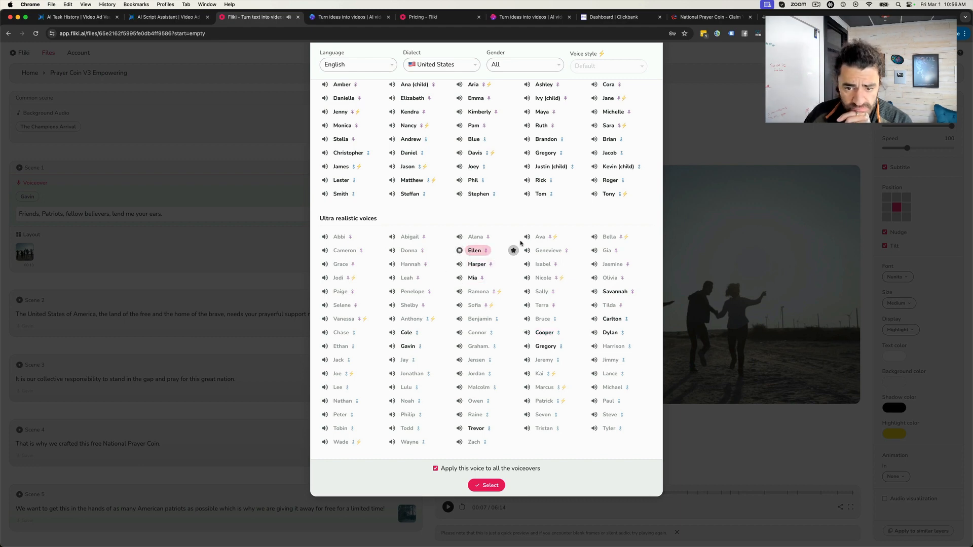
click(392, 333)
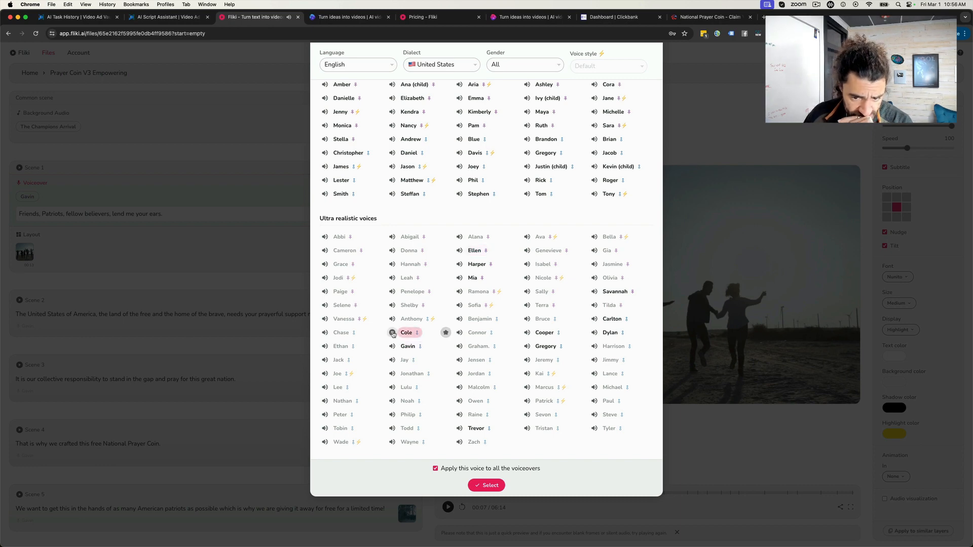
click(393, 347)
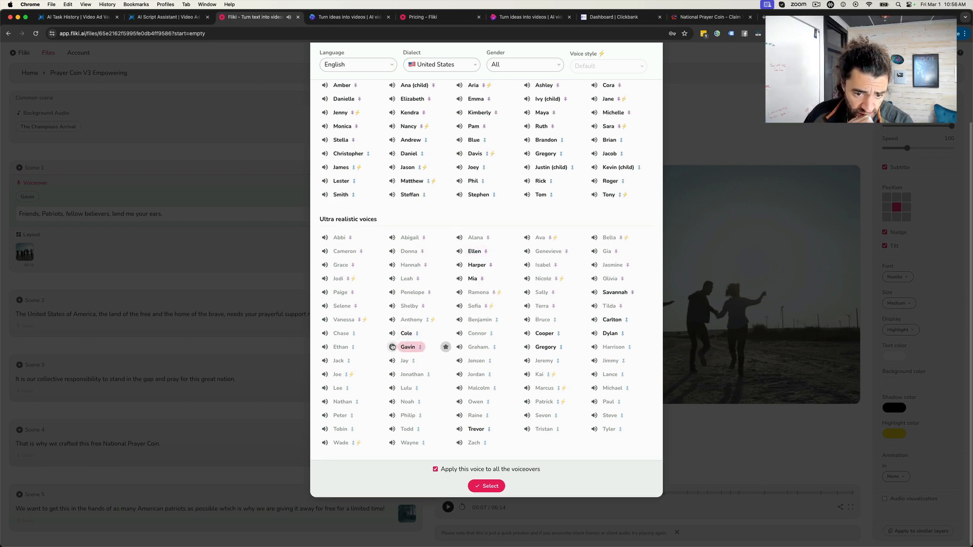
click(485, 486)
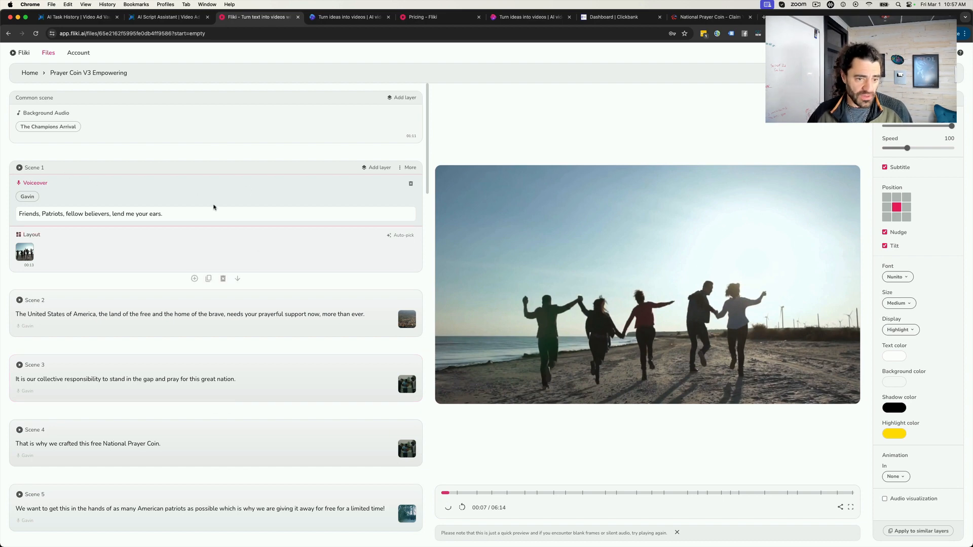
- Check on the video generation in invideo AI and return to the Fliki file
click(332, 19)
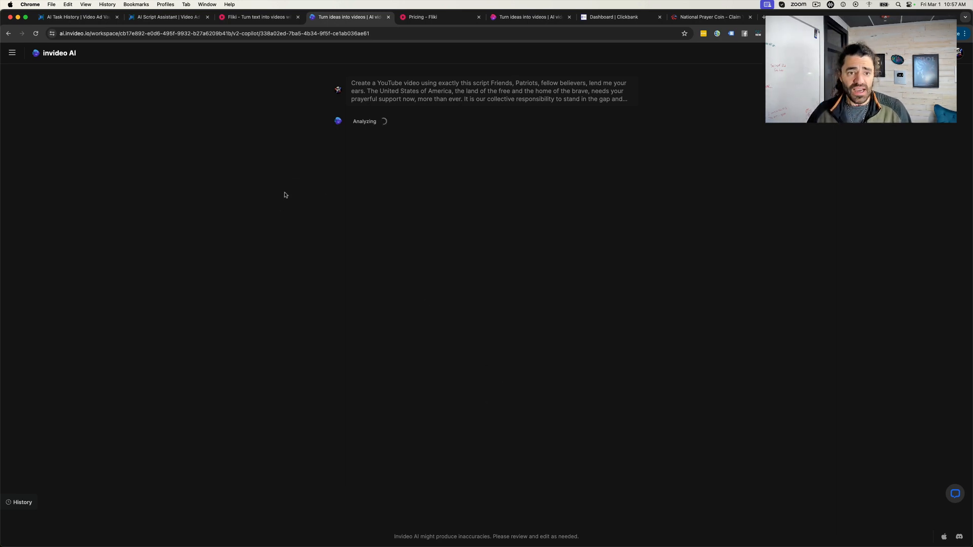
click(249, 15)
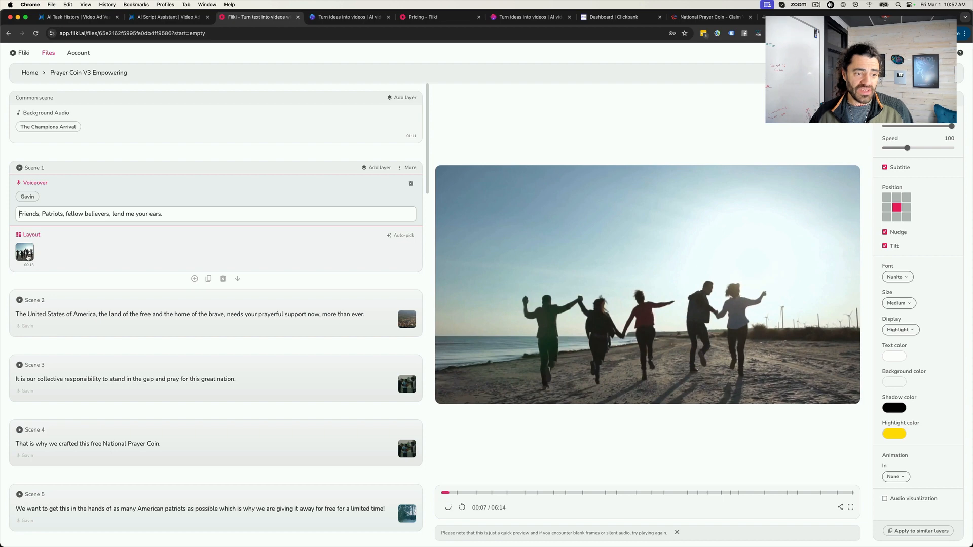
- Try to replace Scene 1's clip with a stock video found by searching for "america"
click(25, 253)
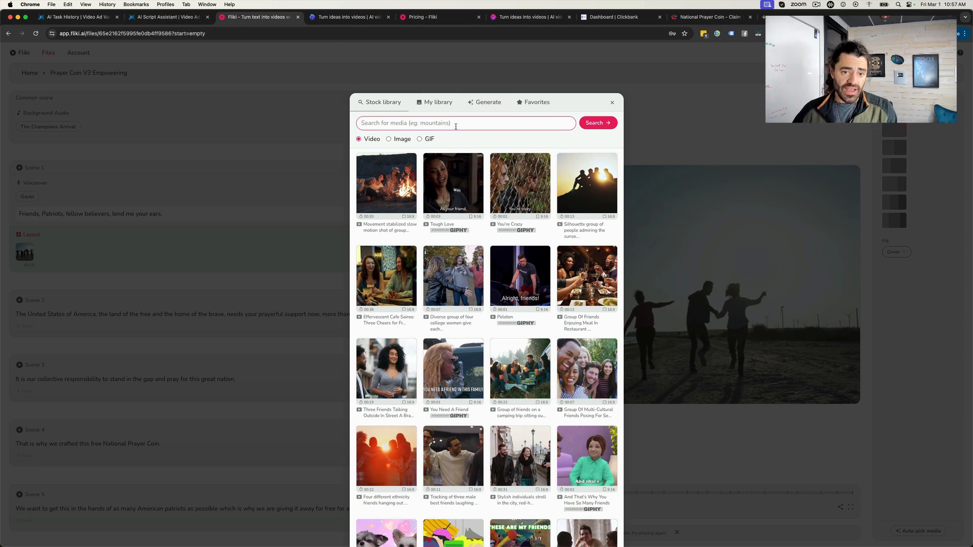
text(america)
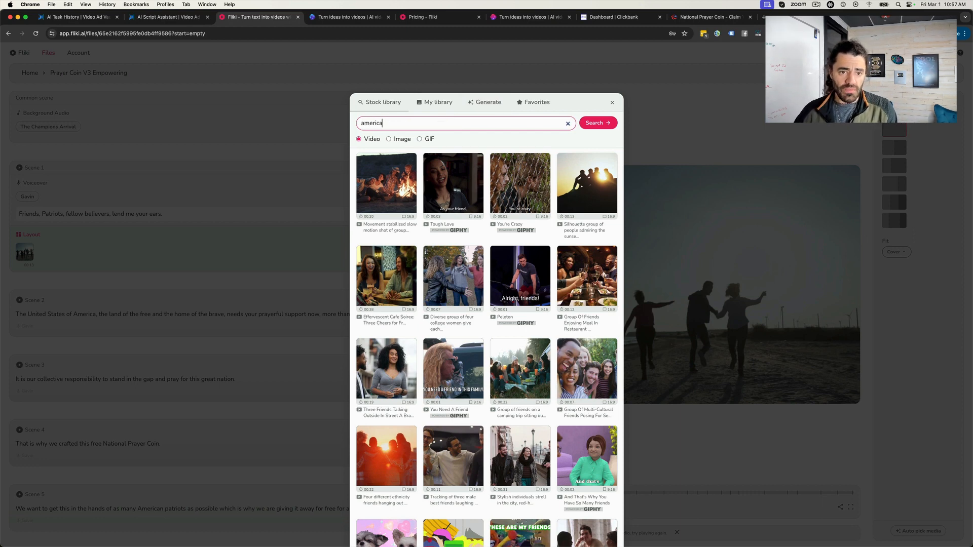
key(Return)
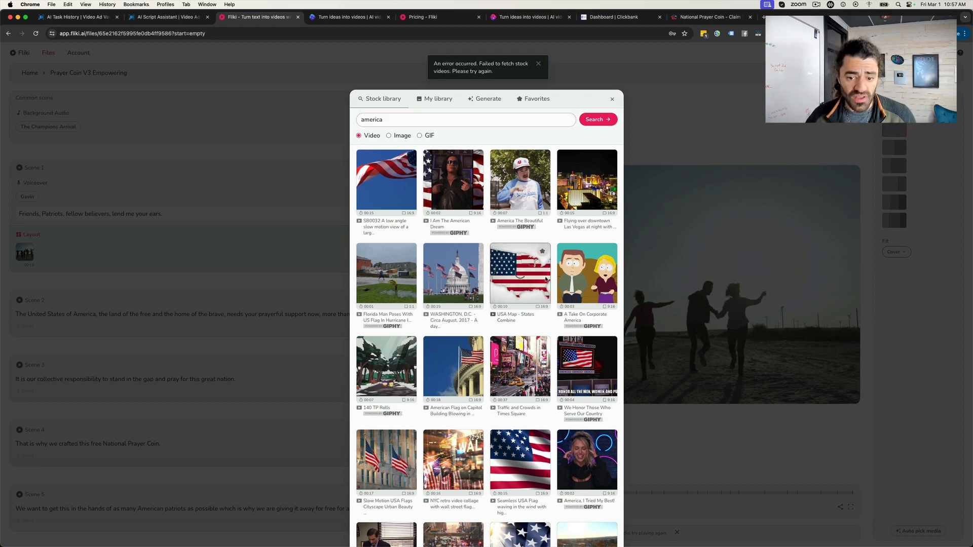
click(612, 100)
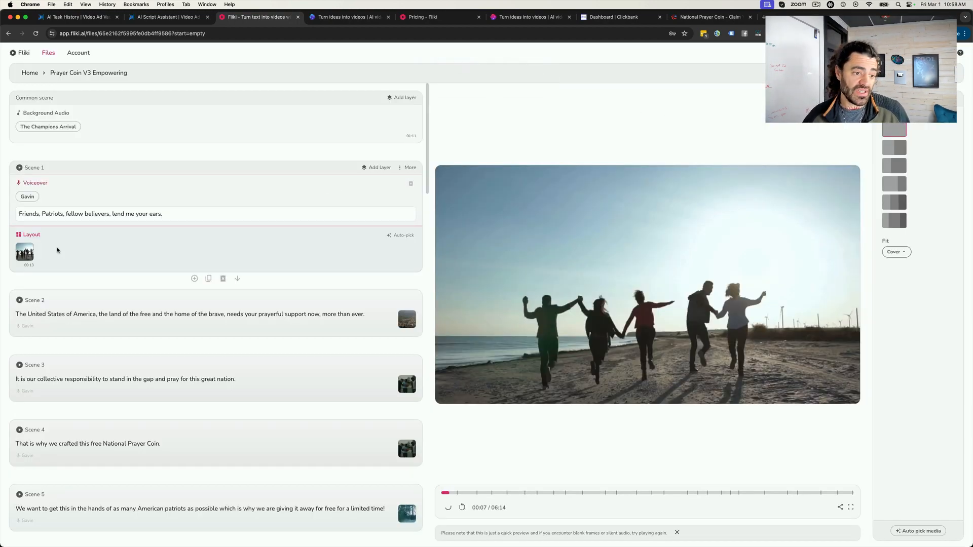
- Search the stock videos for "america" again and replace Scene 1's clip with the flag-patterned USA map video
click(25, 252)
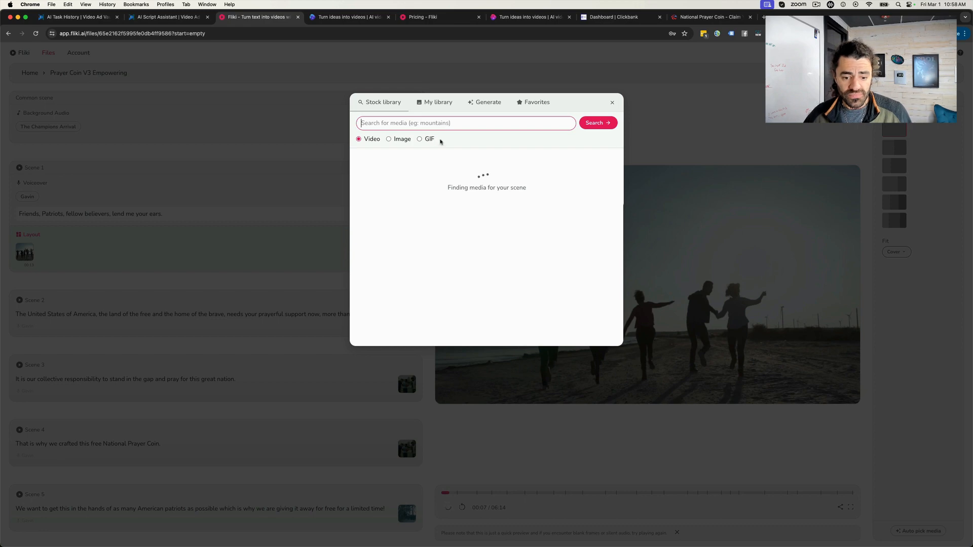
click(461, 123)
text(america)
key(Return)
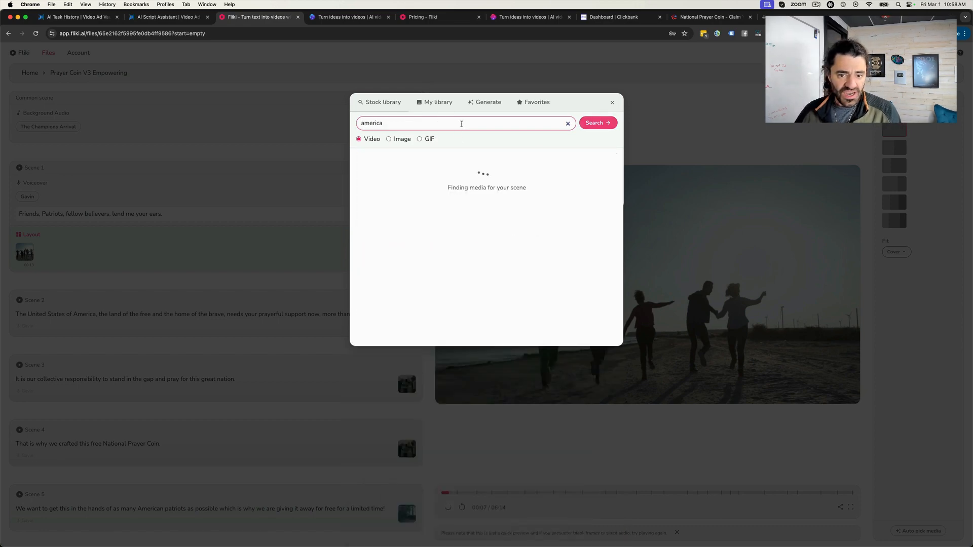
click(520, 191)
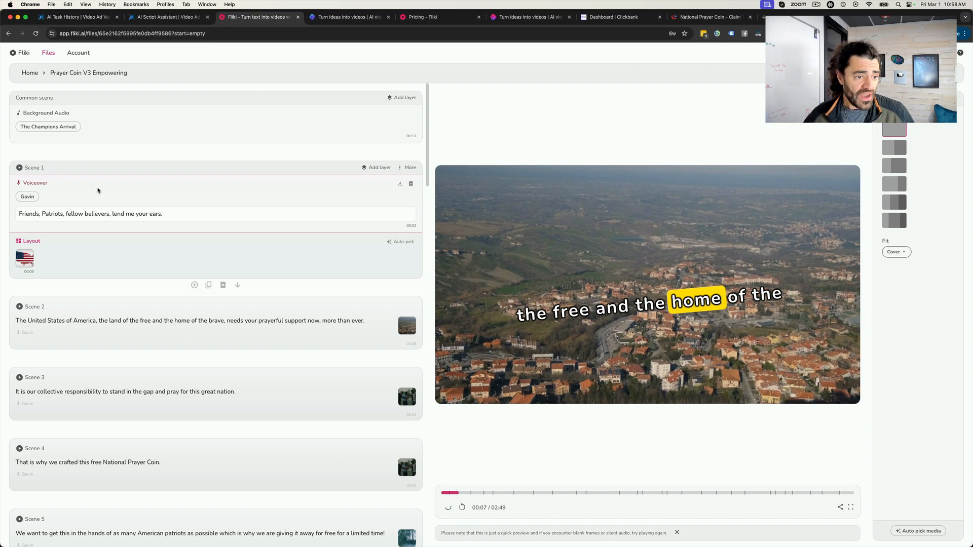
- Look over Scene 1's voiceover and the scene list, and check the video's progress in invideo AI
click(42, 191)
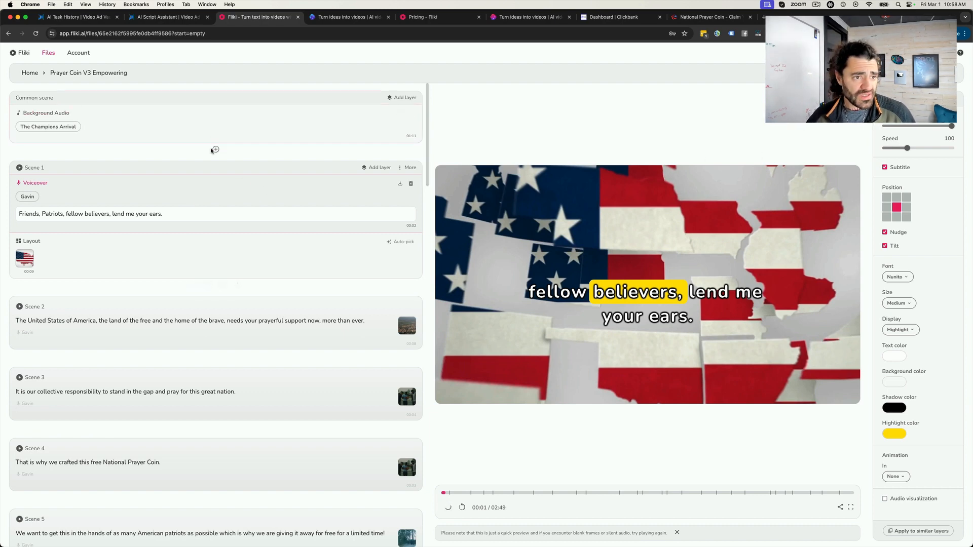
scroll(98, 114, down, 10)
scroll(99, 114, up, 10)
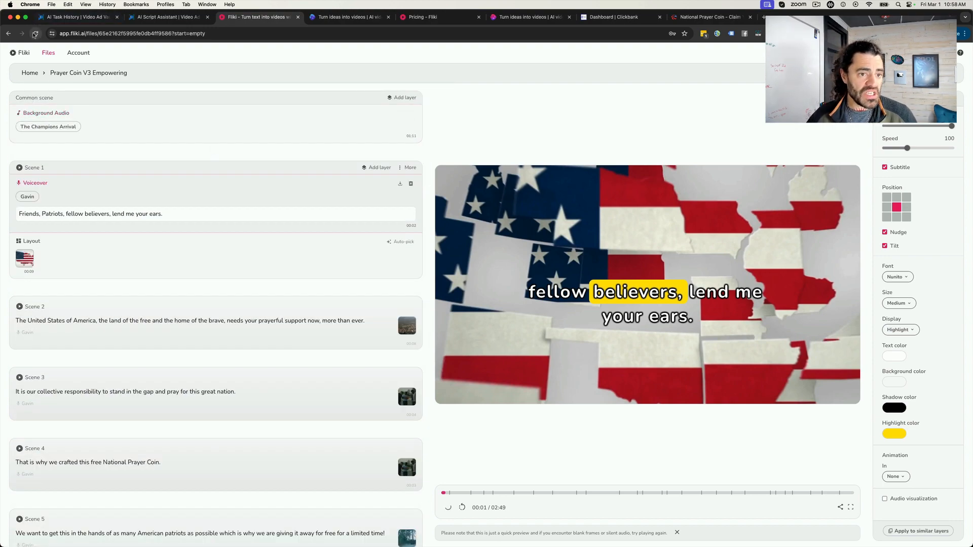
click(349, 18)
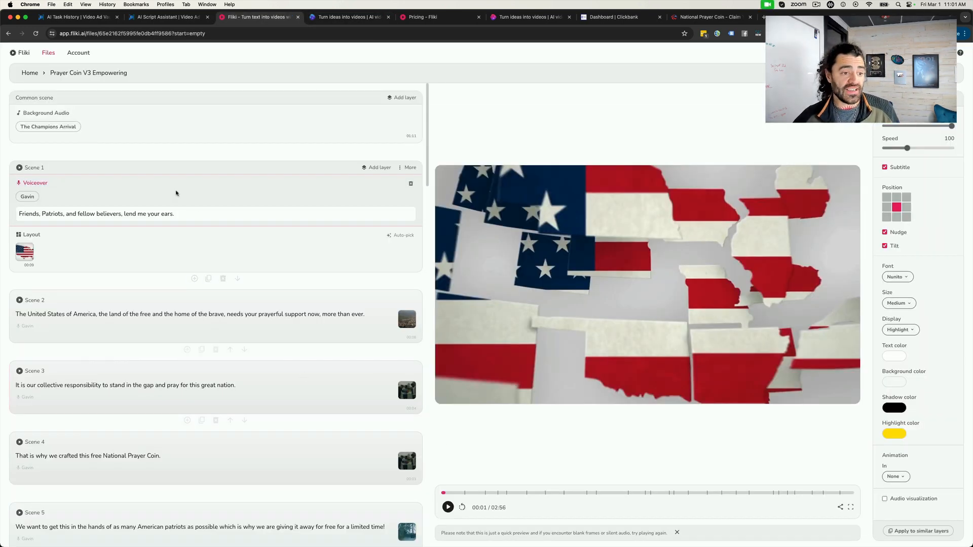
- Preview the Fliki video up to the start of Scene 3 and set Scene 1's voiceover speed to 110
click(448, 507)
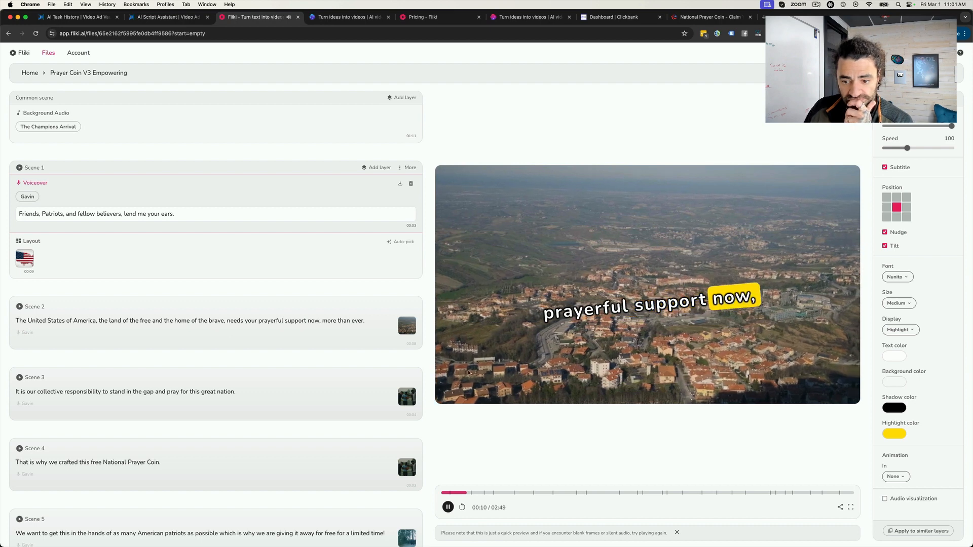
click(447, 507)
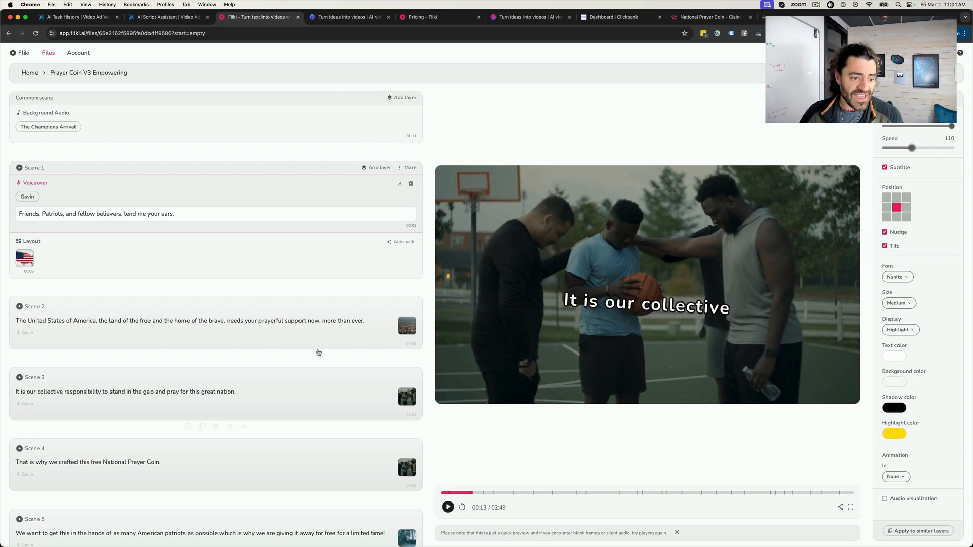
- Replace Scene 4's clip with the uploaded patriot coin.png image from the personal media library
scroll(238, 293, down, 1)
scroll(238, 293, down, 5)
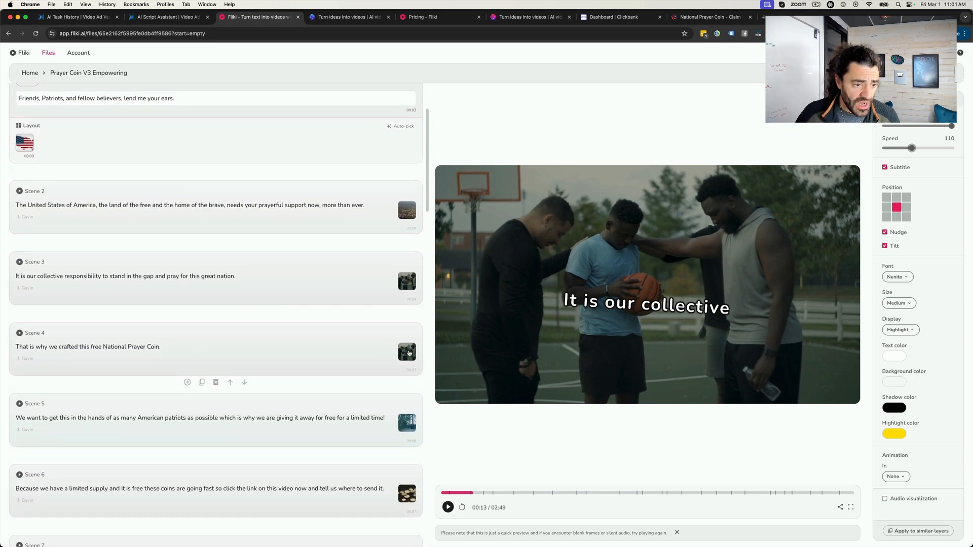
scroll(409, 353, down, 3)
click(408, 363)
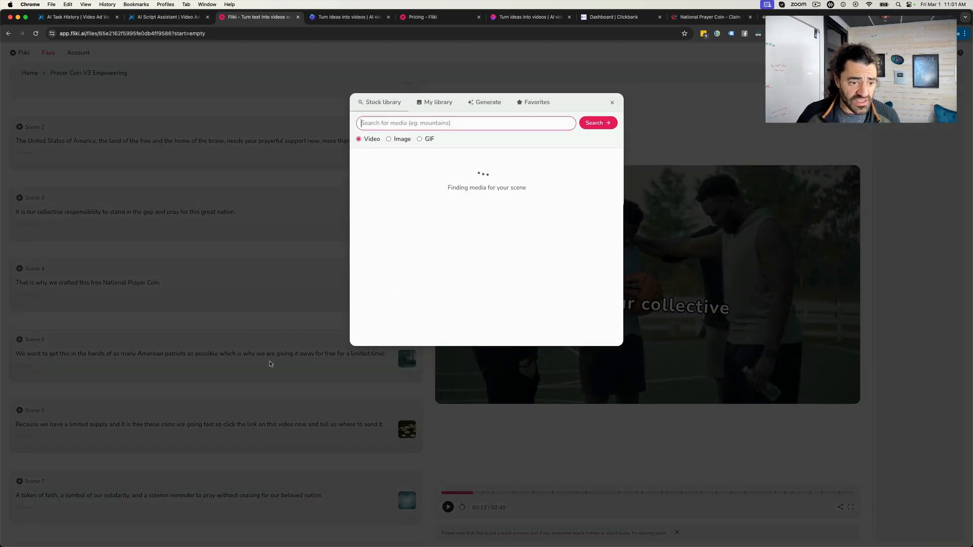
click(434, 102)
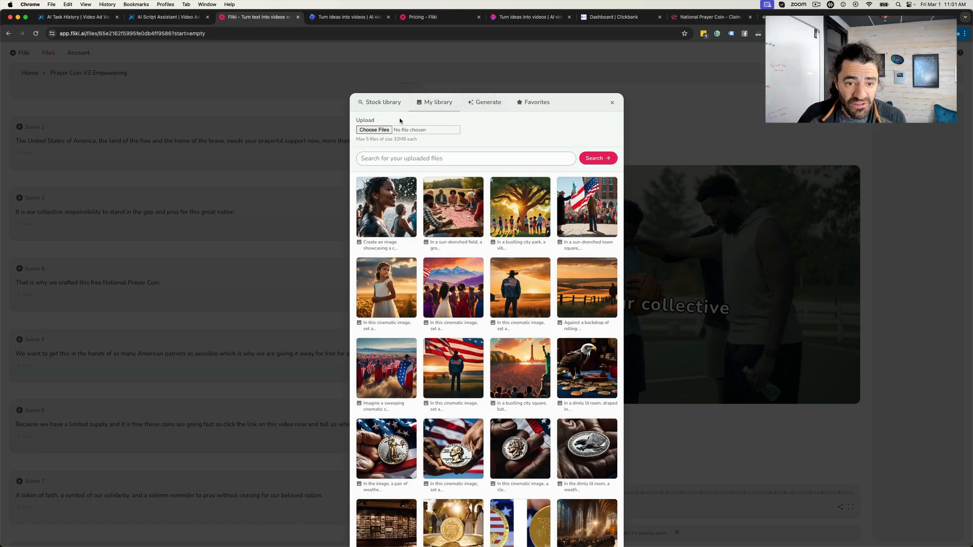
scroll(450, 258, down, 5)
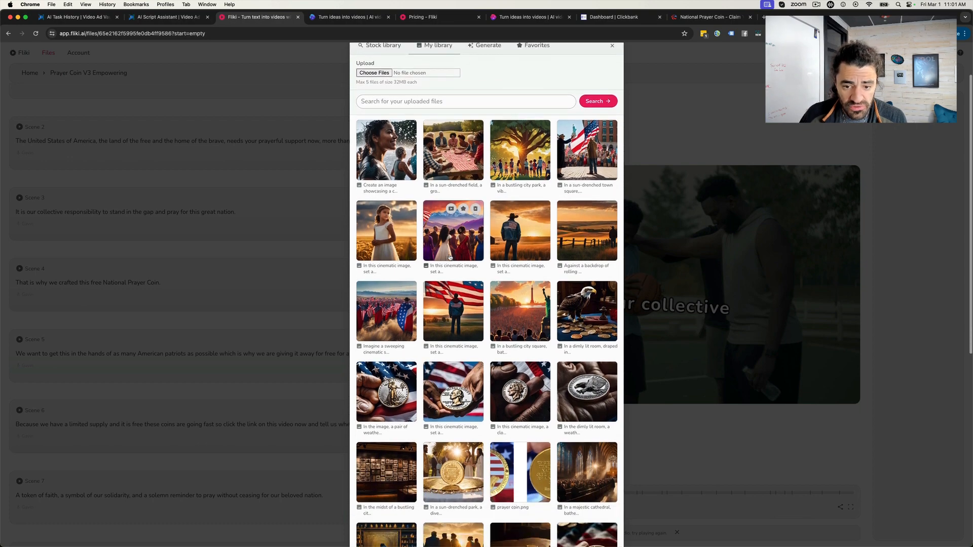
scroll(450, 258, down, 7)
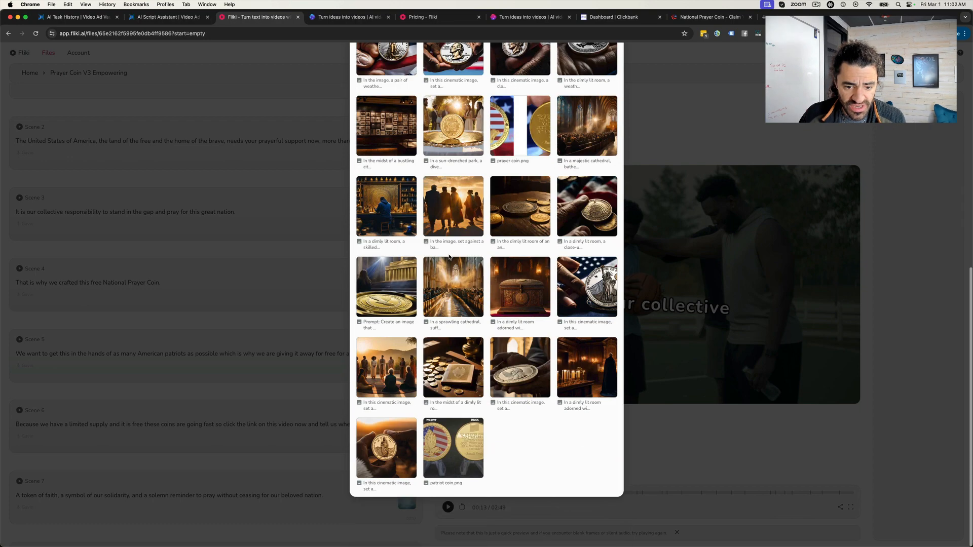
mouse_move(453, 453)
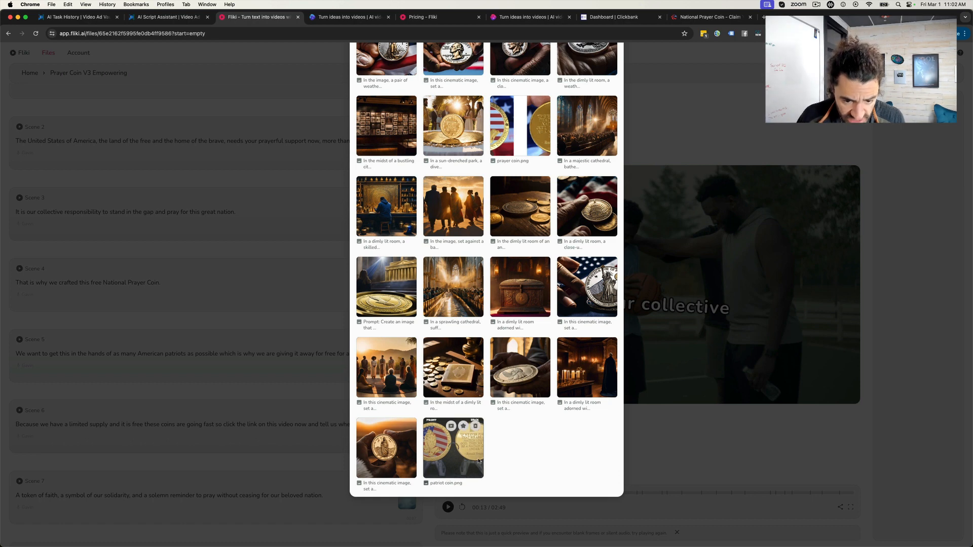
click(552, 454)
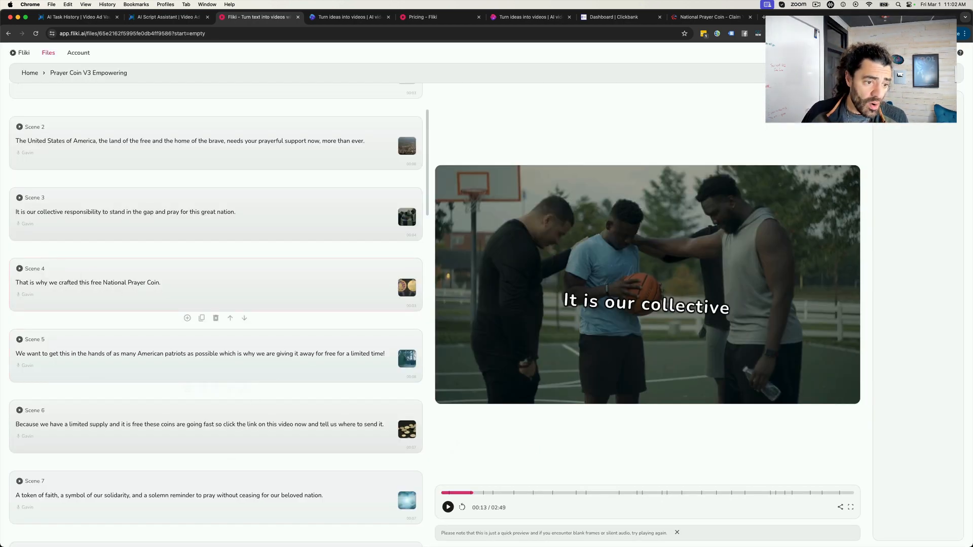
- Preview the video from Scene 4 with its coin image into Scene 5
click(218, 272)
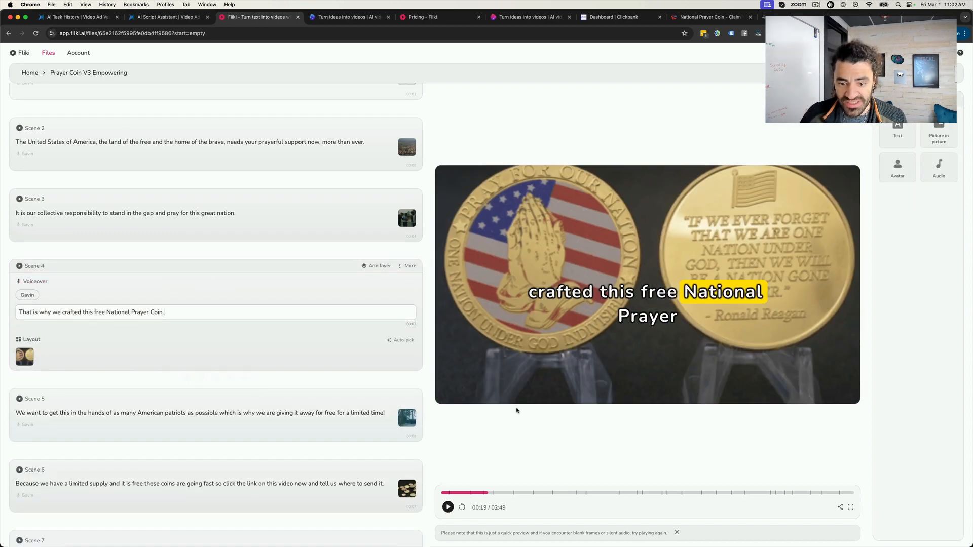
click(448, 507)
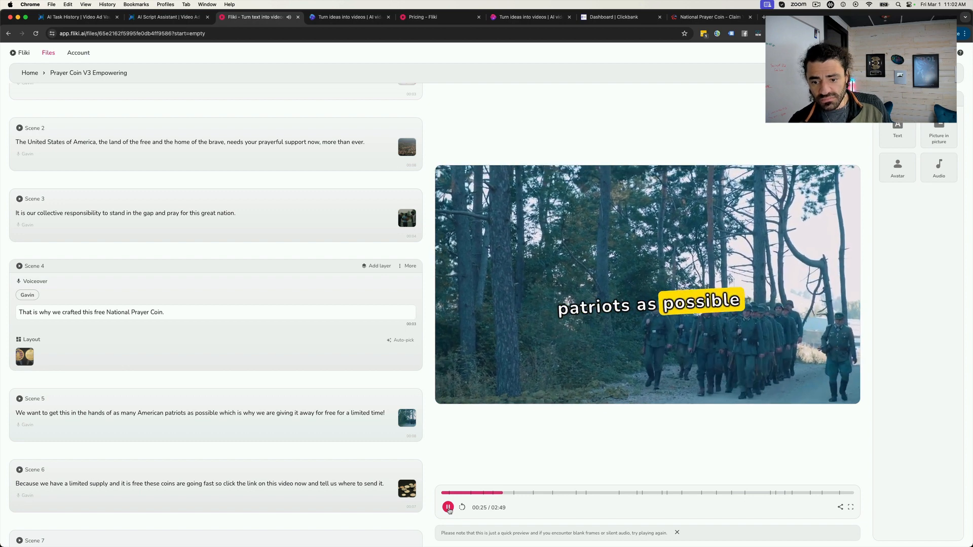
click(449, 508)
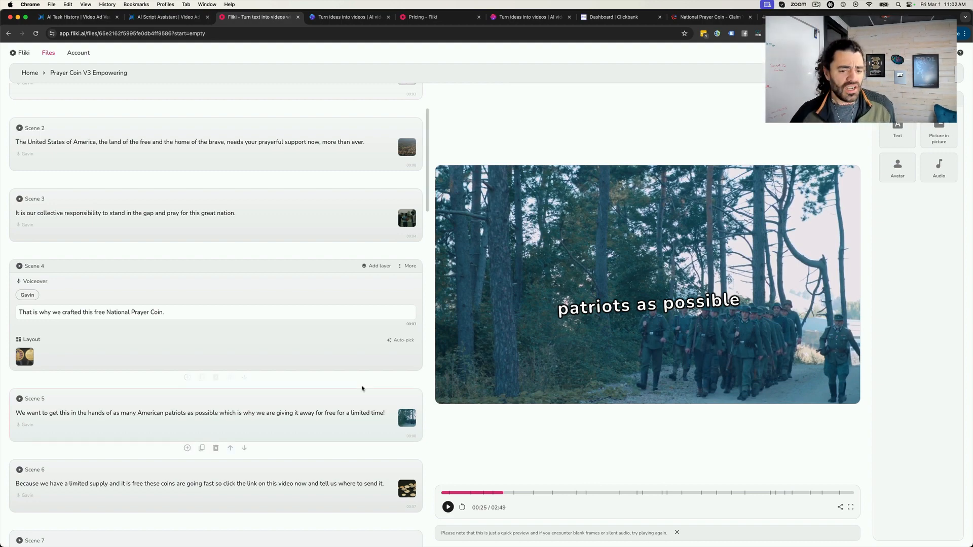
- Browse the suggested stock videos for Scene 5 and close the media picker without choosing one
click(410, 422)
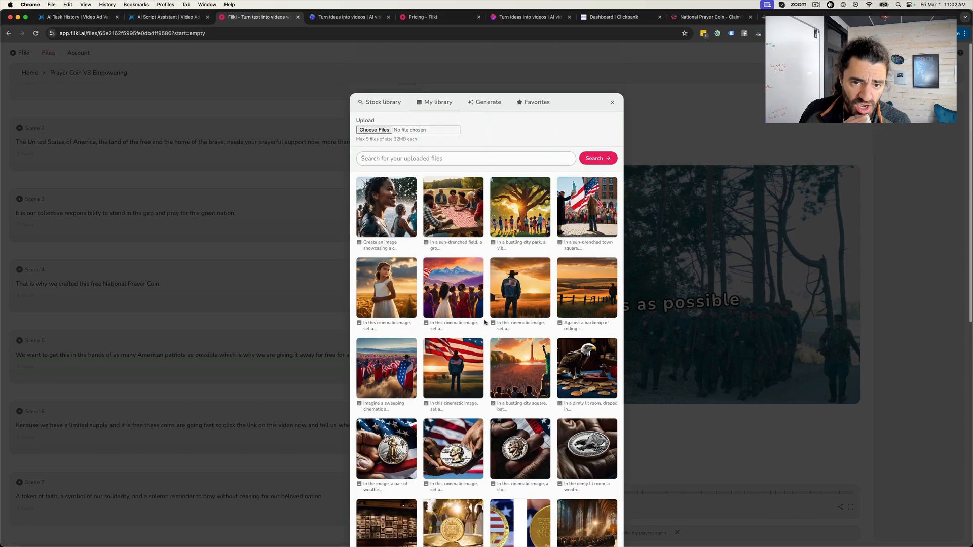
click(382, 103)
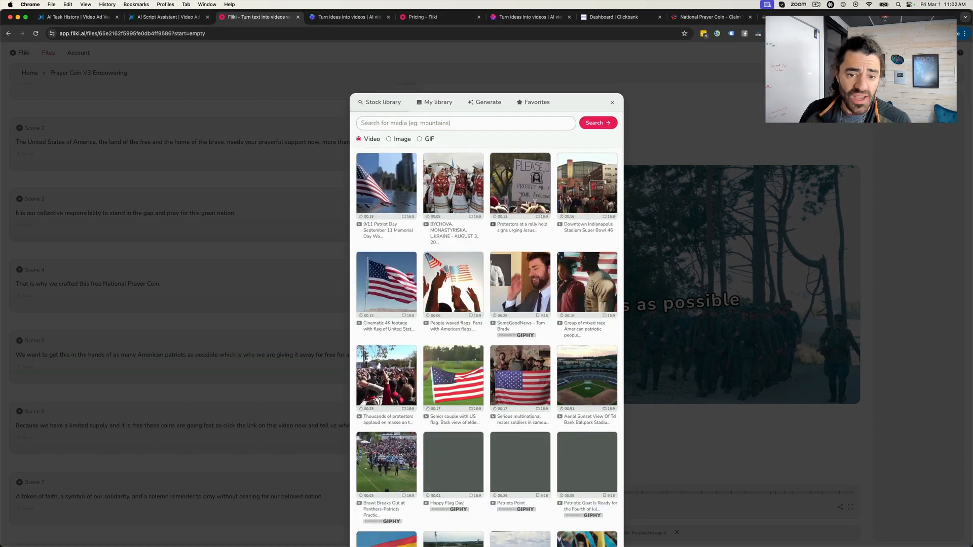
scroll(511, 297, down, 5)
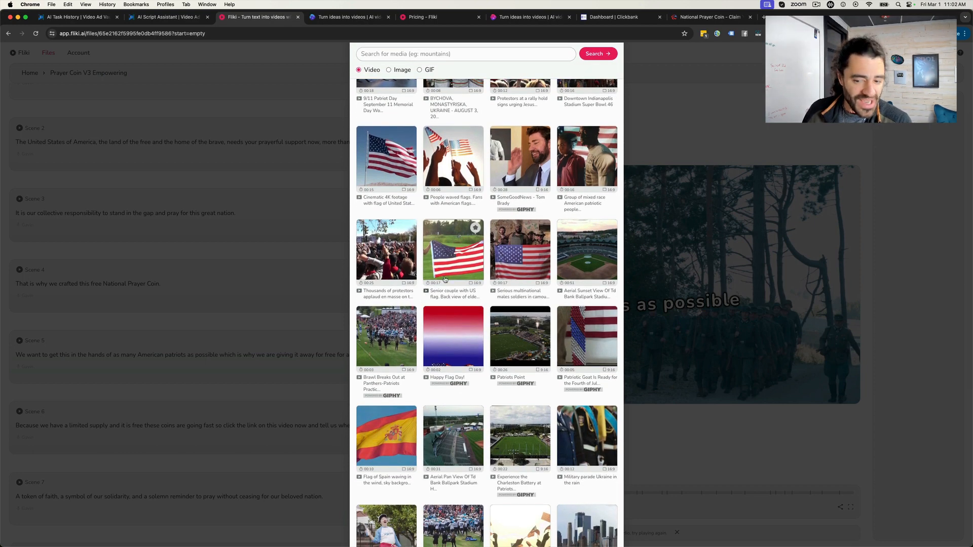
scroll(463, 277, down, 5)
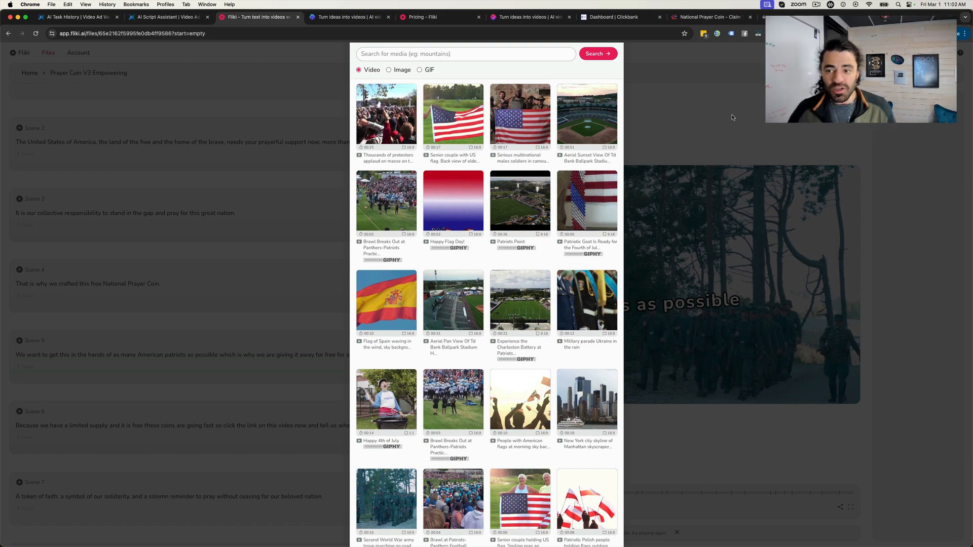
click(730, 119)
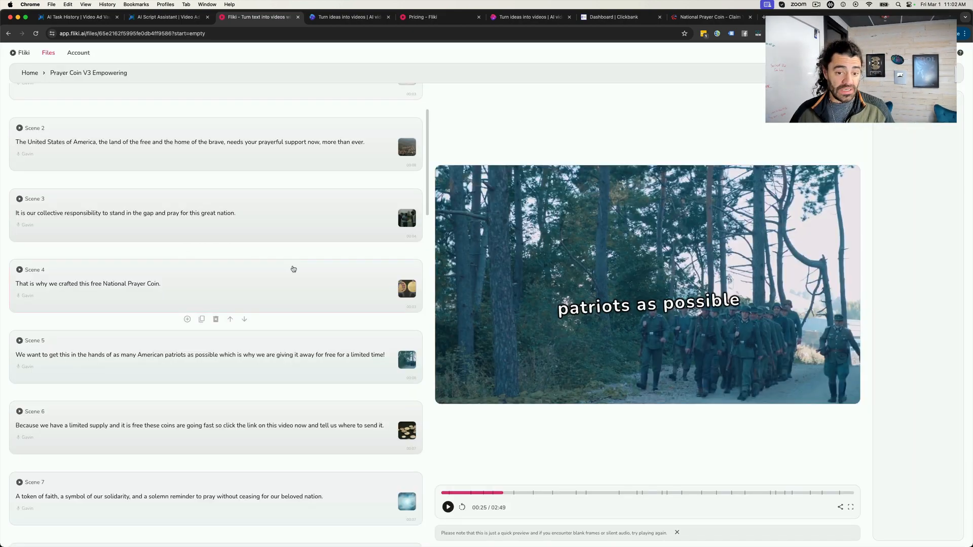
- Look through the remaining scenes down to Scene 27 and return to the start of the scene list
scroll(294, 269, down, 10)
scroll(293, 269, down, 15)
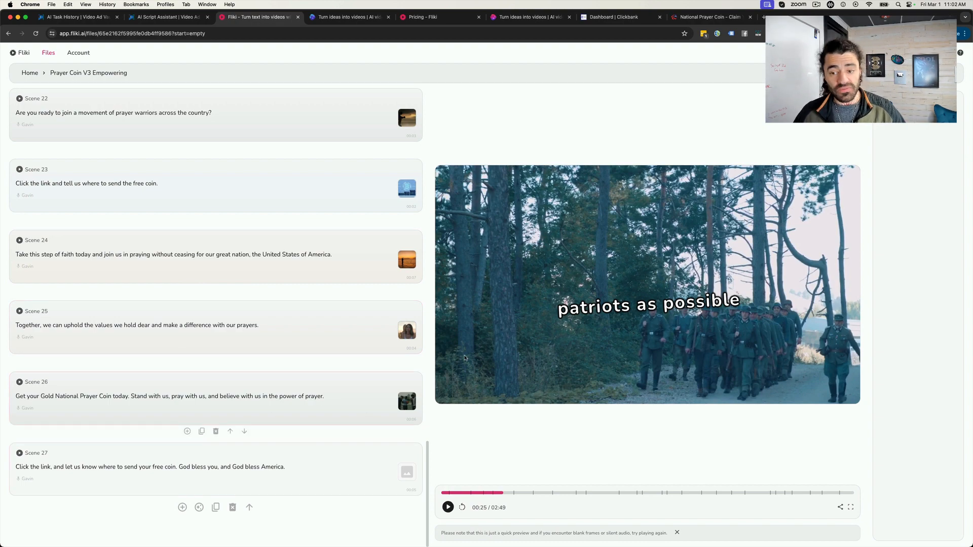
scroll(267, 236, up, 20)
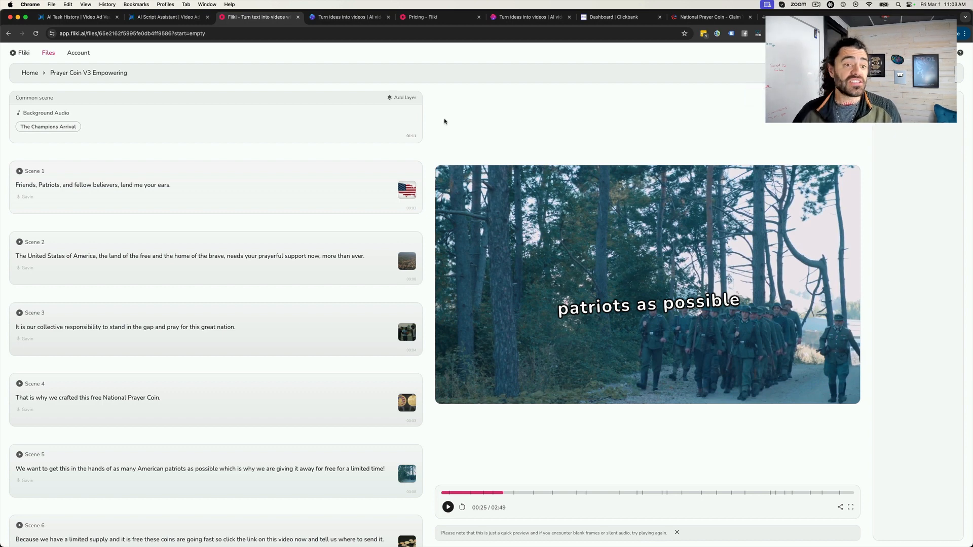
- Switch to invideo AI and generate the National Prayer Coin video with audience Patriots, look and feel Inspiring, and platform Youtube
click(364, 20)
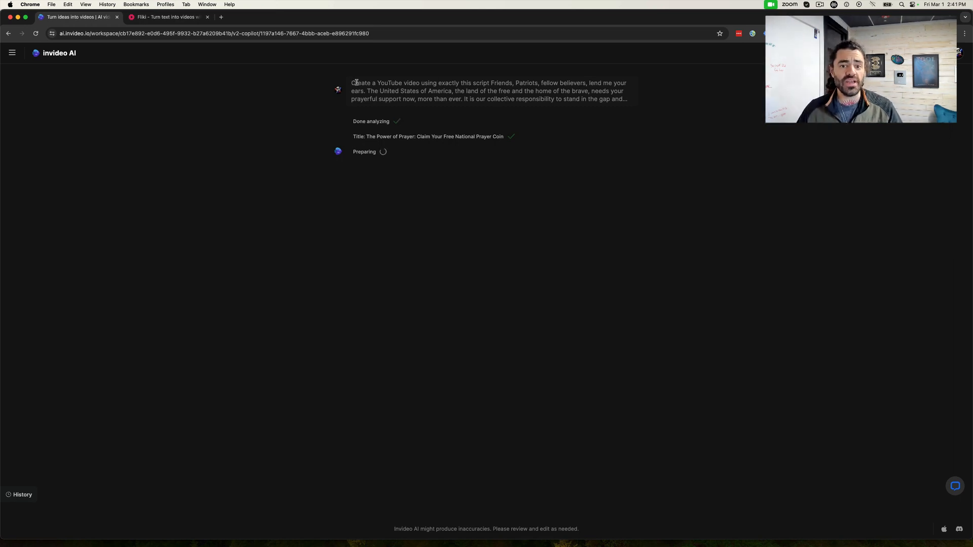
drag(354, 83, 549, 86)
click(650, 163)
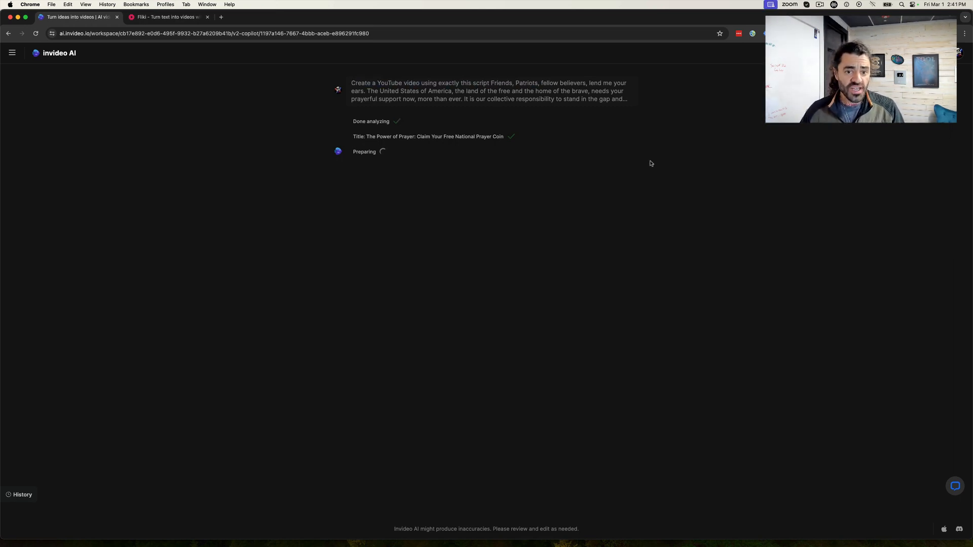
drag(354, 139, 518, 145)
click(385, 154)
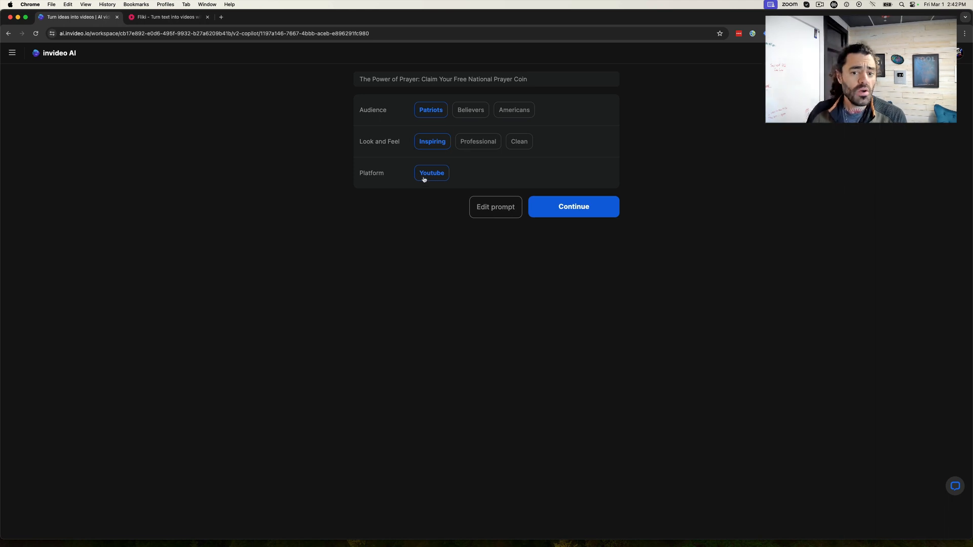
click(579, 210)
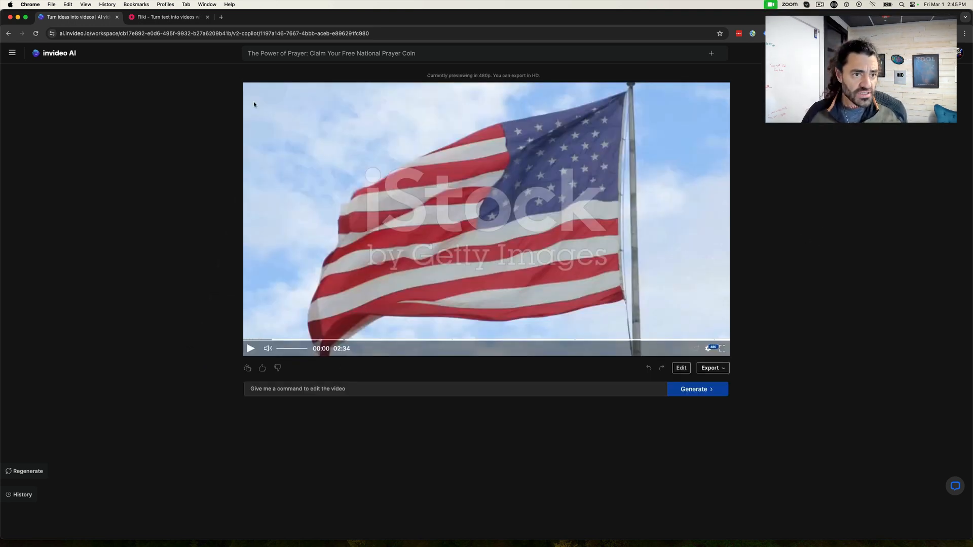
- Compare the Fliki preview with the generated invideo AI video and look at the suggested editing commands
click(188, 16)
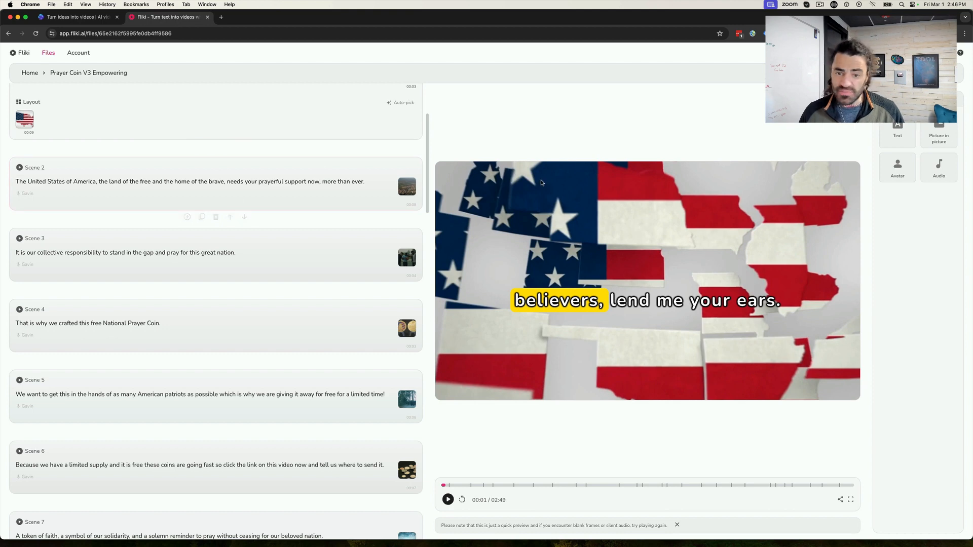
click(96, 18)
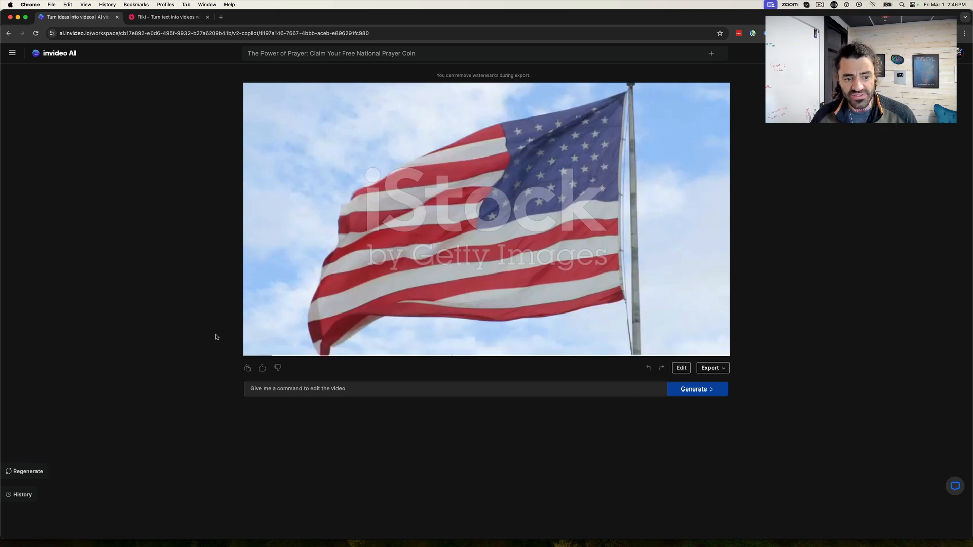
mouse_move(263, 296)
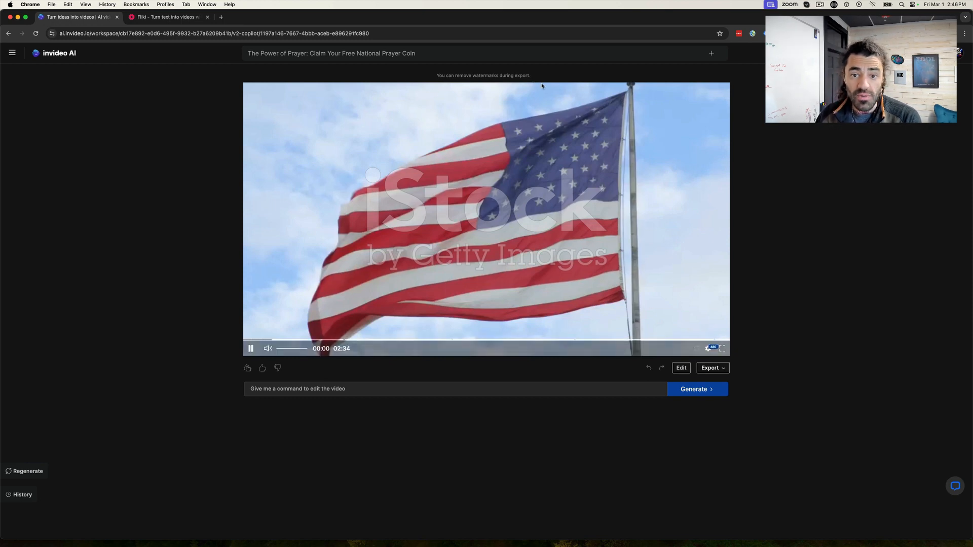
mouse_move(323, 136)
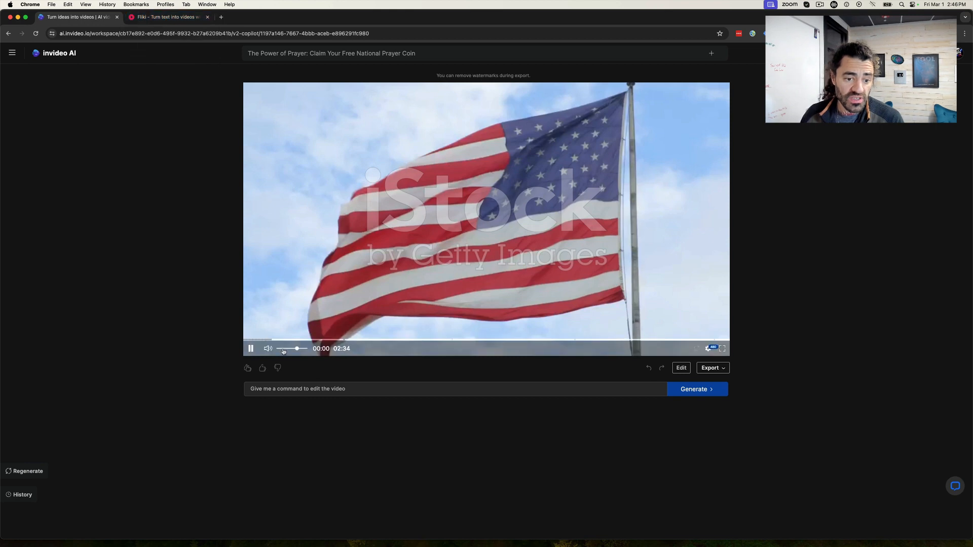
click(256, 349)
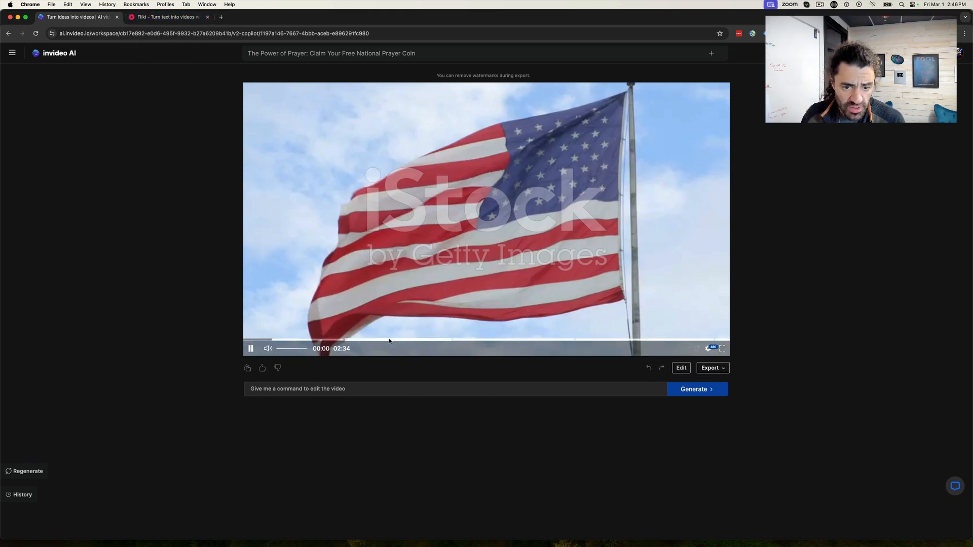
click(388, 389)
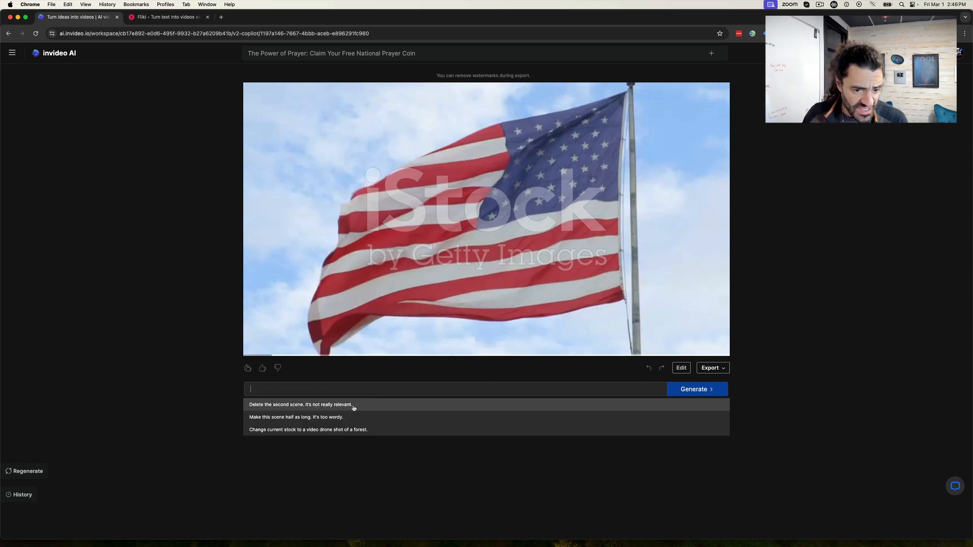
click(433, 478)
- Replace Scene 1's fourth clip, for "That is why we crafted this free National", with the uploaded gold coin image and apply the media change
click(683, 368)
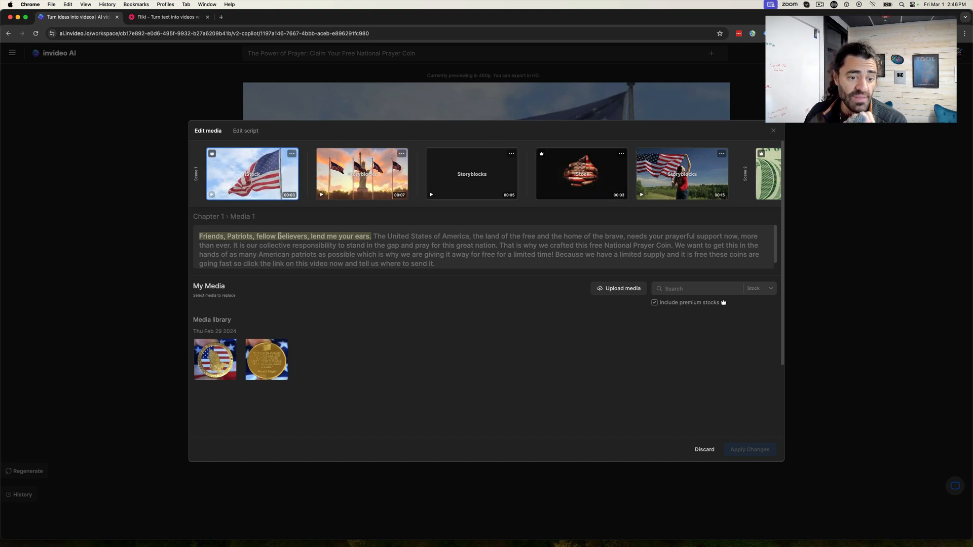
mouse_move(213, 355)
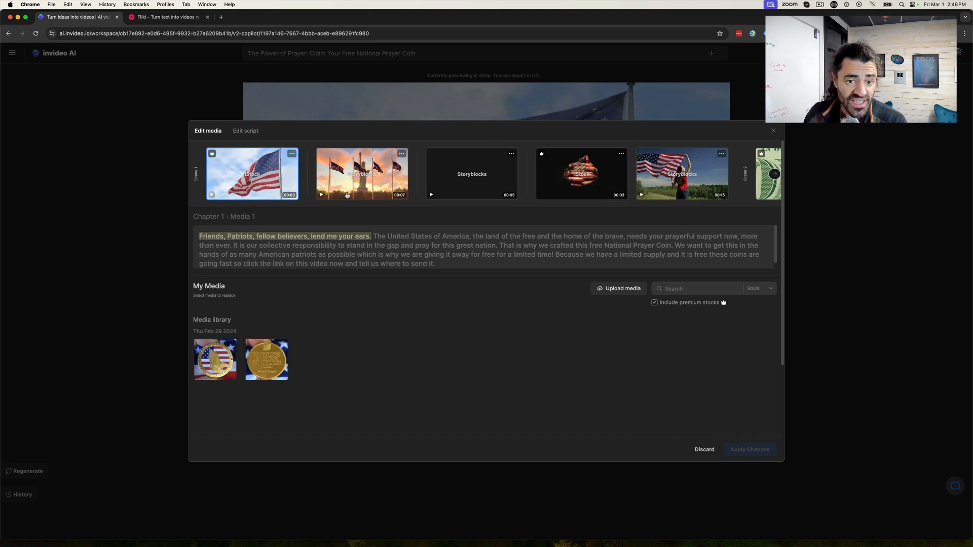
click(374, 176)
click(480, 180)
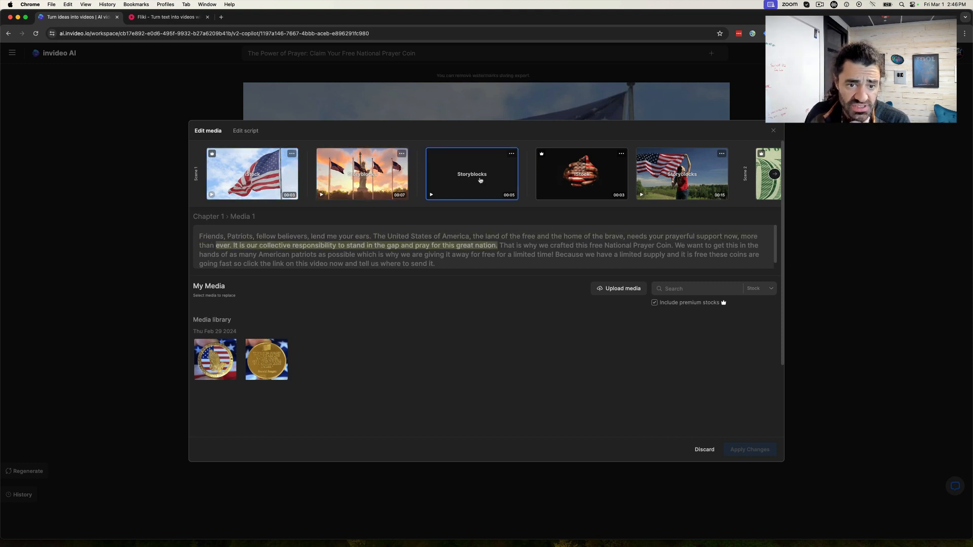
scroll(541, 182, right, 3)
click(544, 183)
click(580, 182)
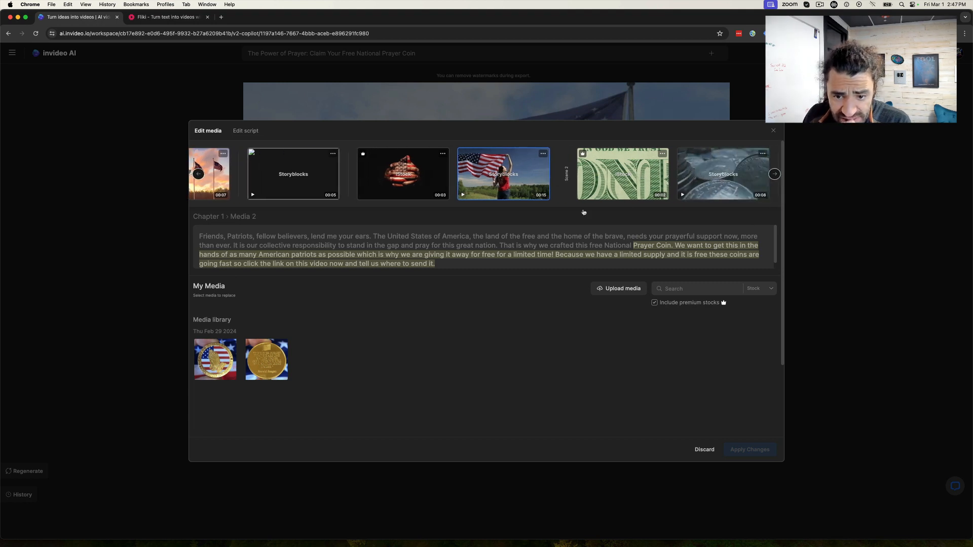
click(413, 187)
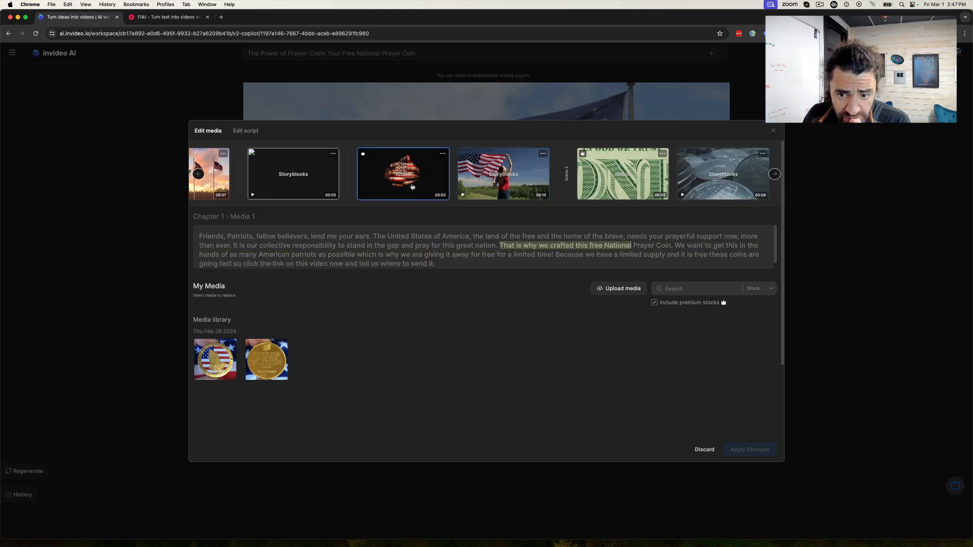
click(445, 154)
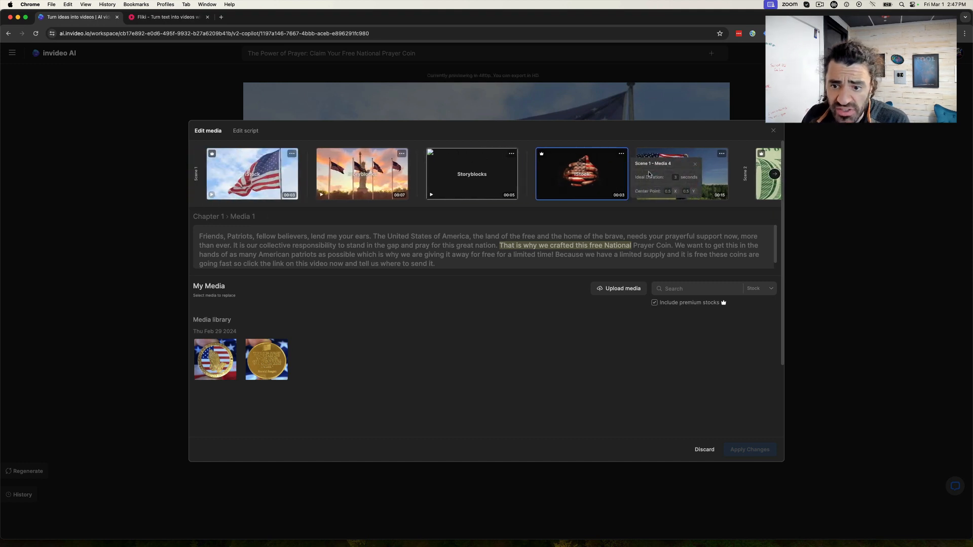
click(267, 350)
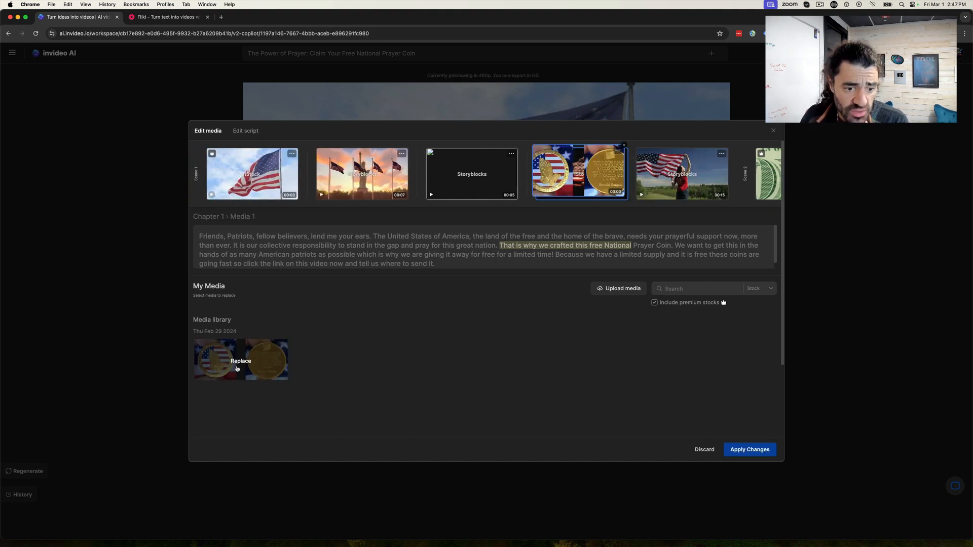
click(740, 450)
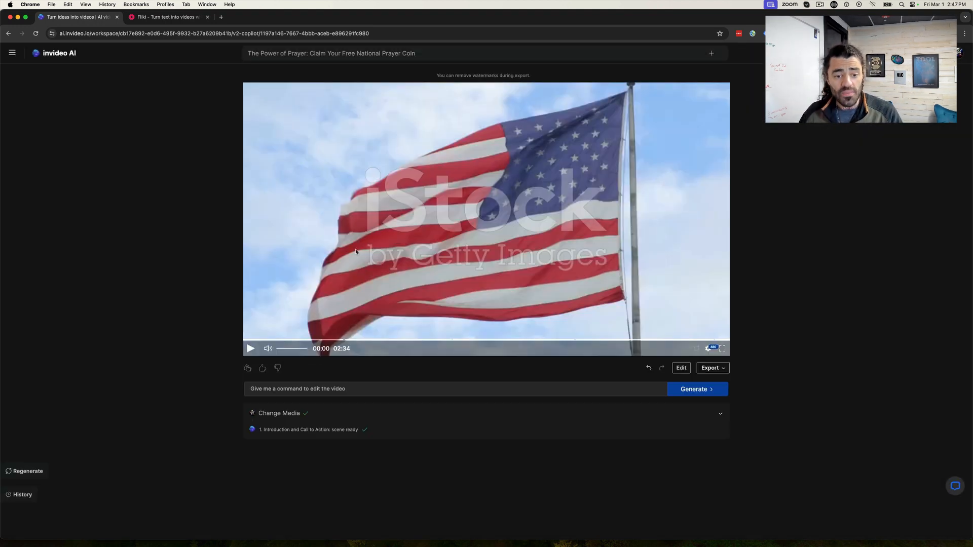
- Try to play the updated invideo AI video and glance at the Fliki scene list for comparison
click(251, 350)
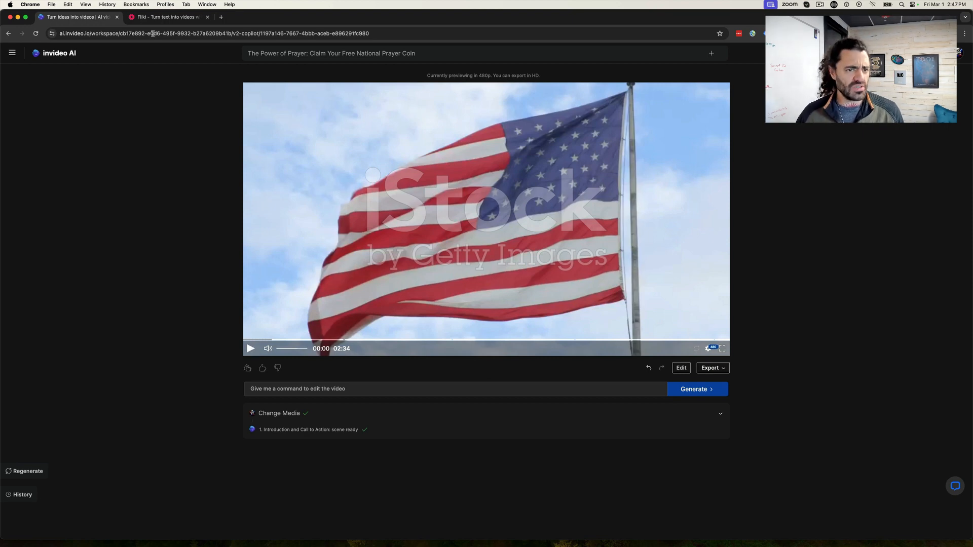
click(167, 17)
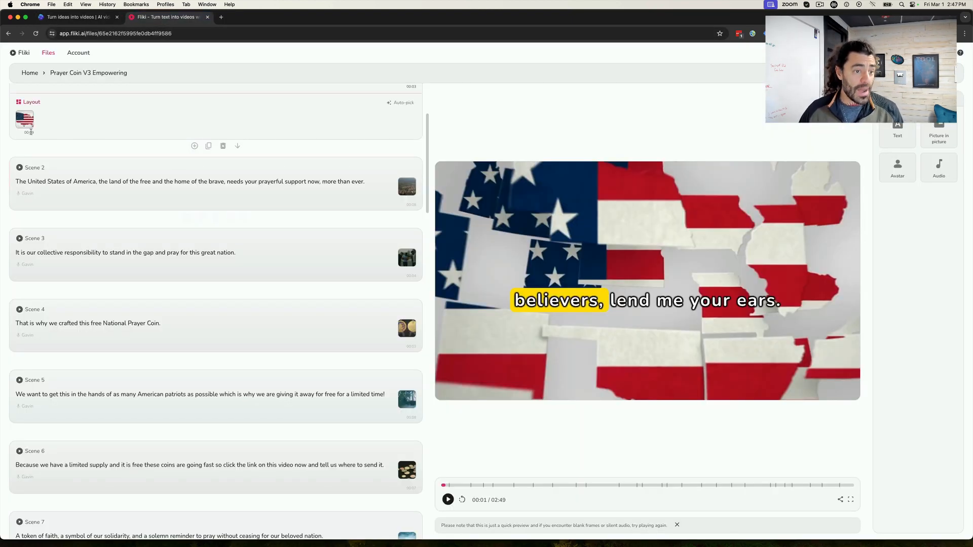
click(100, 20)
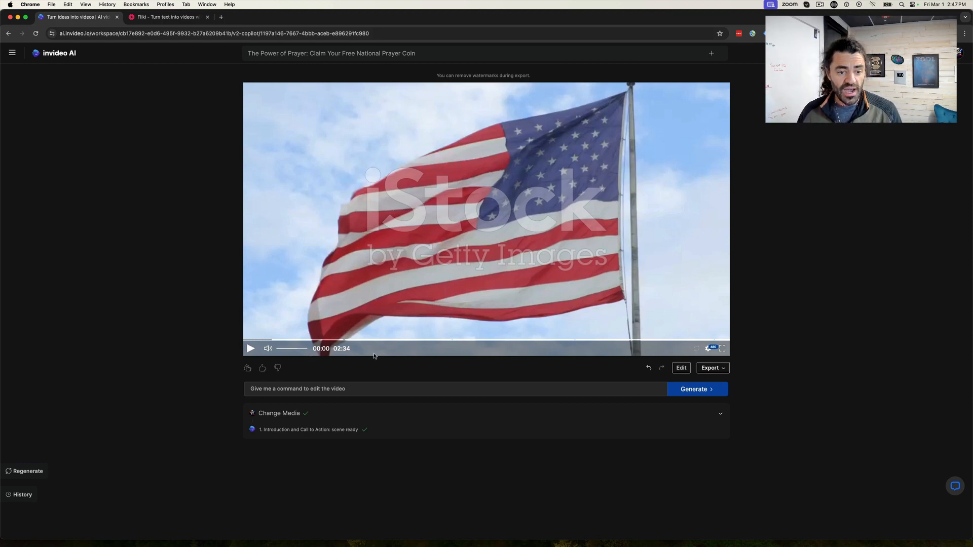
right_click(47, 53)
click(22, 53)
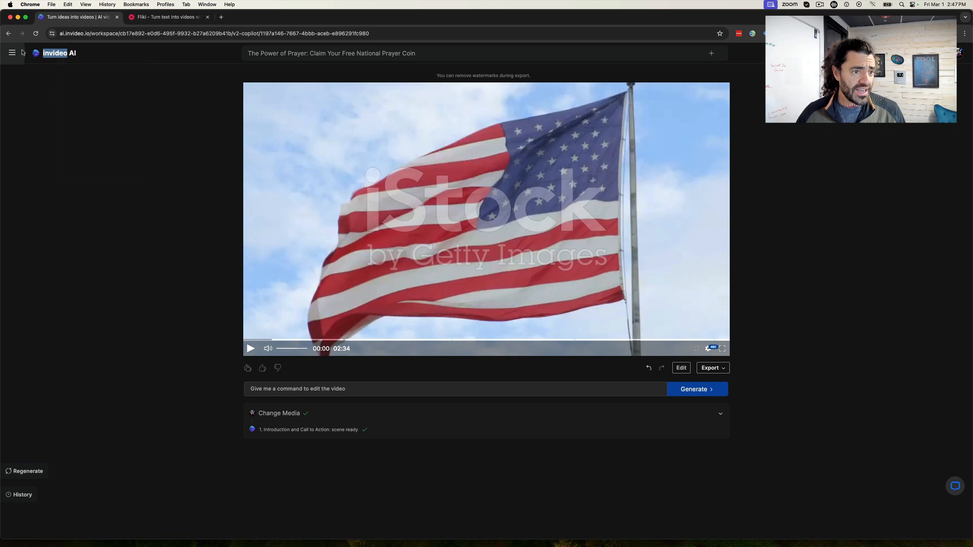
click(12, 53)
right_click(31, 86)
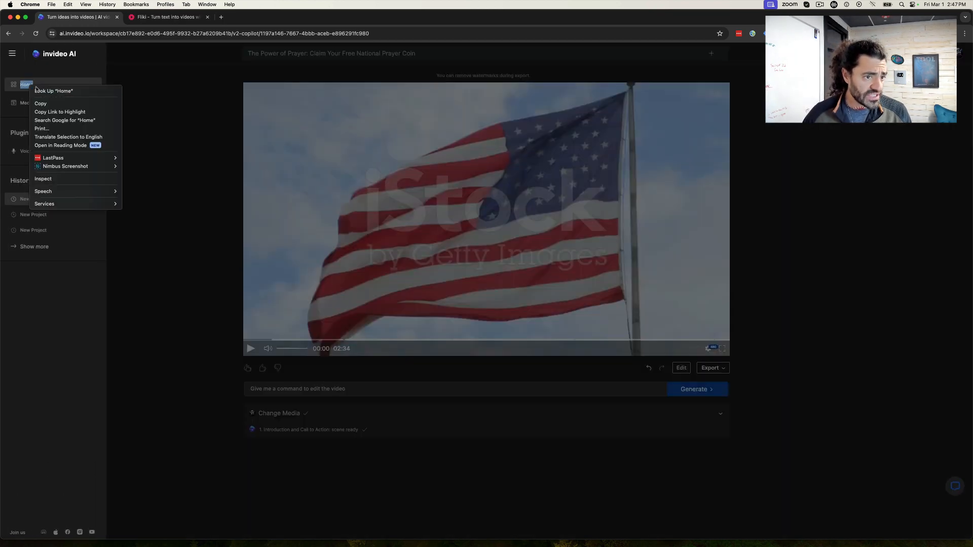
click(139, 97)
- Open invideo.io in a new browser tab
click(221, 17)
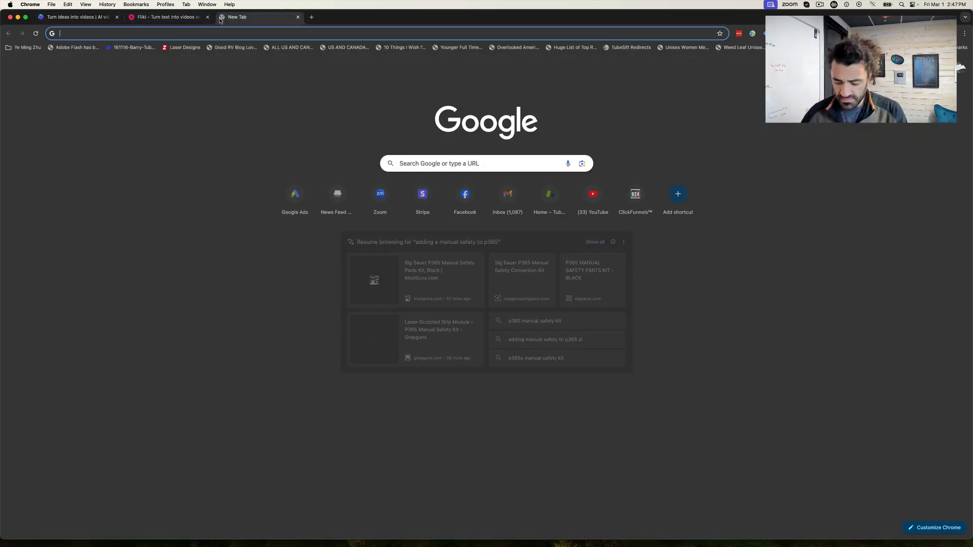
text(invideo.io)
key(Return)
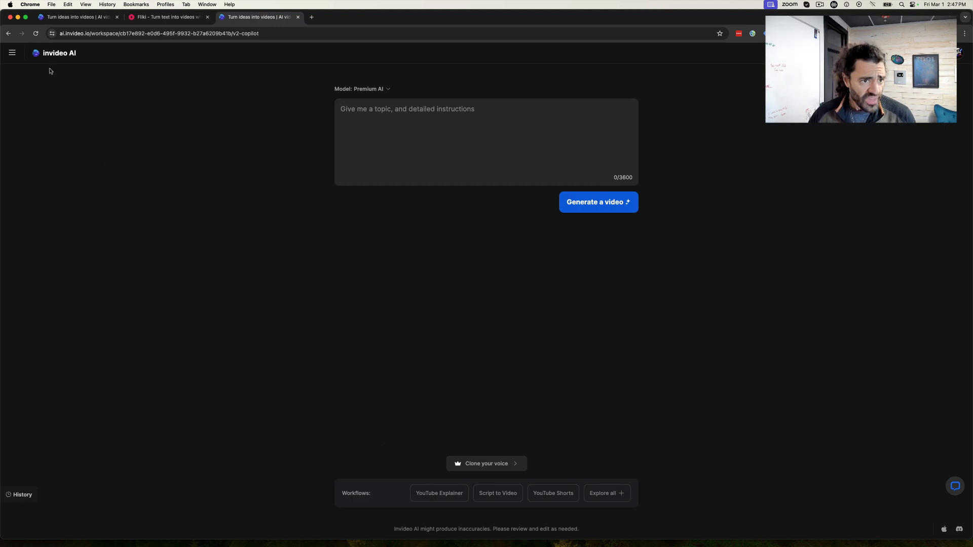
- Look up the recording requirements for adding a cloned voice in the Voices plugin, and close the instructions
click(12, 53)
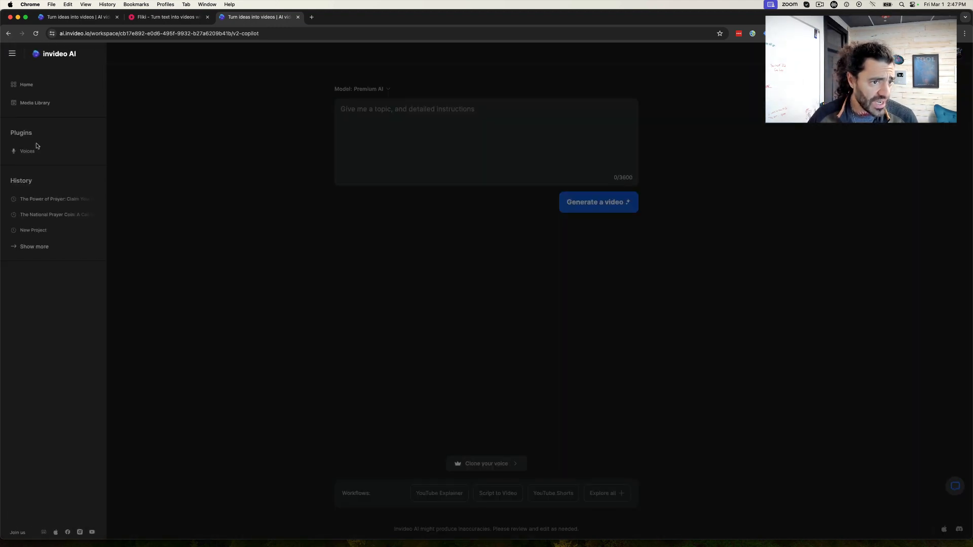
click(29, 152)
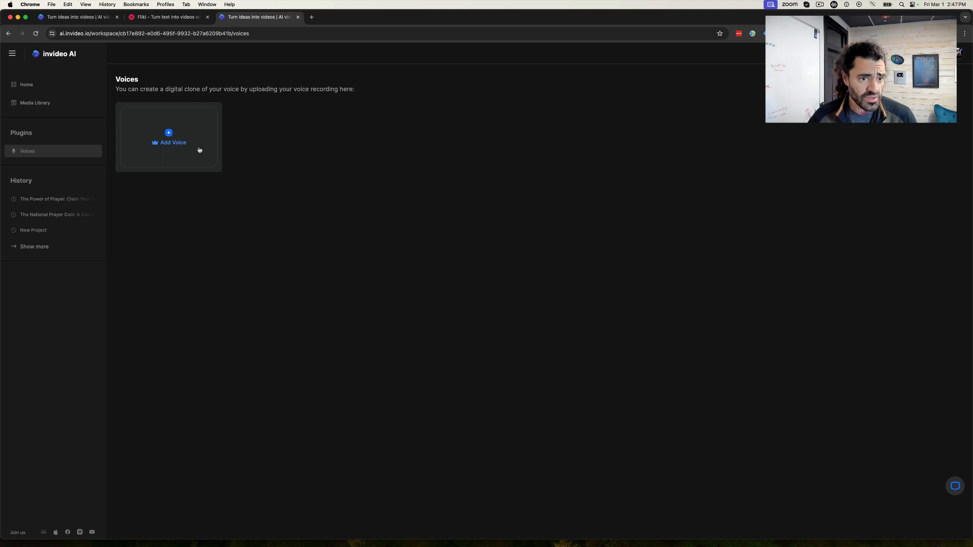
click(169, 134)
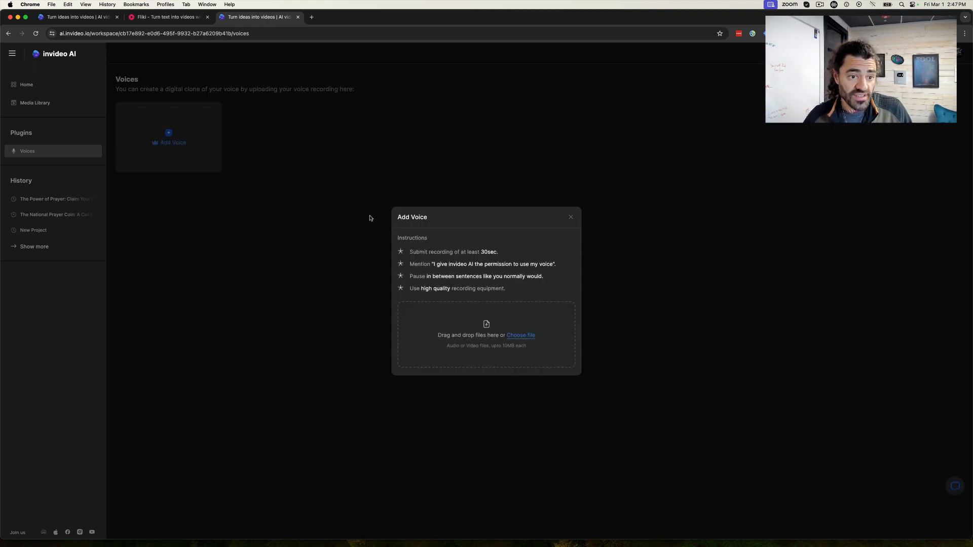
triple_click(495, 254)
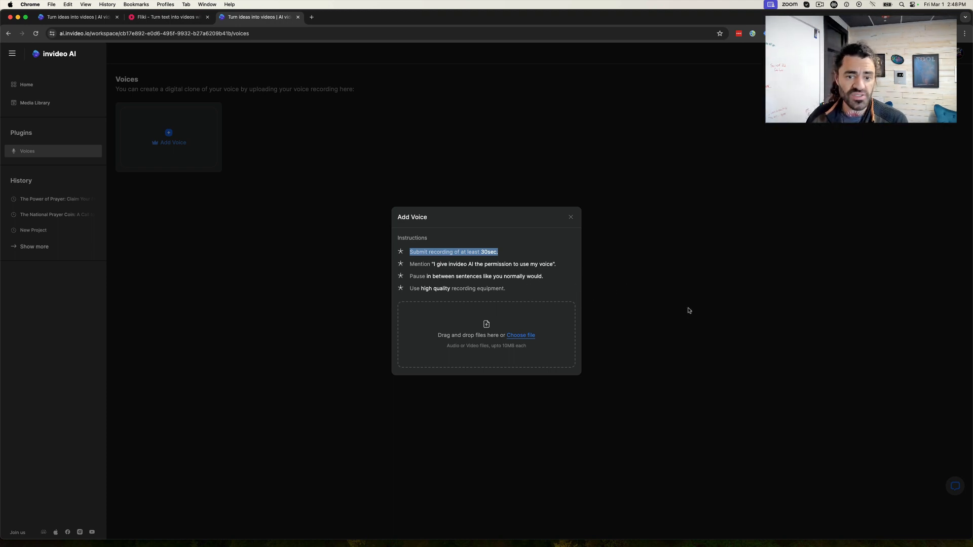
click(689, 306)
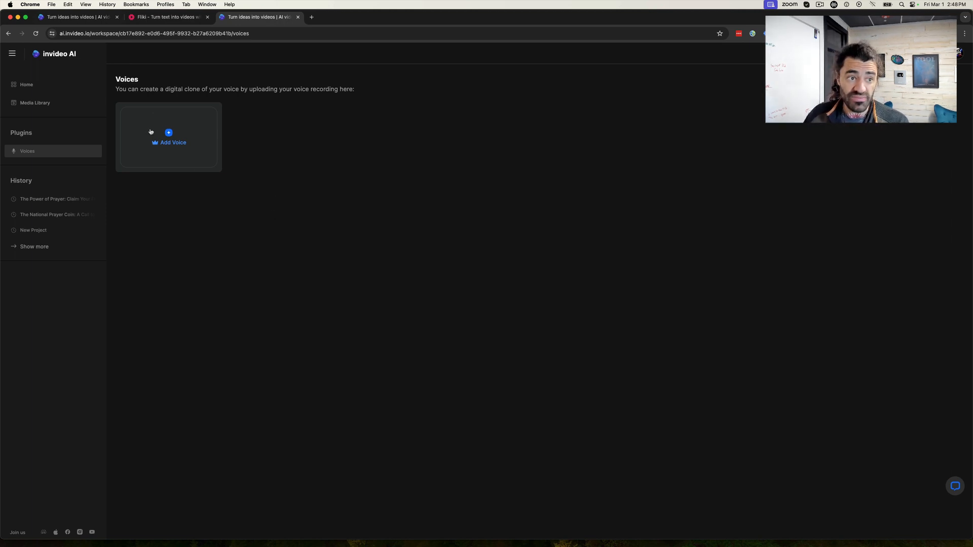
- Return to the open National Prayer Coin project and check the video at several points, ending paused near its start
click(87, 18)
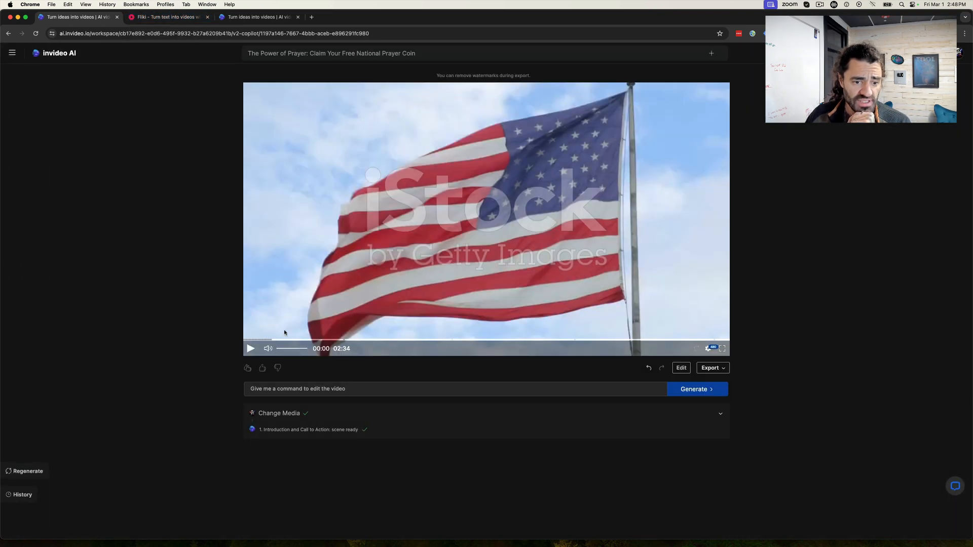
click(251, 350)
click(275, 340)
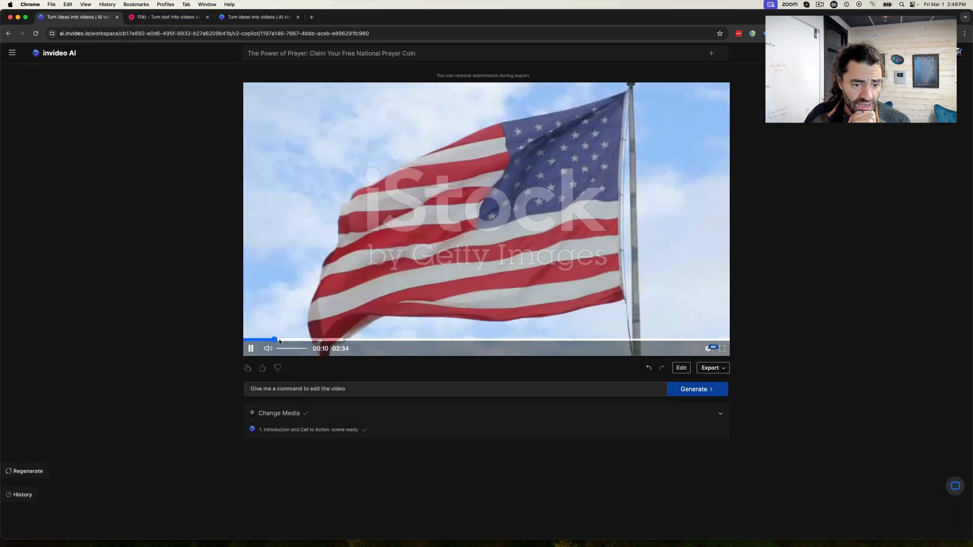
drag(291, 341, 341, 342)
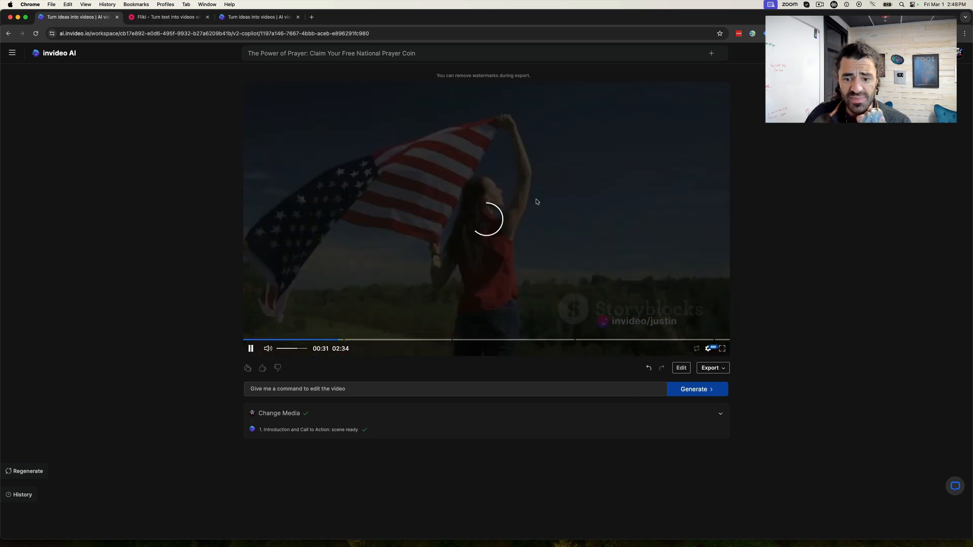
click(312, 340)
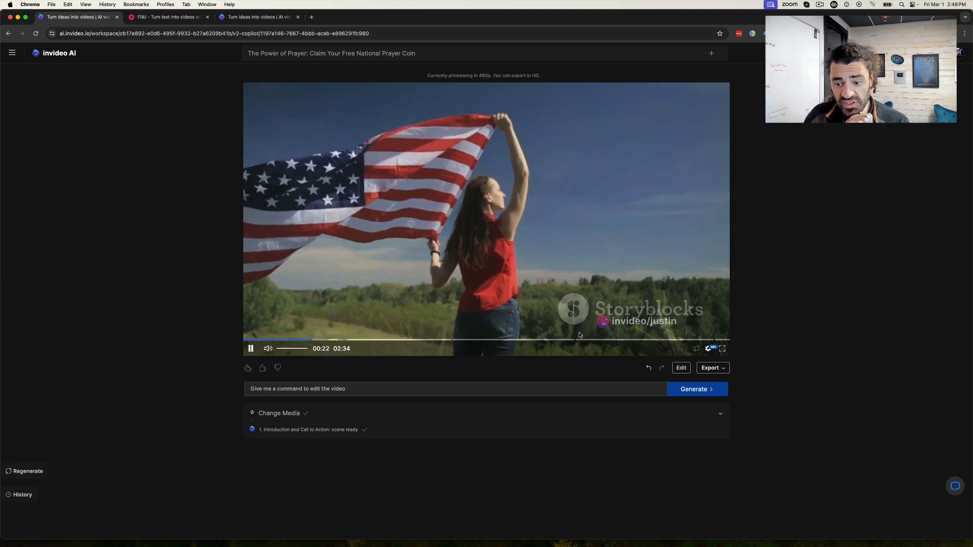
click(250, 348)
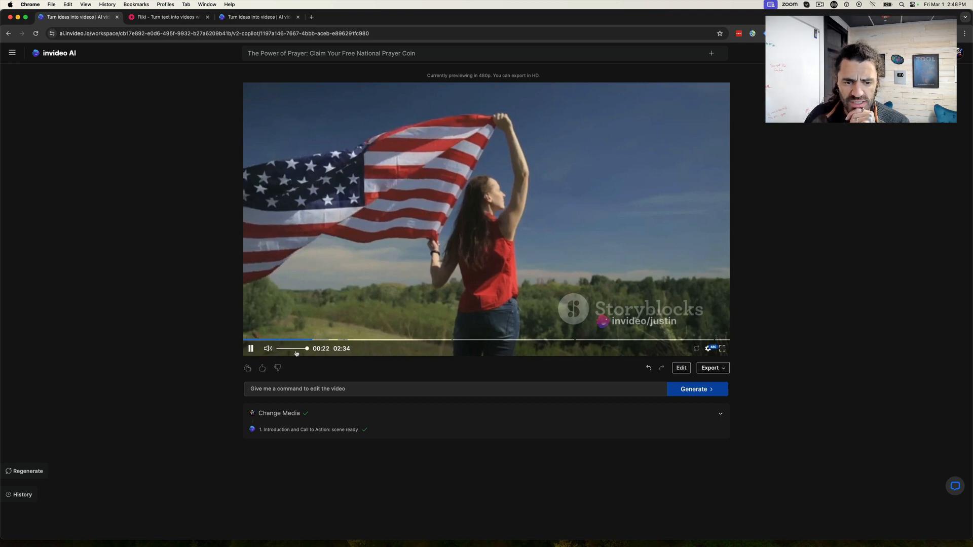
click(359, 340)
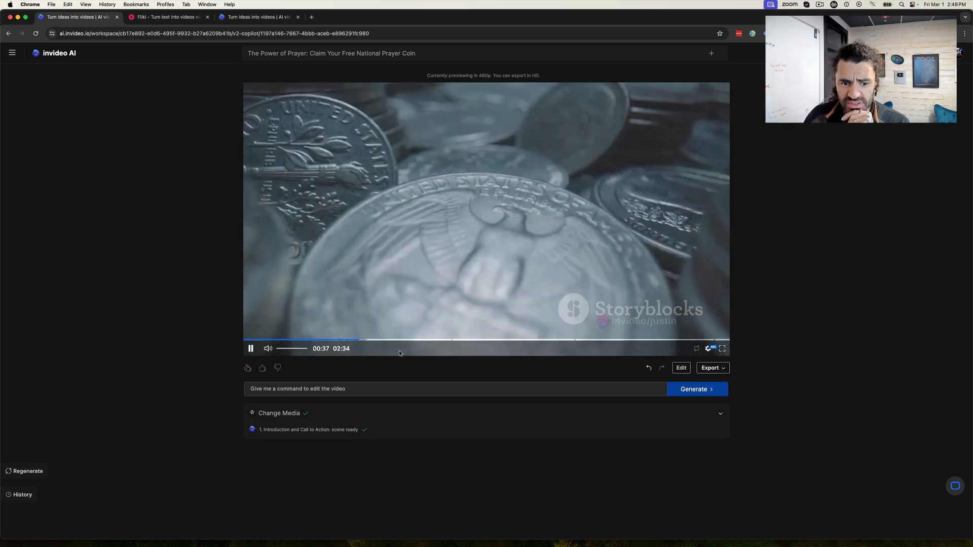
click(247, 340)
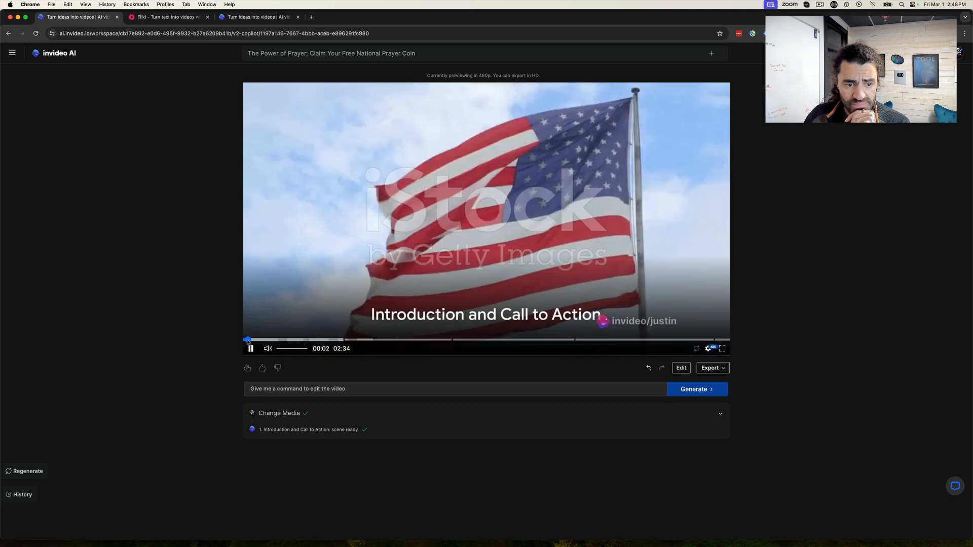
click(250, 349)
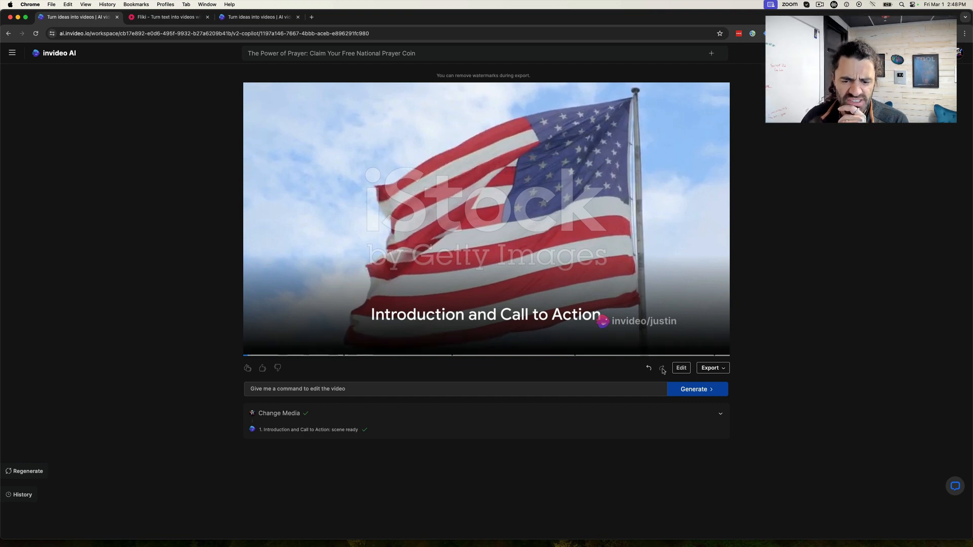
- Examine the video export settings and the iStock licence quota, and close them without exporting
click(725, 368)
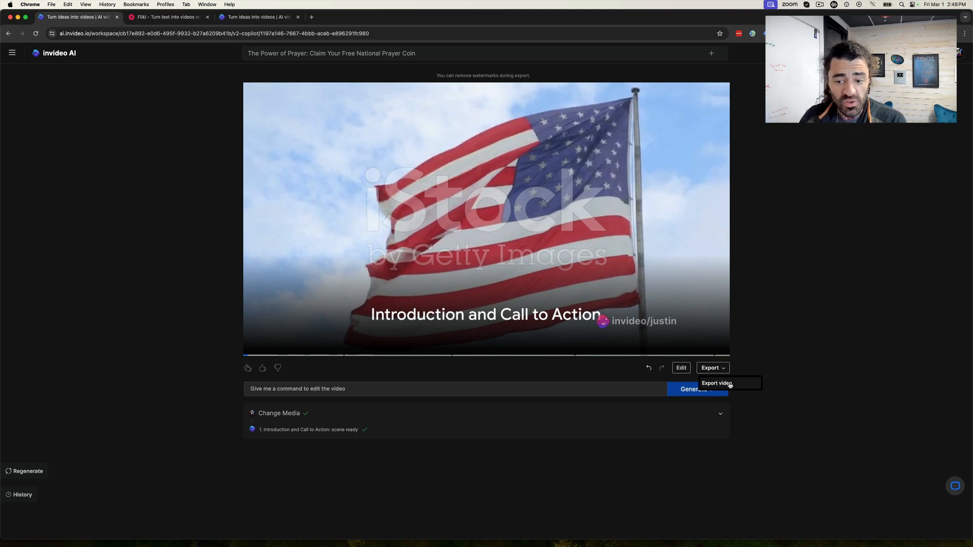
click(730, 385)
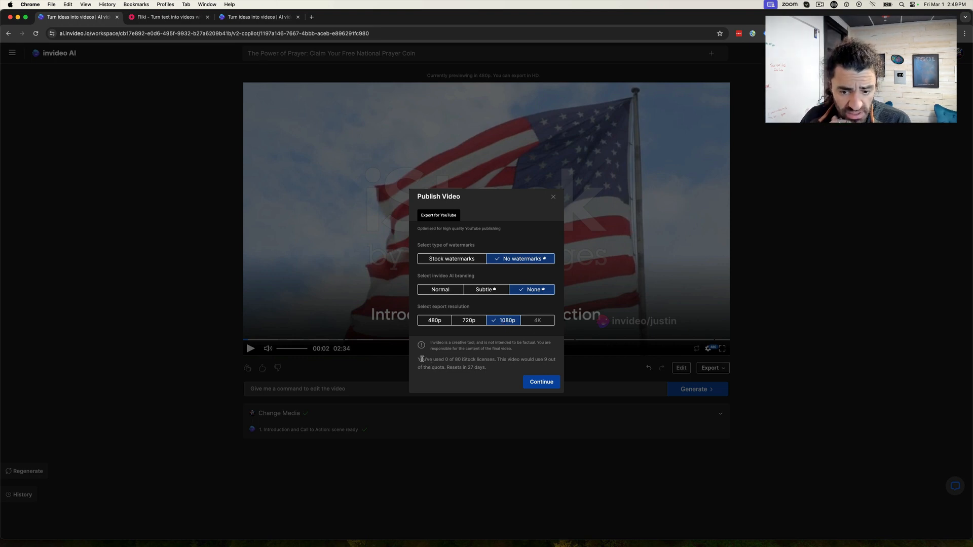
drag(530, 359, 491, 371)
click(486, 364)
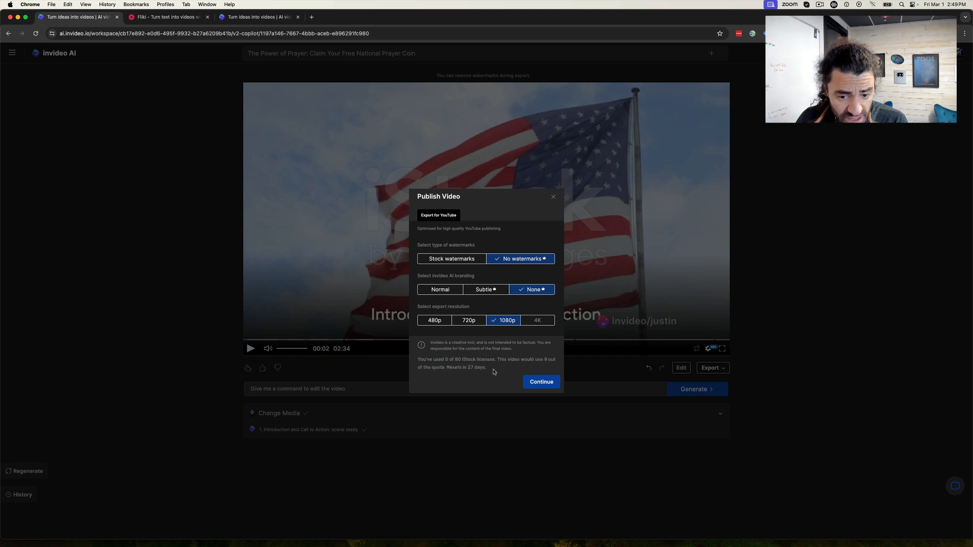
click(554, 198)
- Switch to Fliki and review the Prayer Coin V3 Empowering scenes down to Scene 27 and back to Scene 1
click(135, 16)
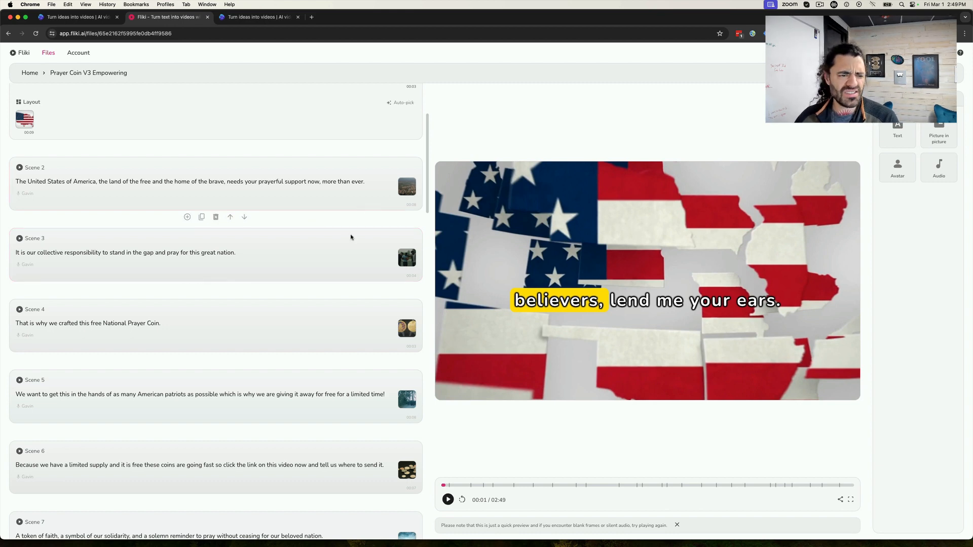
scroll(349, 240, down, 5)
scroll(350, 242, down, 20)
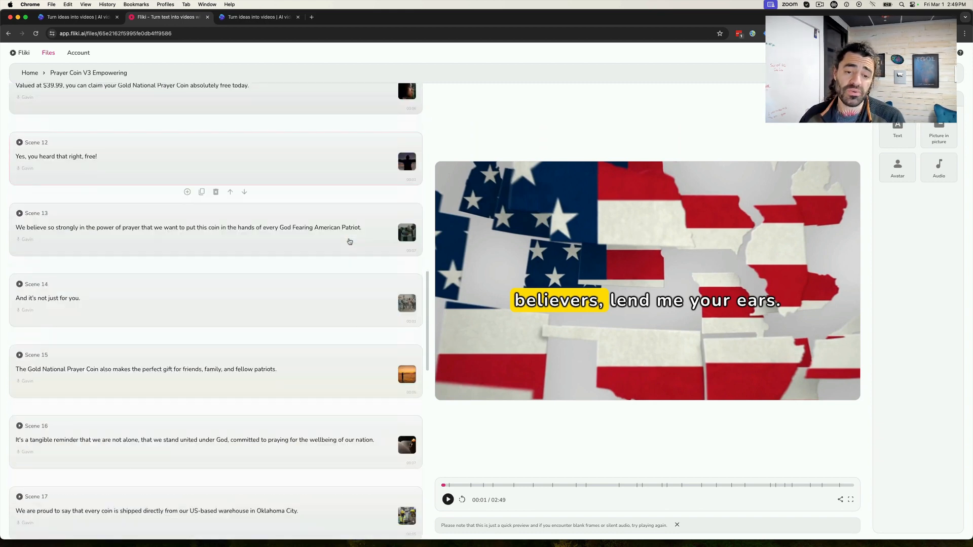
scroll(349, 241, down, 2)
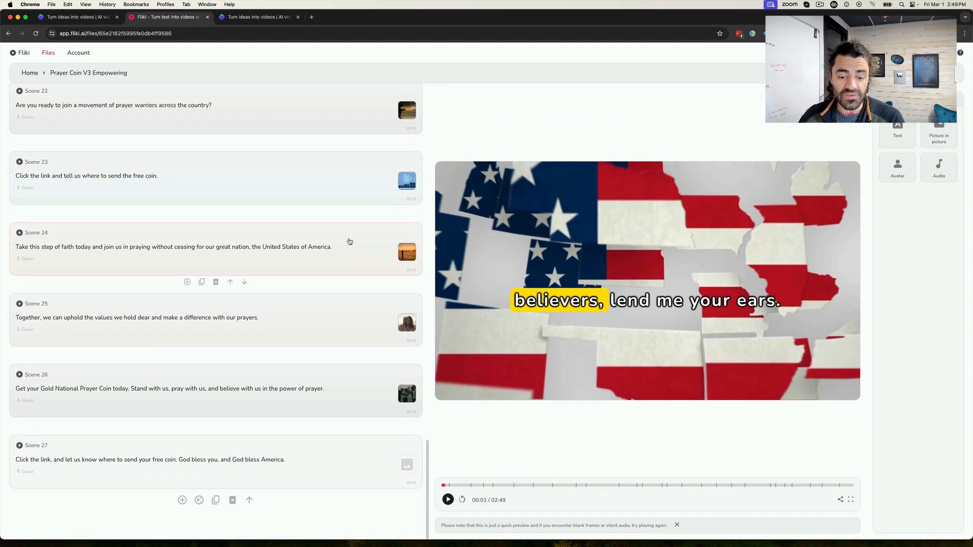
scroll(349, 241, up, 10)
scroll(363, 206, up, 15)
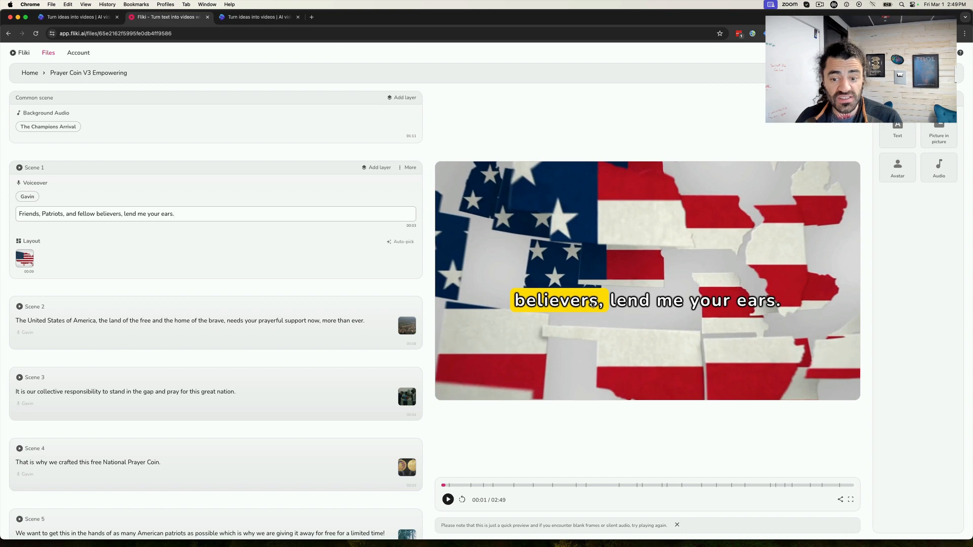
- Add an empty text layer to Scene 1 and another to Scene 2
click(892, 138)
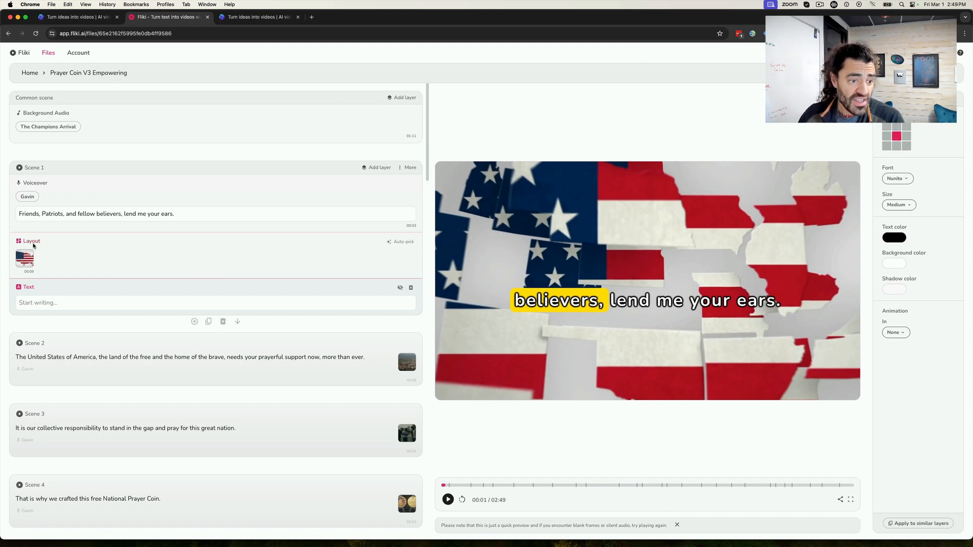
click(96, 360)
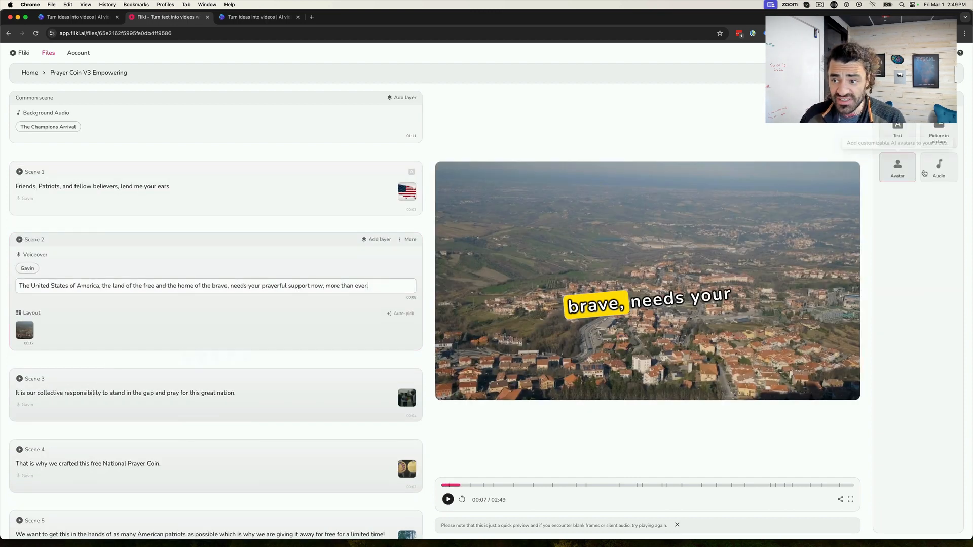
click(899, 136)
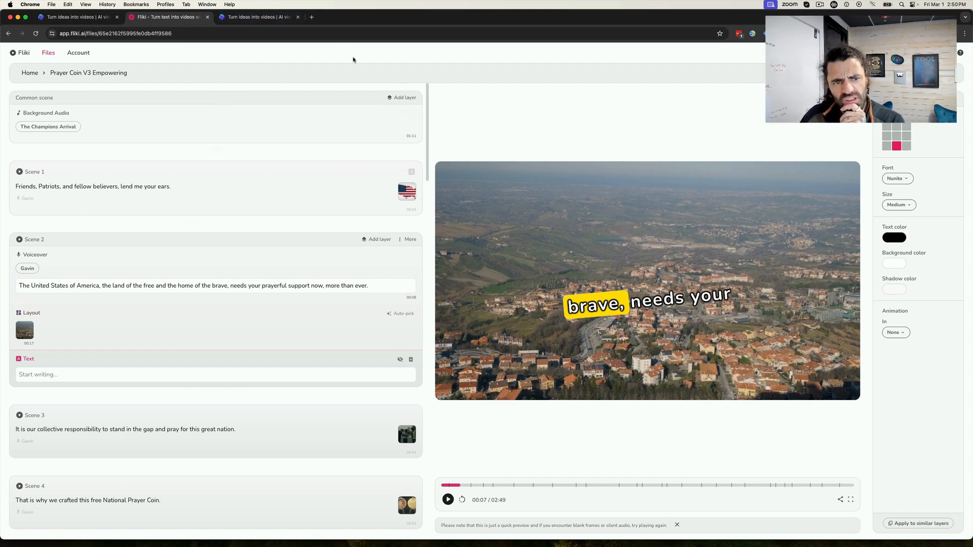
- Switch to invideo AI, open The Power of Prayer project from the history in the second tab, and preview its first seconds
click(95, 20)
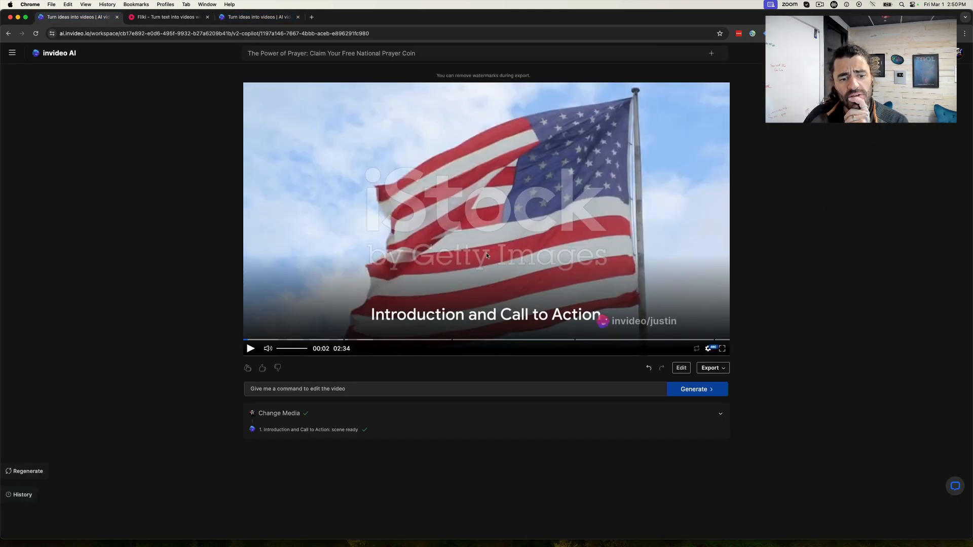
click(264, 18)
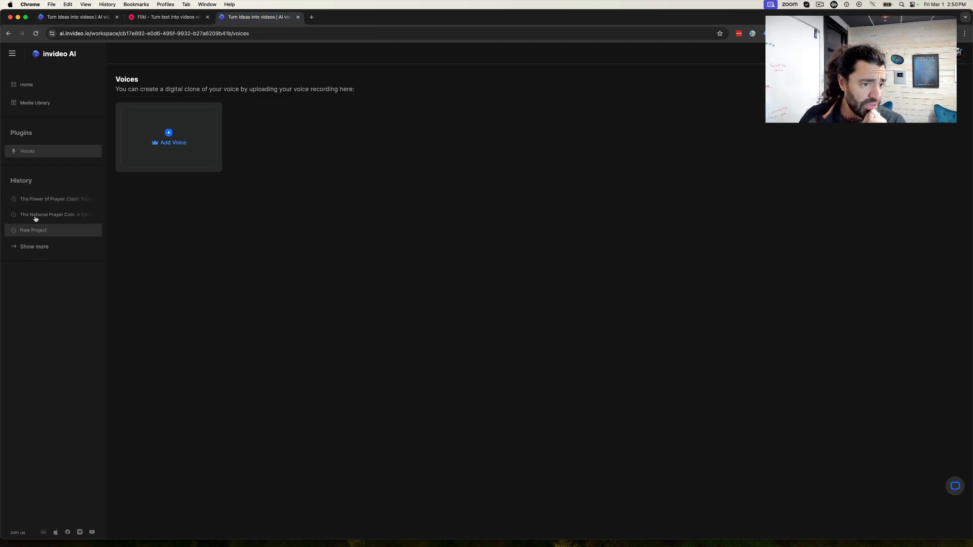
click(44, 199)
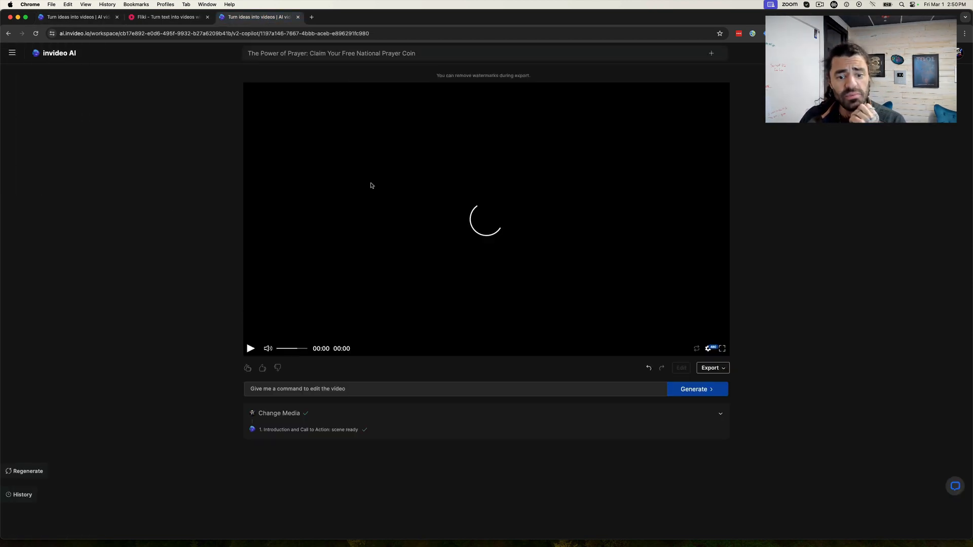
click(250, 349)
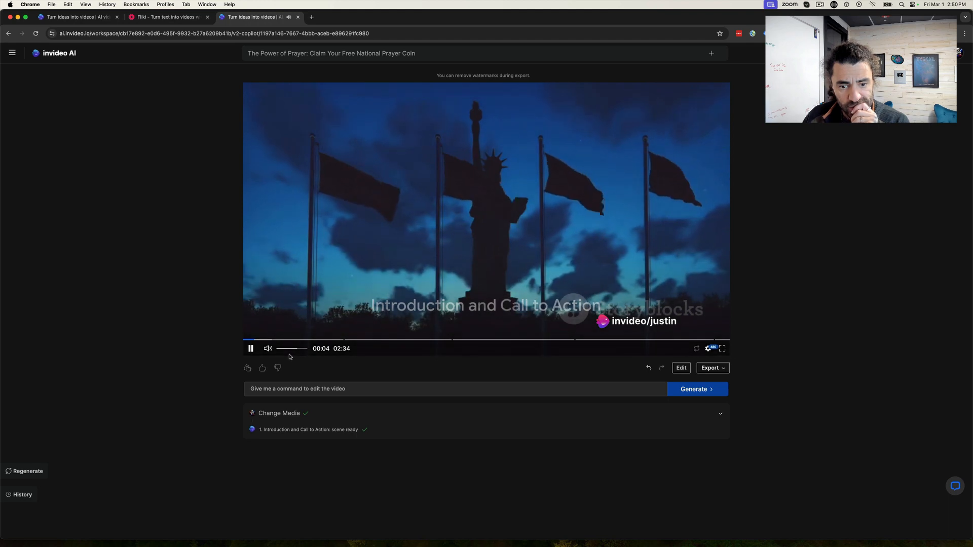
click(251, 350)
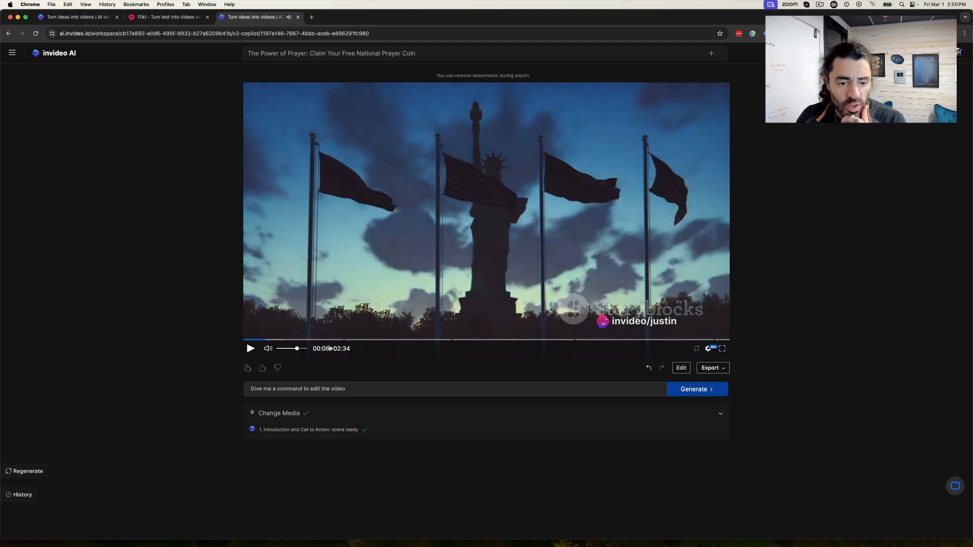
- Open the media editor, examine the duration and center point settings of Scene 1's first clip, and close the editor
click(688, 370)
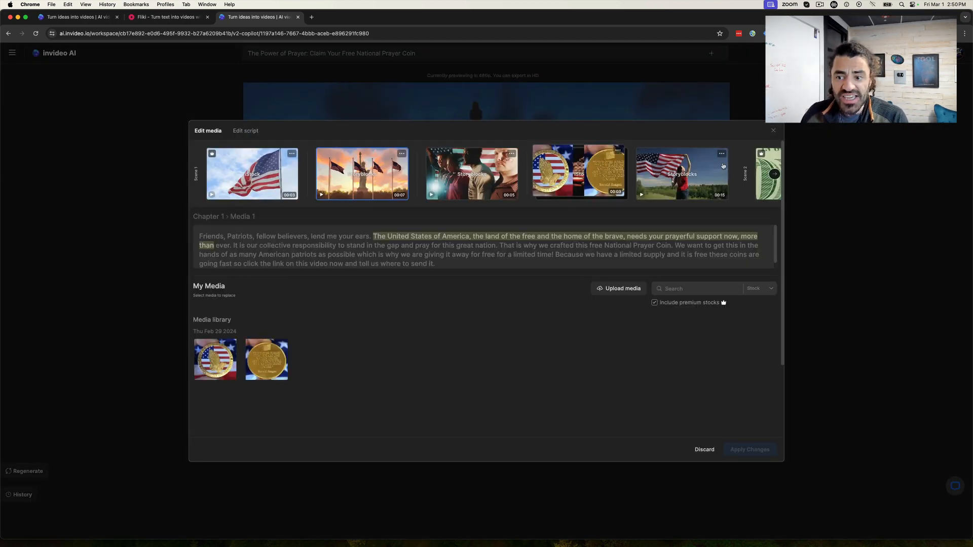
click(291, 155)
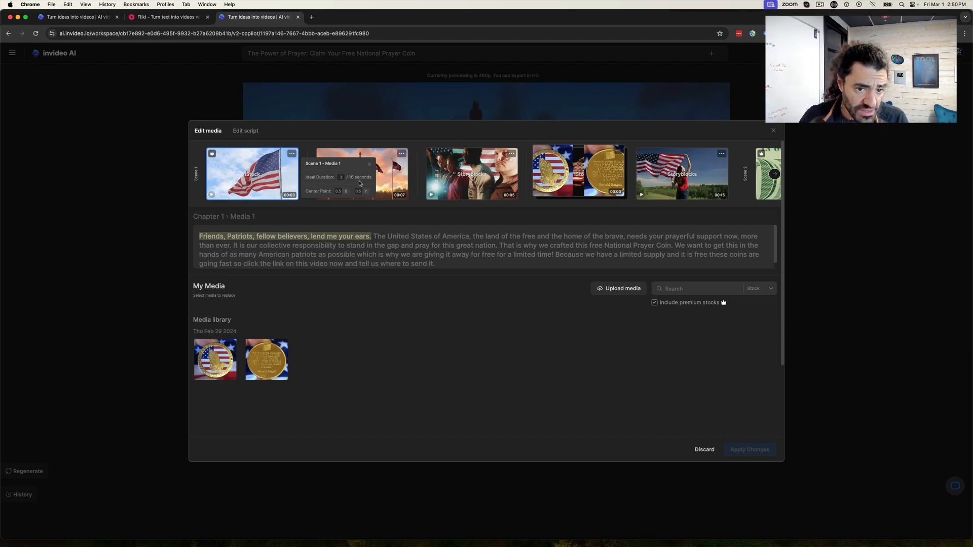
click(370, 166)
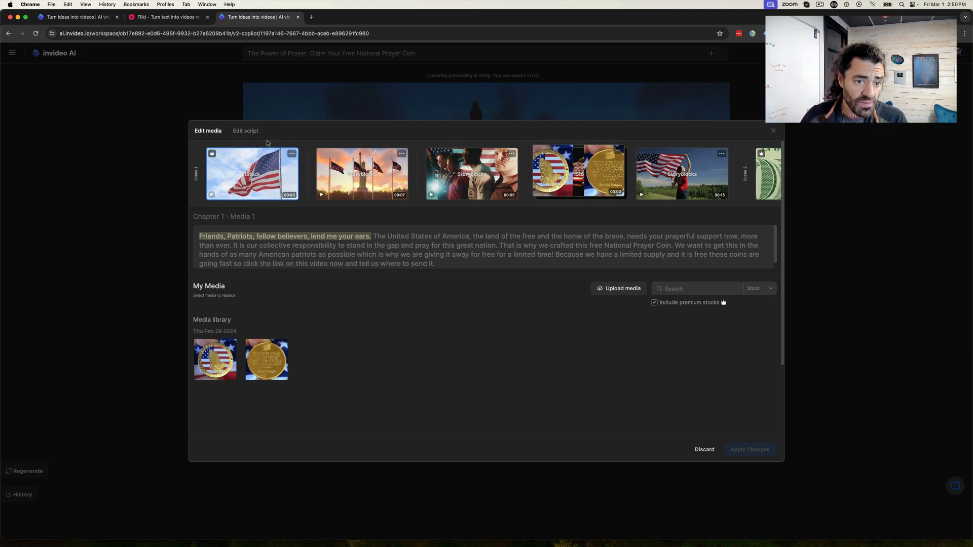
click(148, 284)
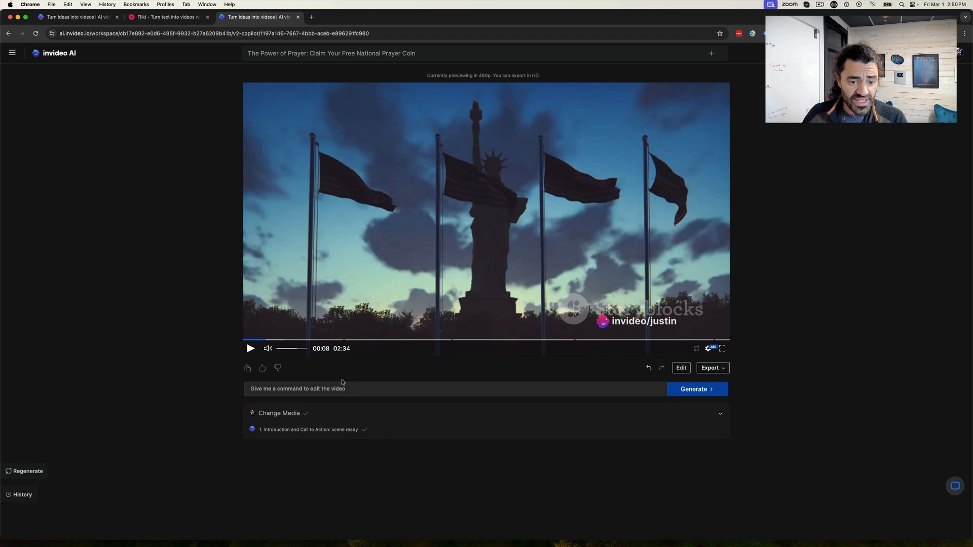
- Enter the edit command "speed up the audio" without generating, and briefly check the same project in the first browser tab
click(470, 388)
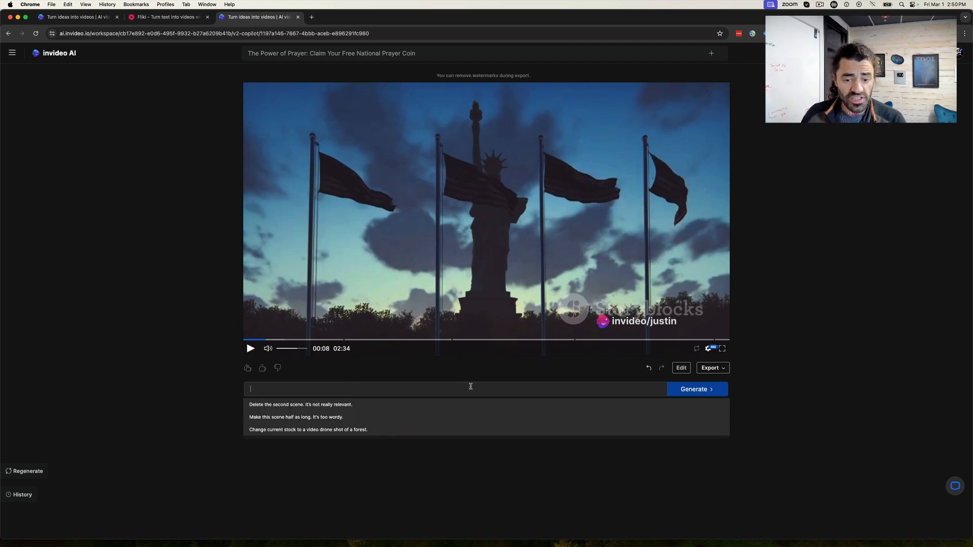
text(speed up the audio)
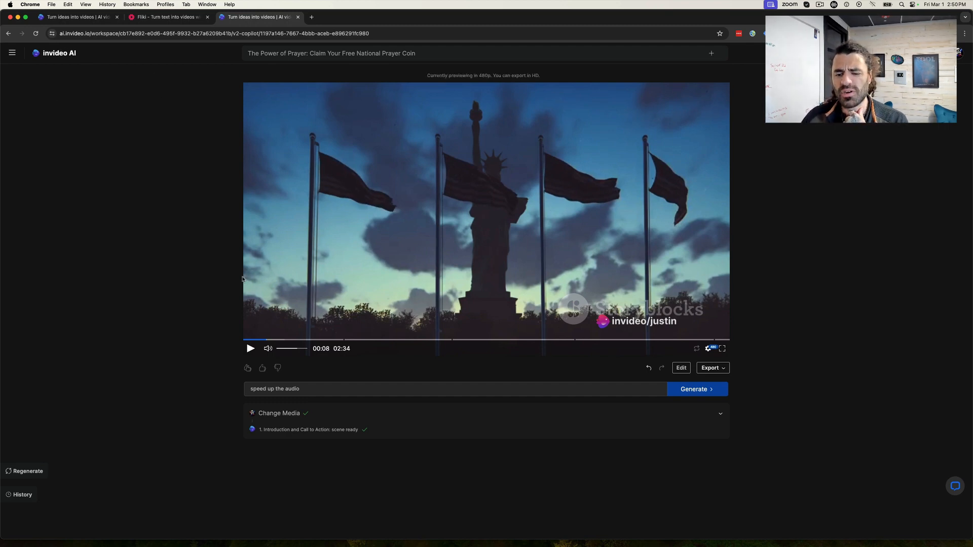
click(86, 21)
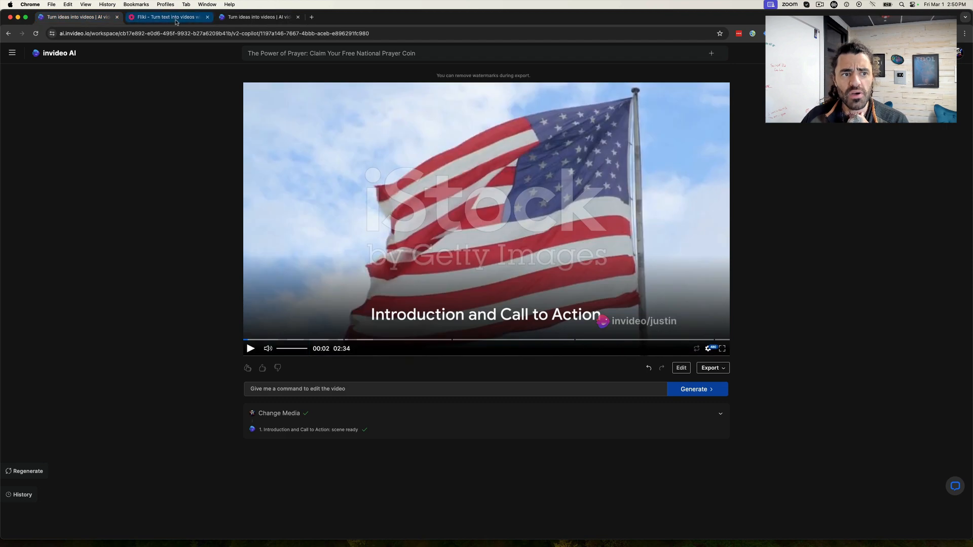
click(251, 349)
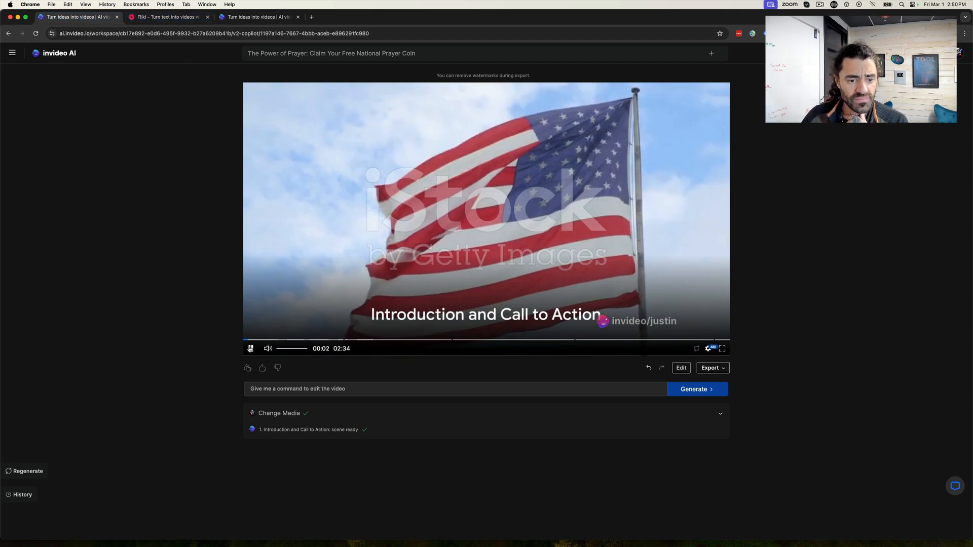
click(264, 21)
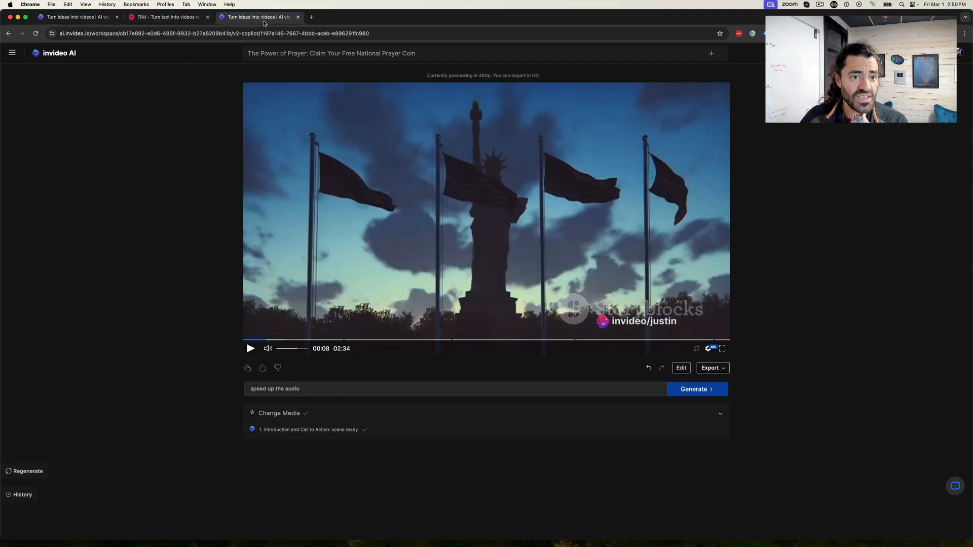
- Preview the video from about 0:19, and check in the media editor which narration belongs to the clip of the woman holding a flag
click(302, 339)
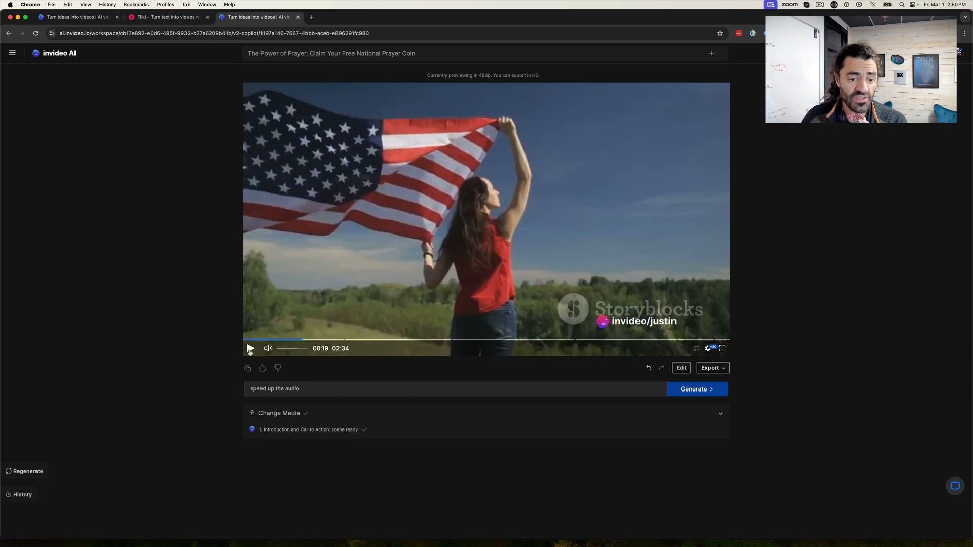
click(251, 348)
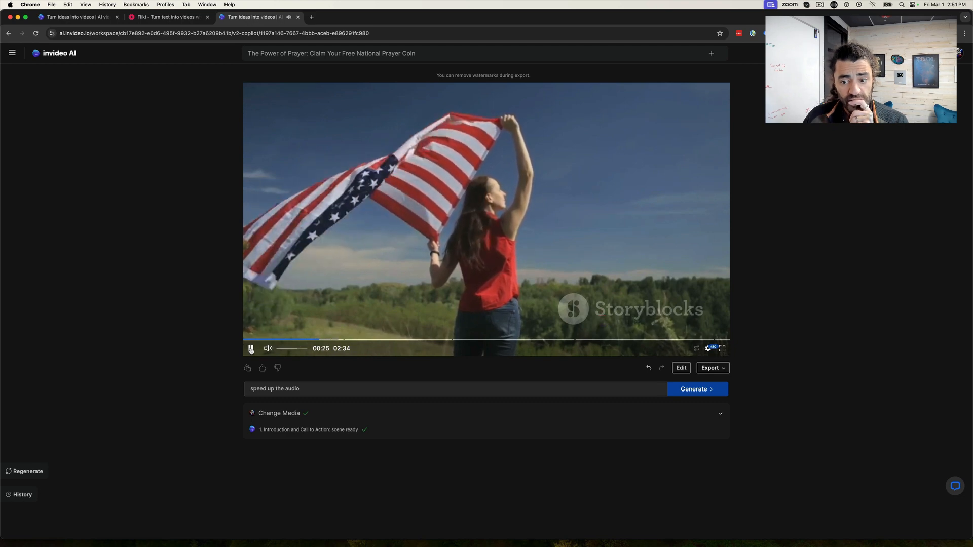
click(251, 348)
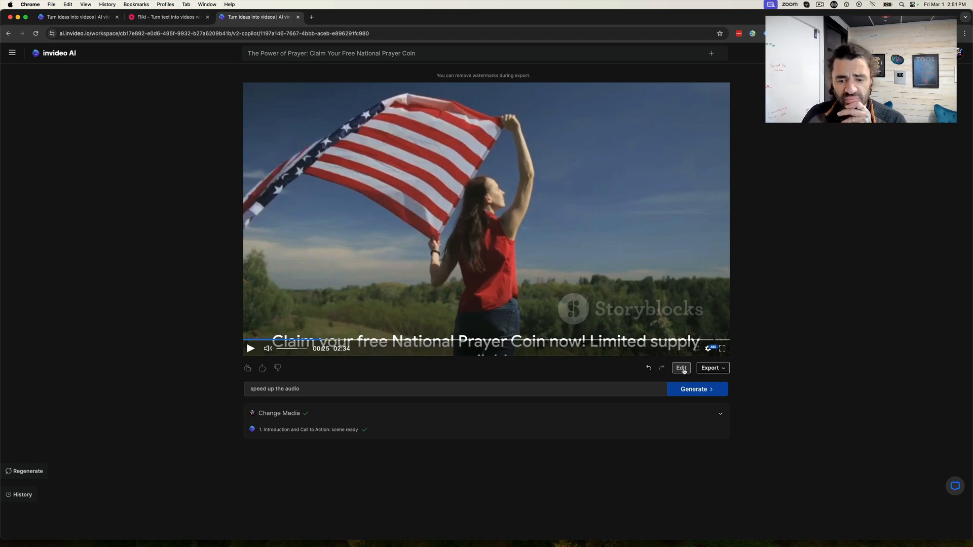
click(682, 369)
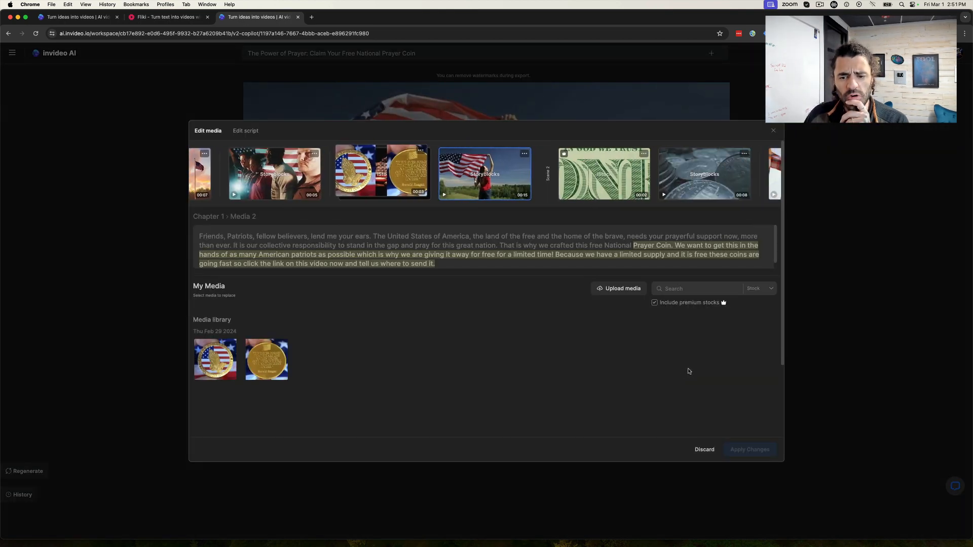
double_click(634, 246)
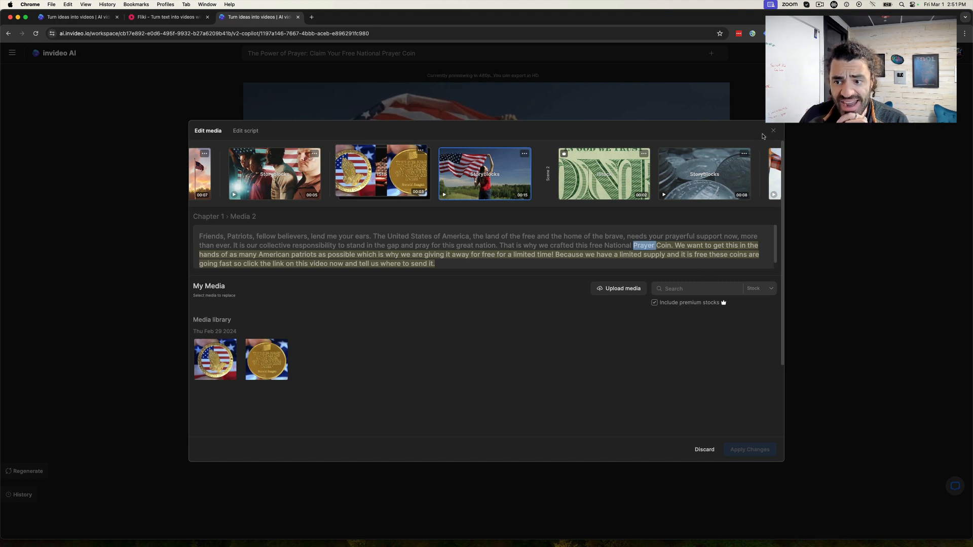
- In the Chapter 1 script, put "Friends," on its own line and insert "and" before "fellow believers"
click(242, 131)
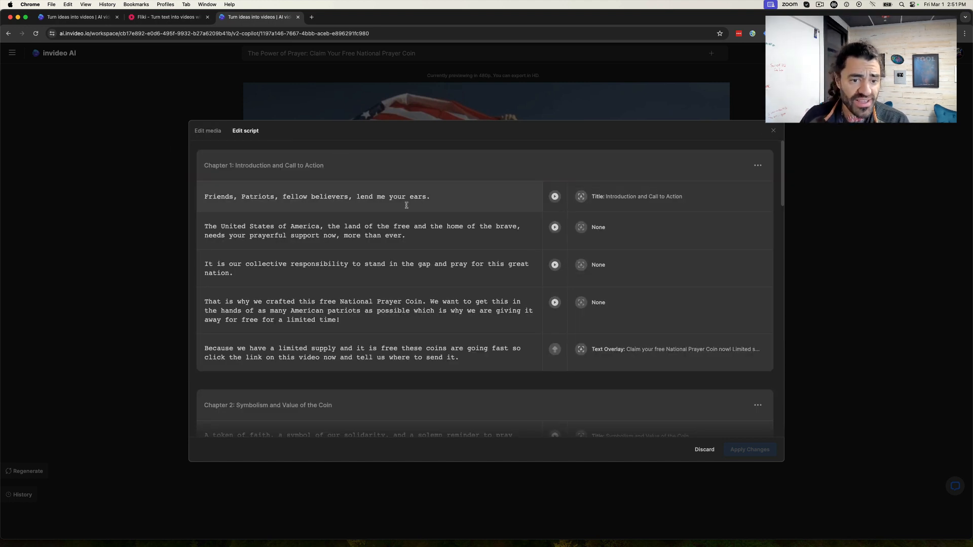
click(240, 197)
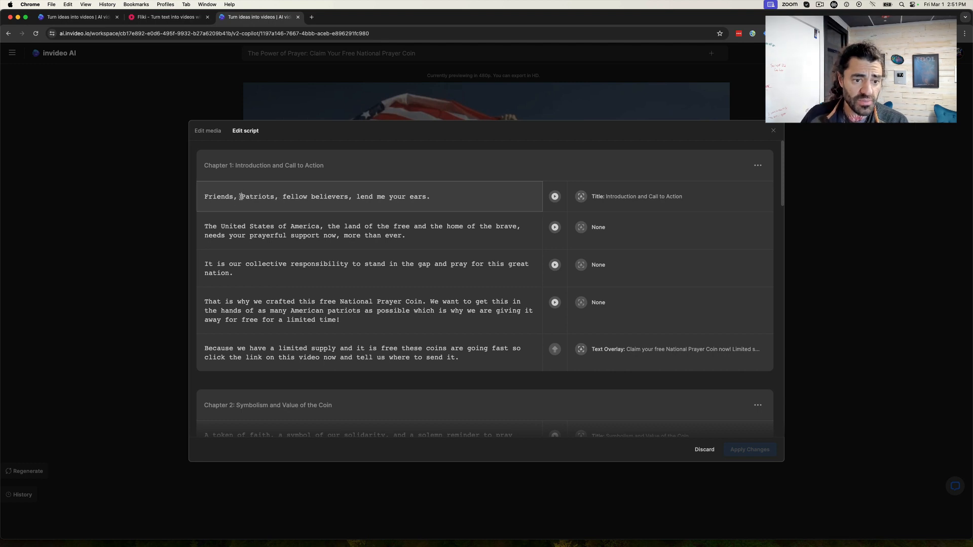
key(Return)
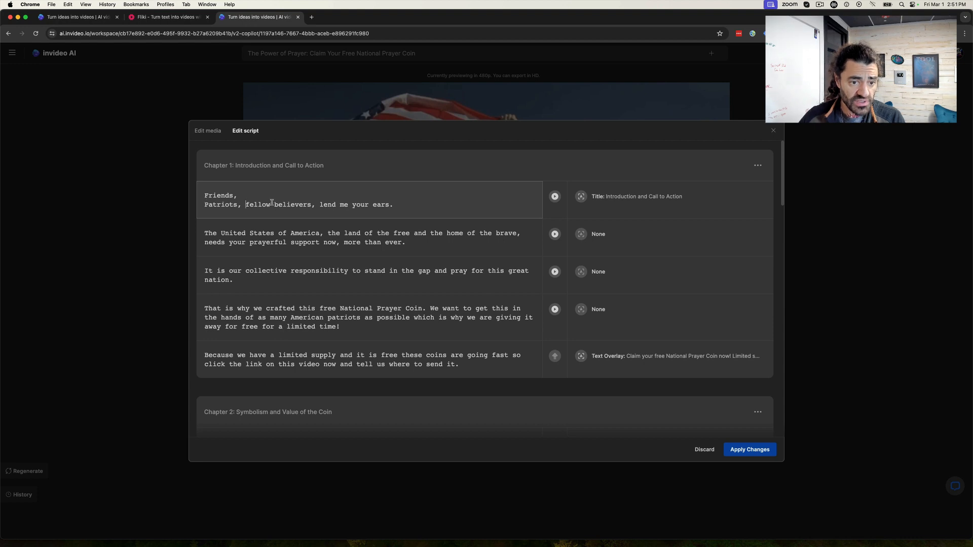
text(and)
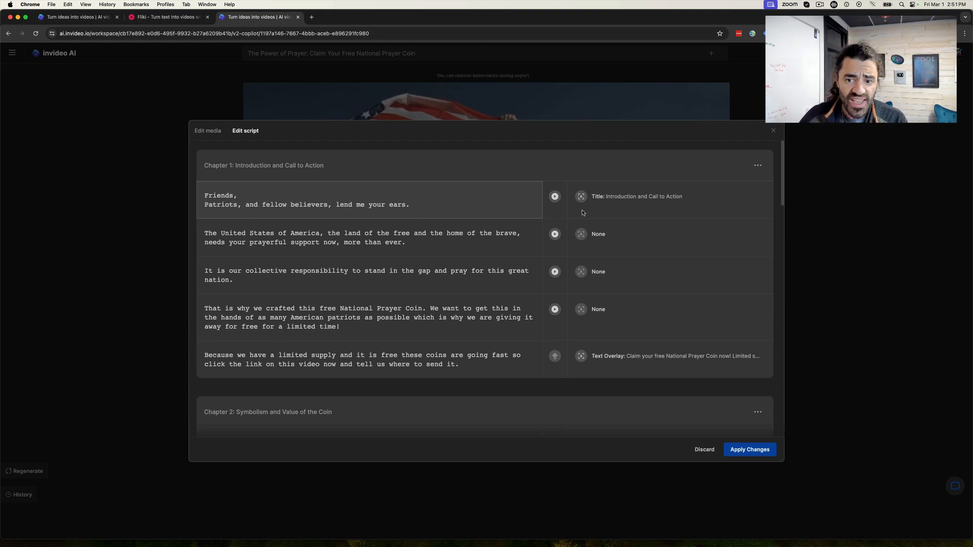
- Examine the media keywords of the first script line and the actions available for Chapter 1, leaving both unchanged
click(554, 197)
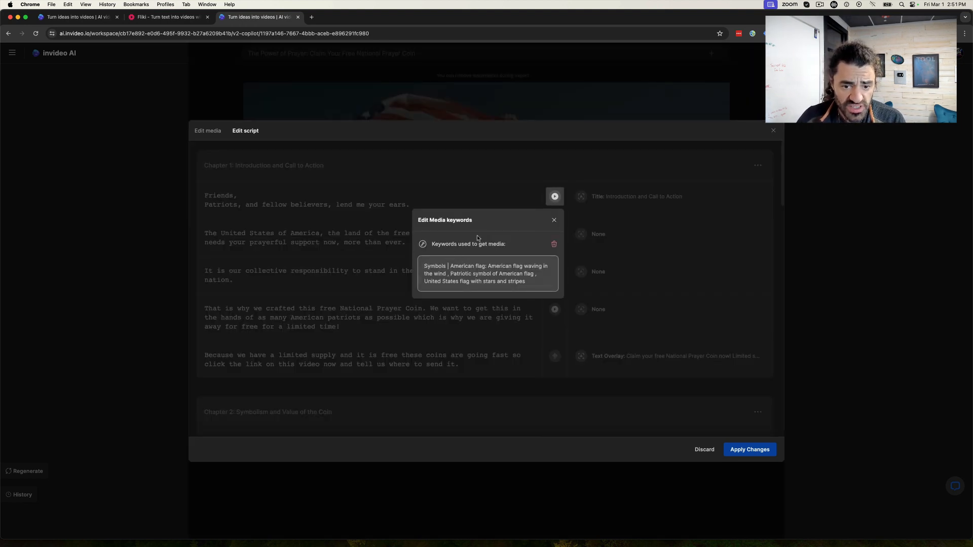
drag(531, 285, 457, 262)
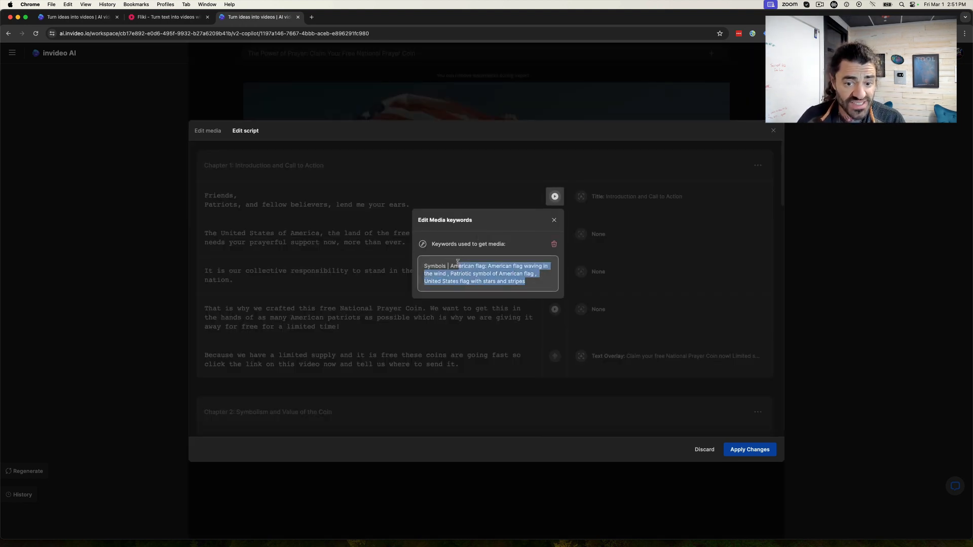
click(557, 220)
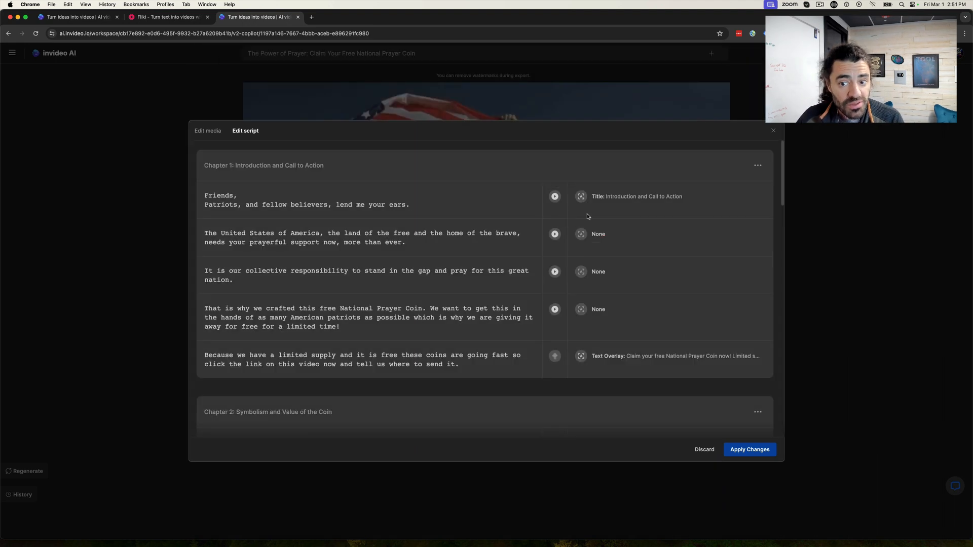
click(758, 167)
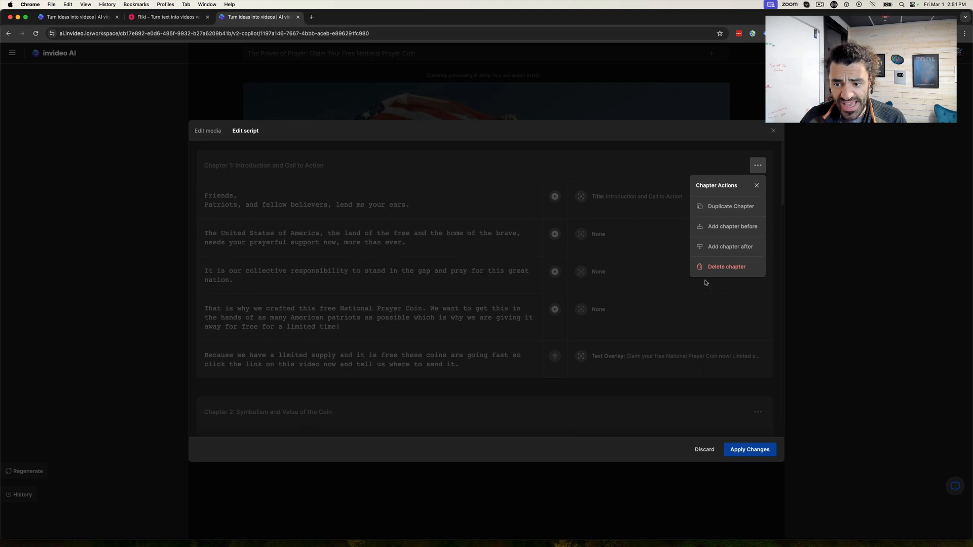
click(604, 168)
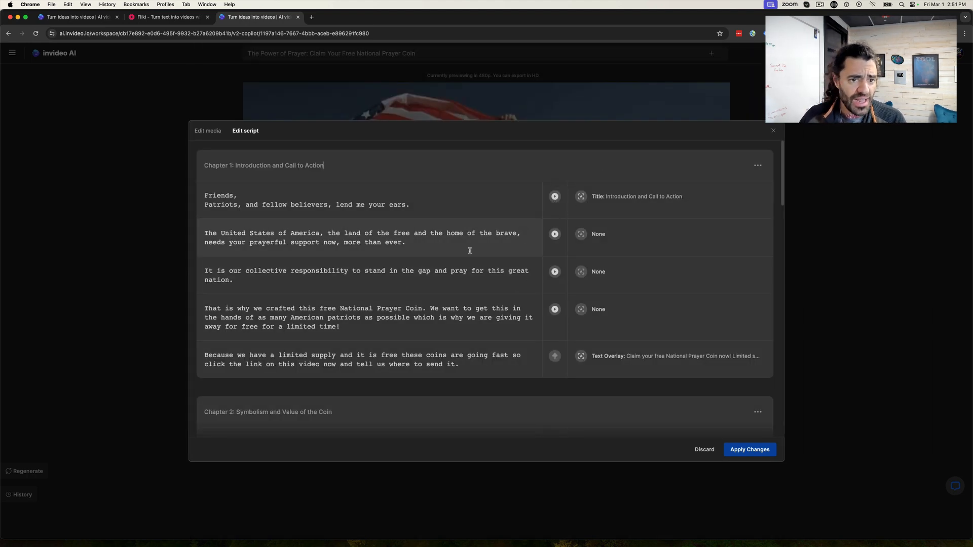
- Break the opening script line before "lend me your ears." and before "and fellow believers", and apply the script changes
scroll(304, 223, down, 2)
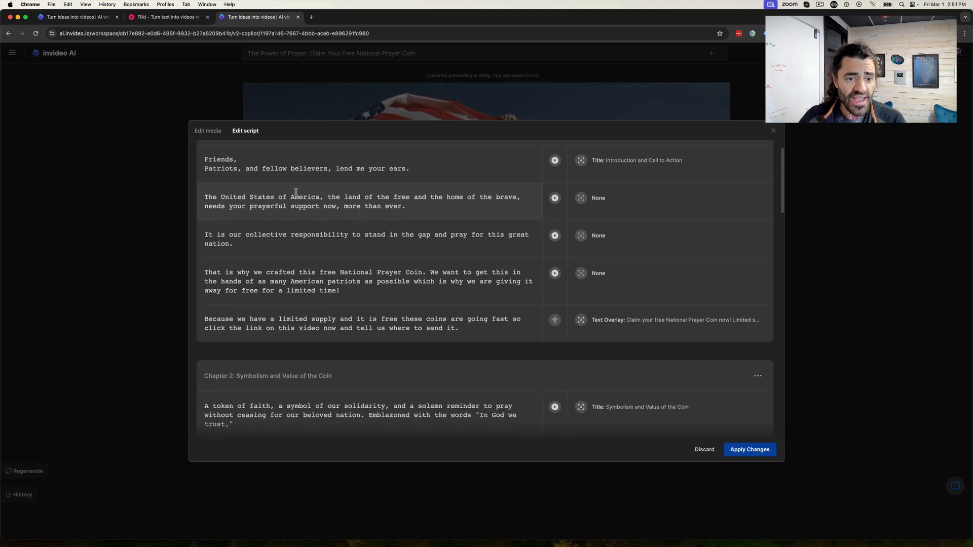
click(336, 167)
key(Return)
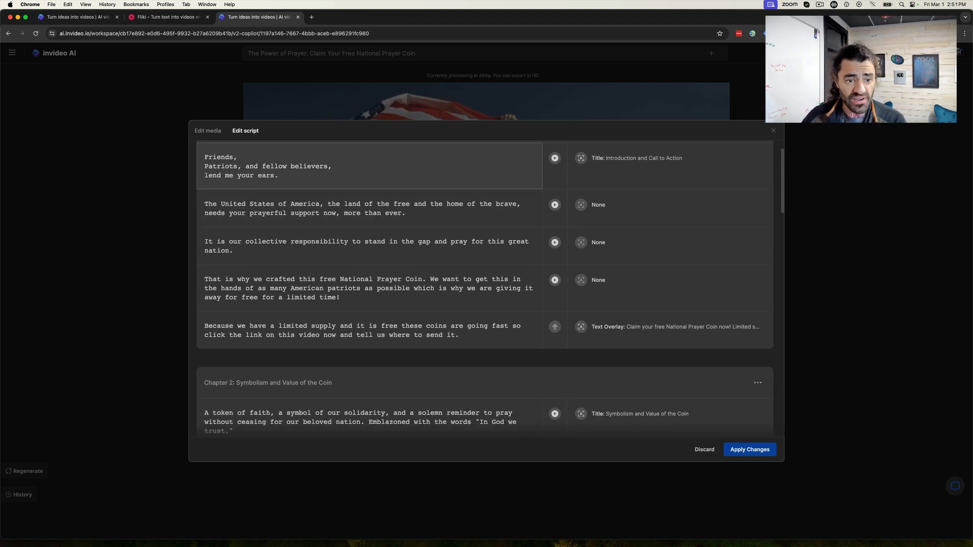
click(246, 167)
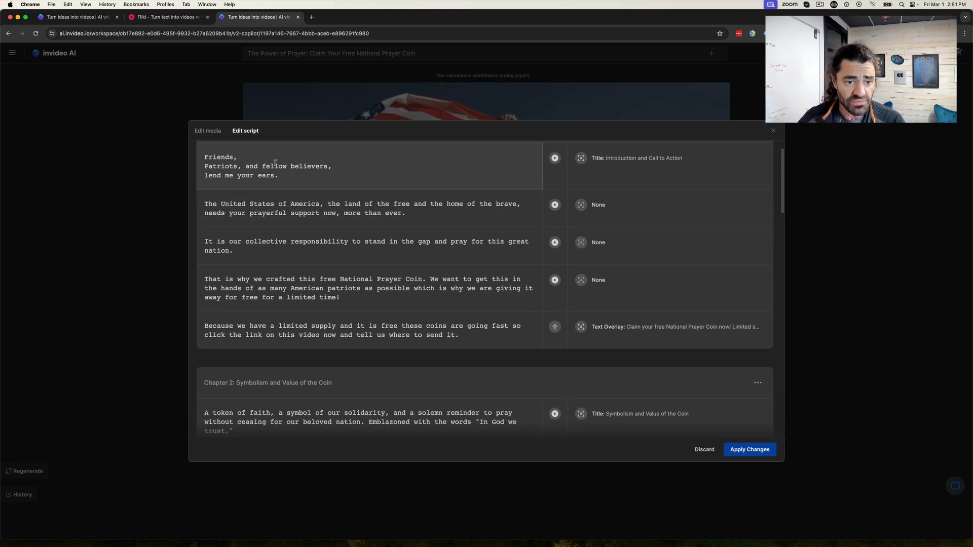
key(Return)
click(759, 450)
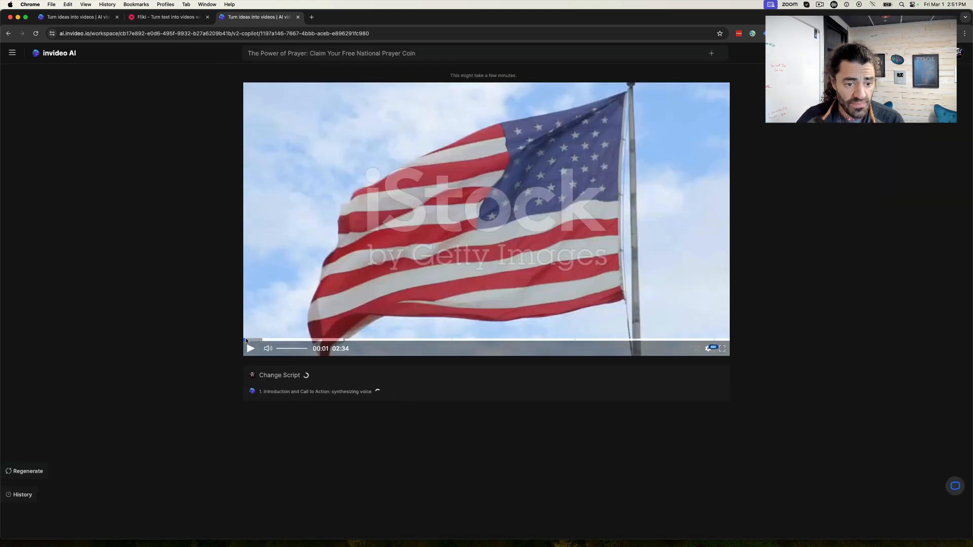
- Preview the opening seconds of the video to check the pacing of the revised narration
click(249, 348)
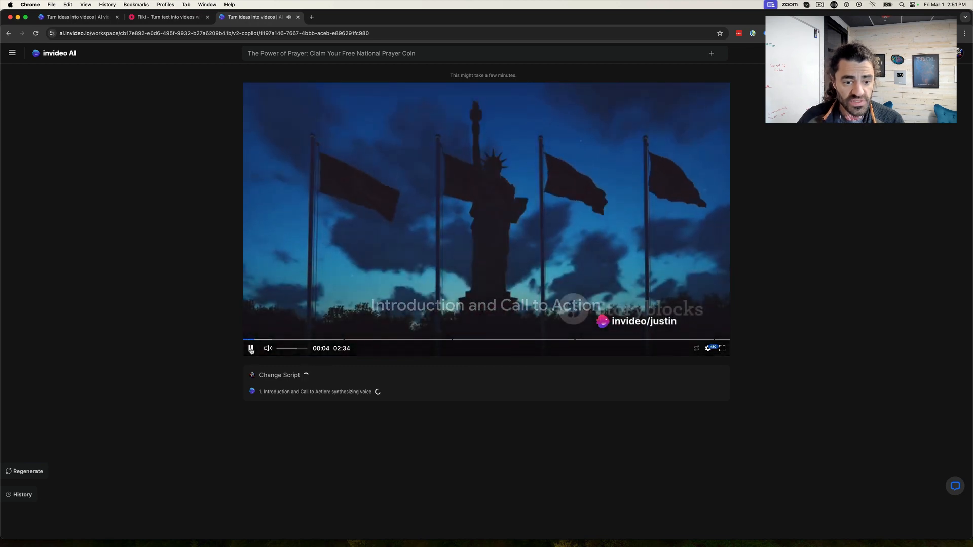
click(250, 349)
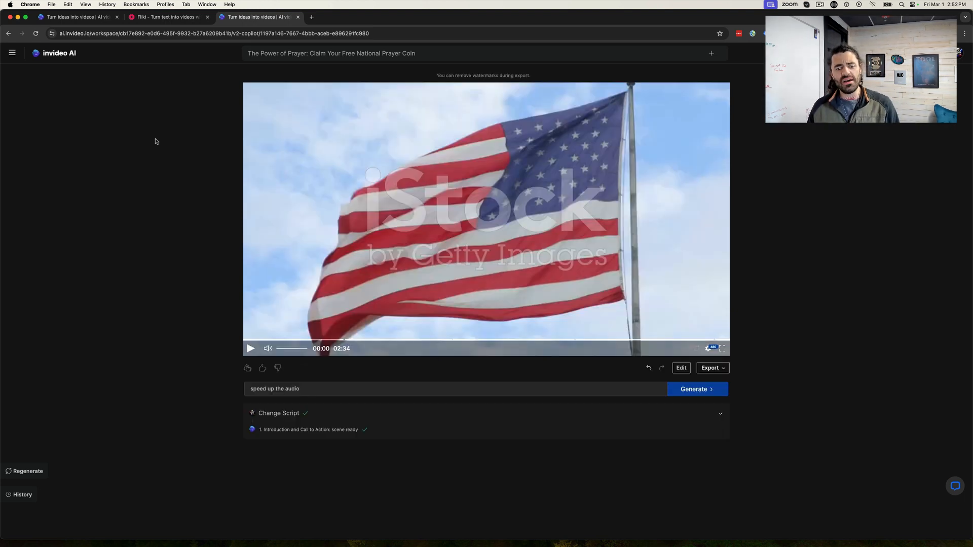
click(250, 349)
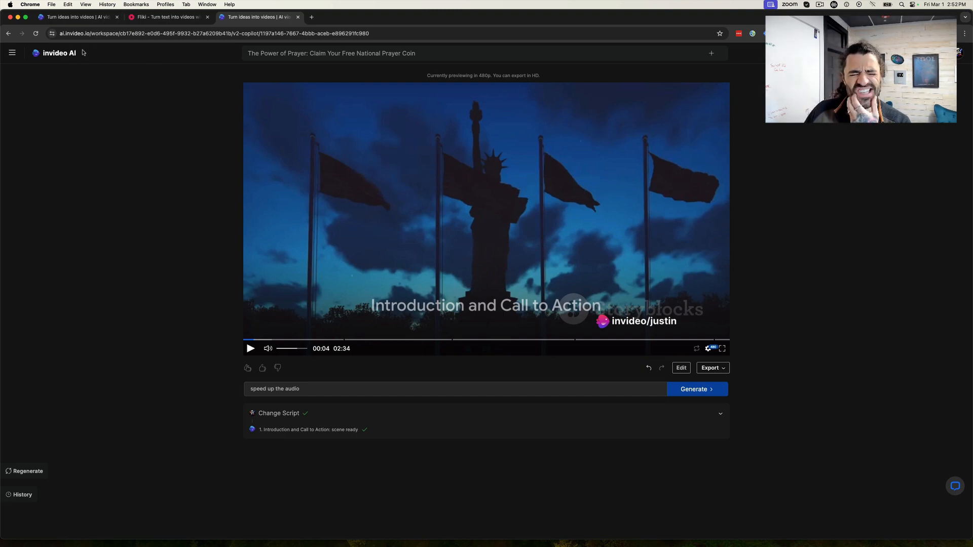
- Switch to Fliki and preview the opening of Prayer Coin V3 Empowering from Scene 1 to compare its voiceover
click(152, 20)
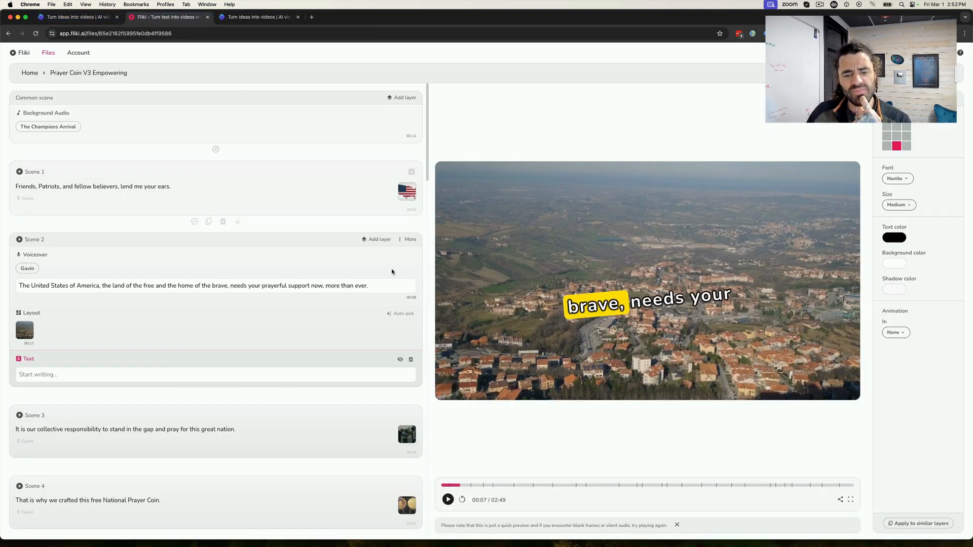
click(447, 499)
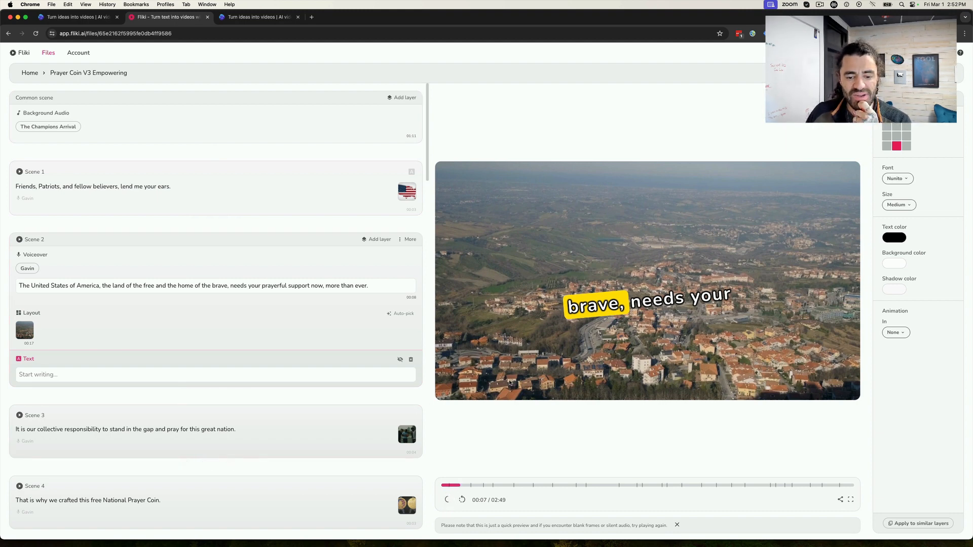
click(447, 486)
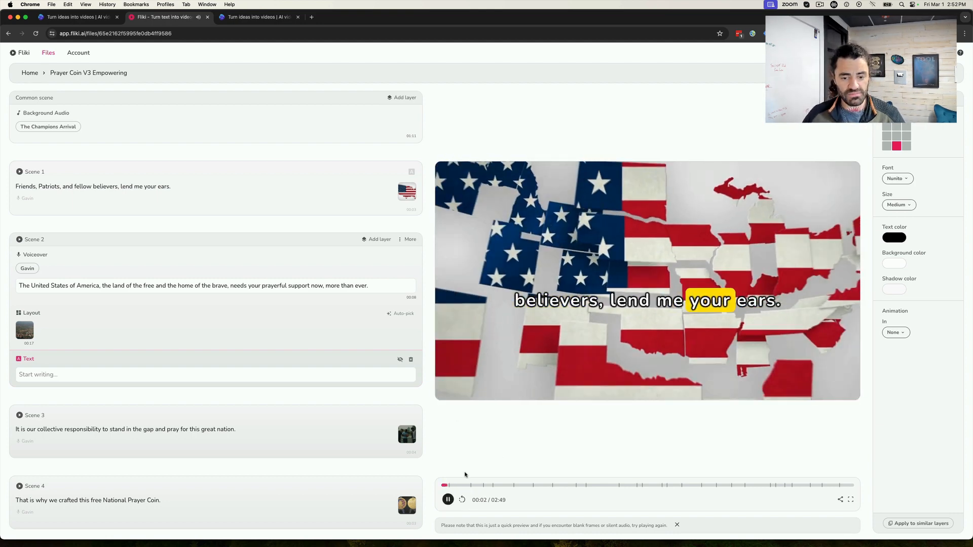
click(448, 500)
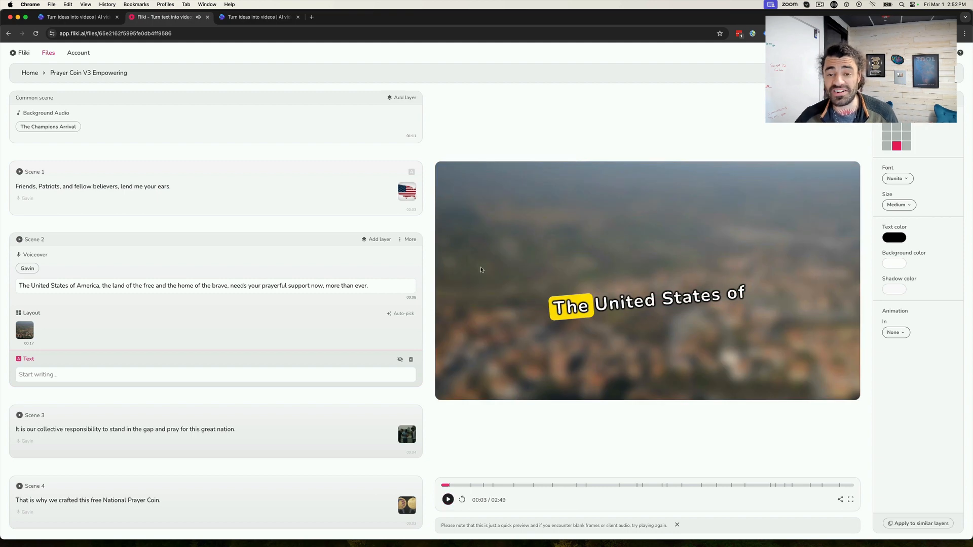